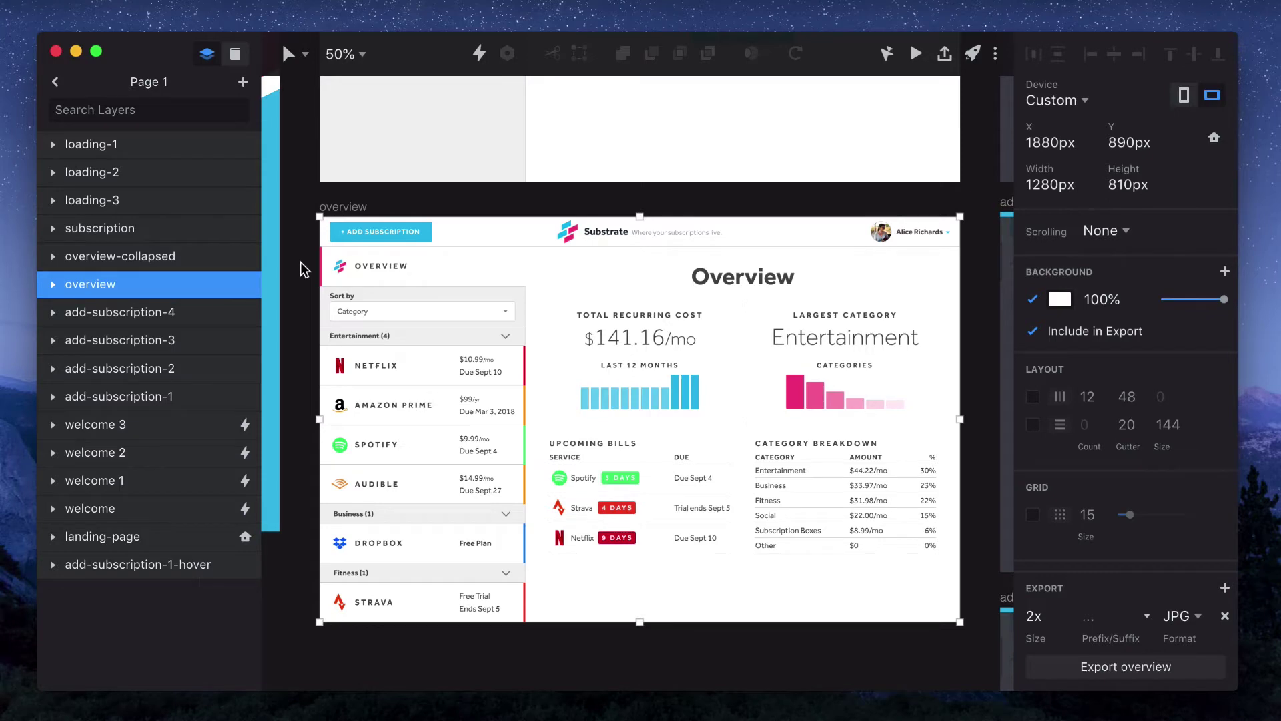
Select the overview artboard, preview it full-screen without scrolling, then close the preview.
scroll(304, 269, up, 10)
click(345, 163)
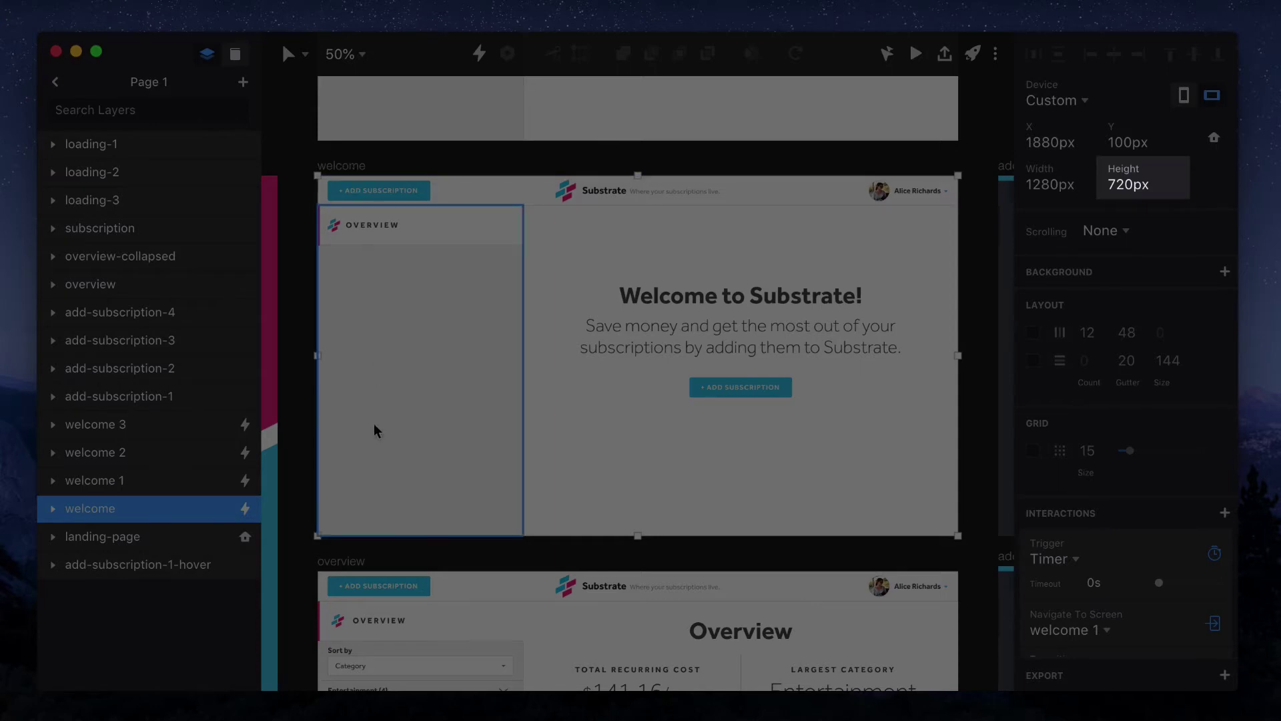
scroll(374, 429, down, 5)
click(349, 430)
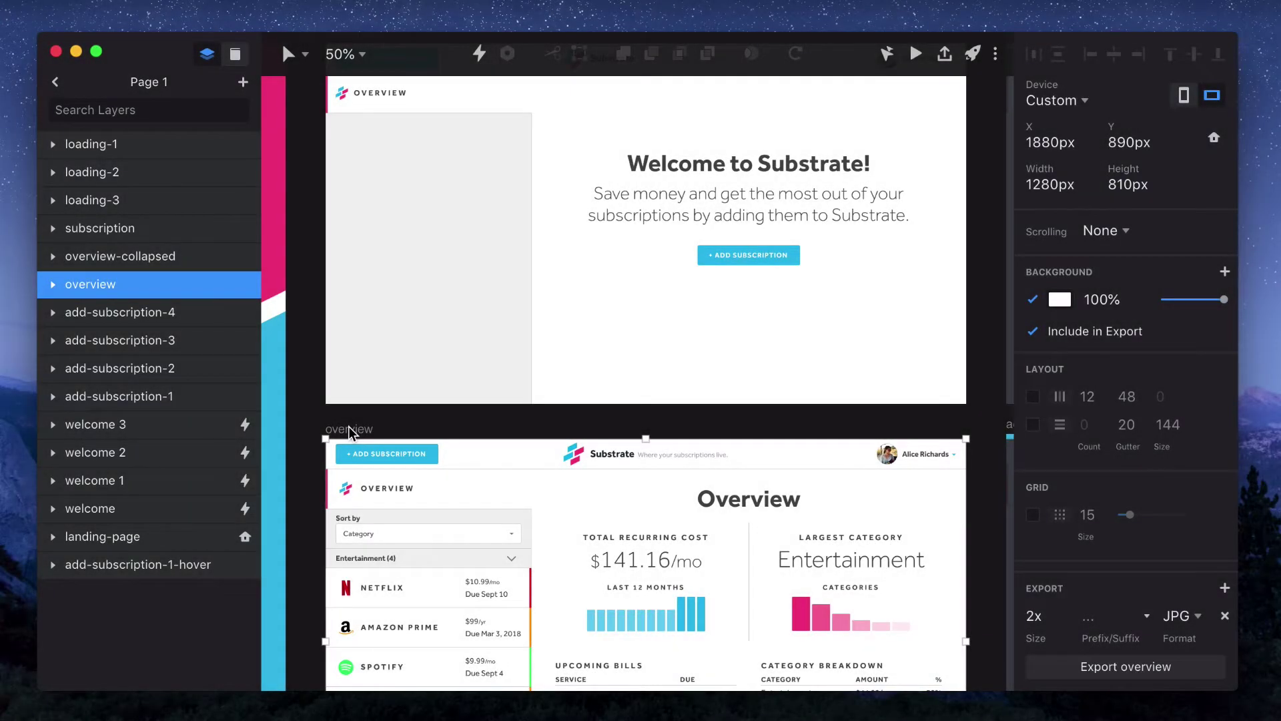
scroll(349, 431, down, 7)
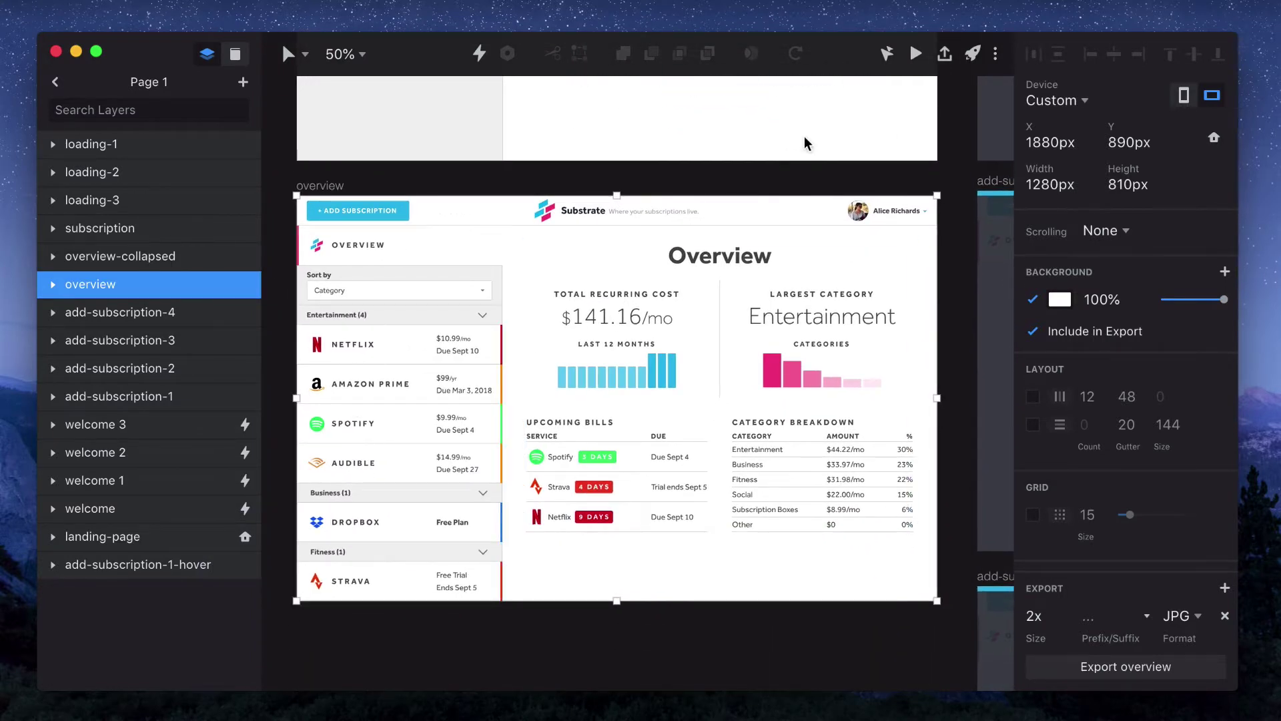
click(916, 54)
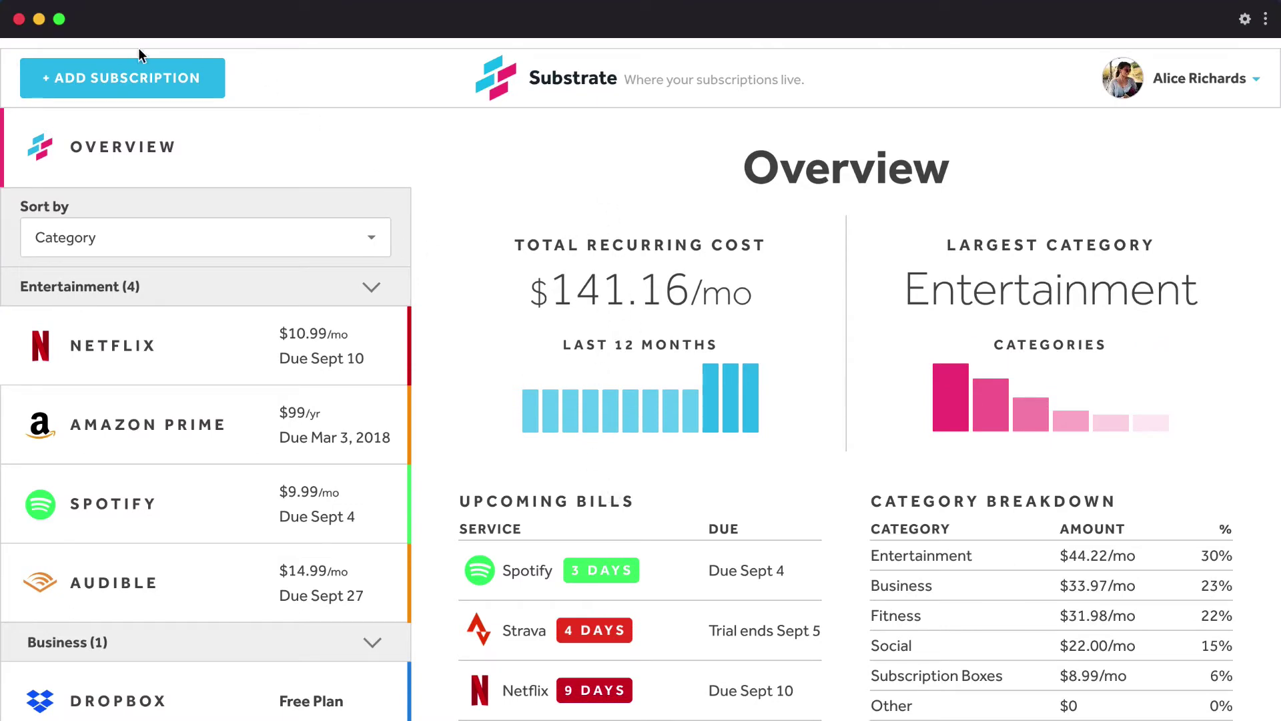
click(18, 20)
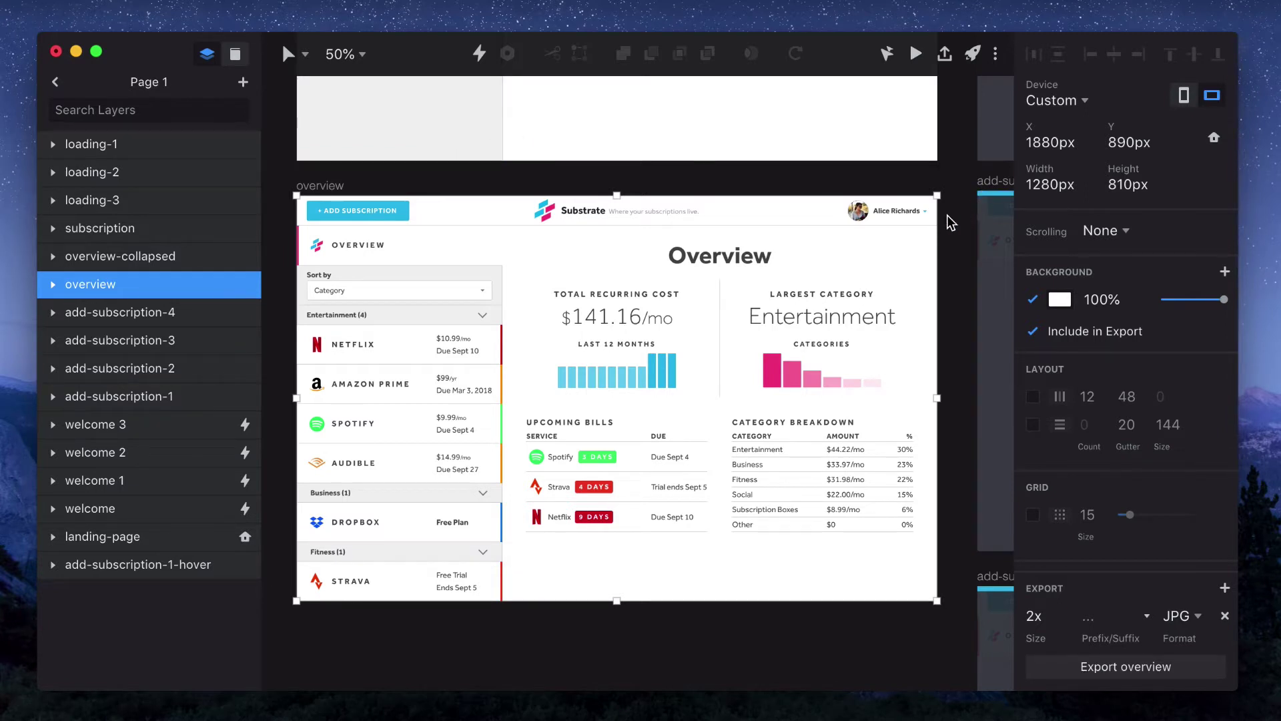
Set the overview artboard's Scrolling to Vertical and preview it, scrolling the page down and up.
click(1111, 231)
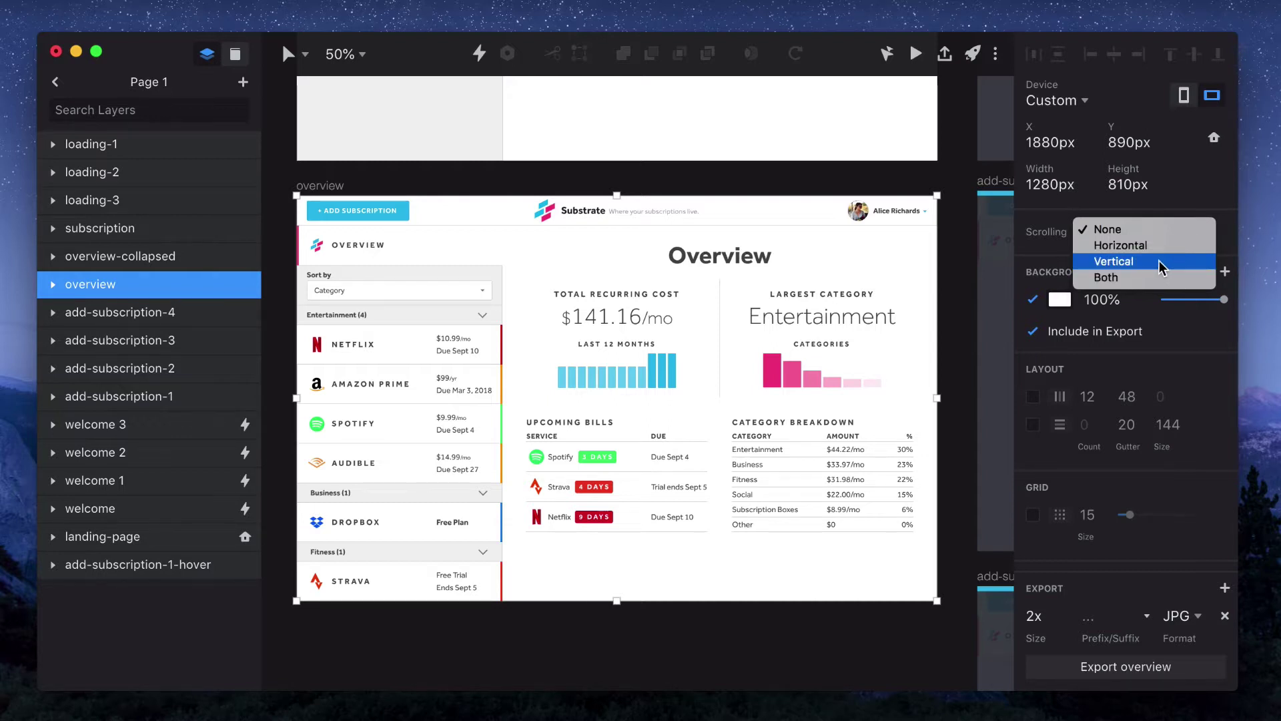
click(1162, 262)
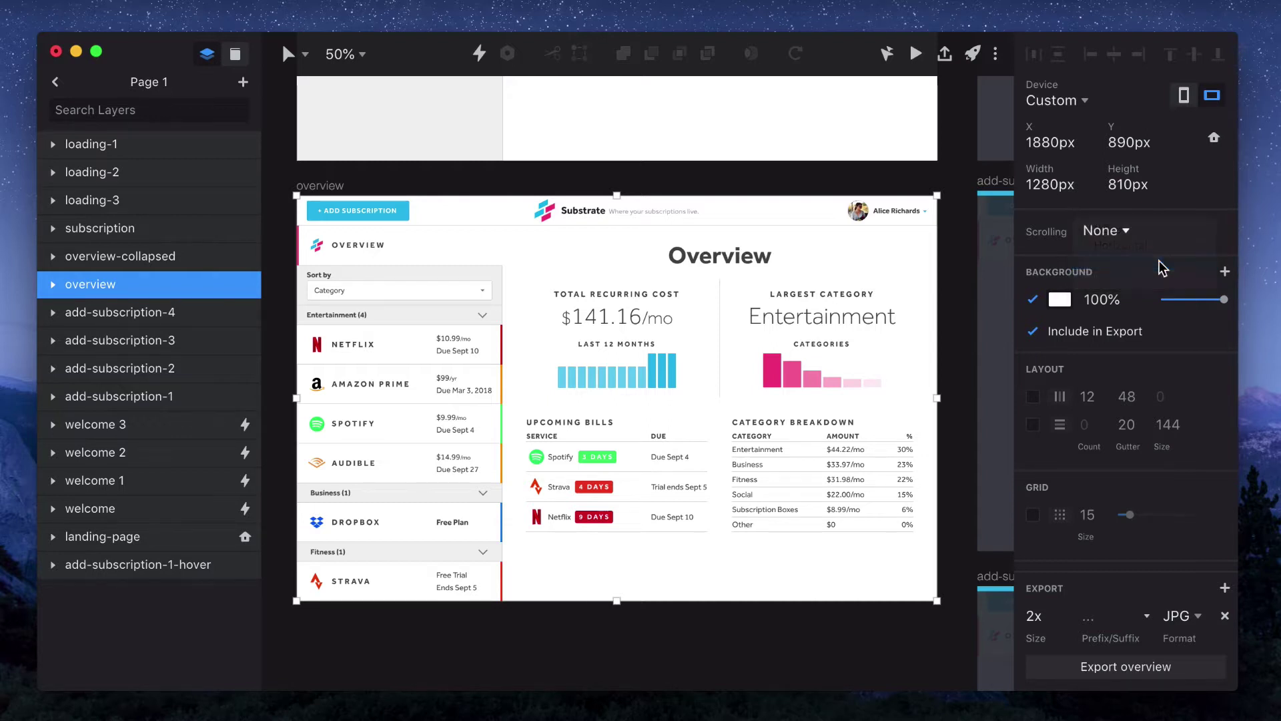
click(916, 53)
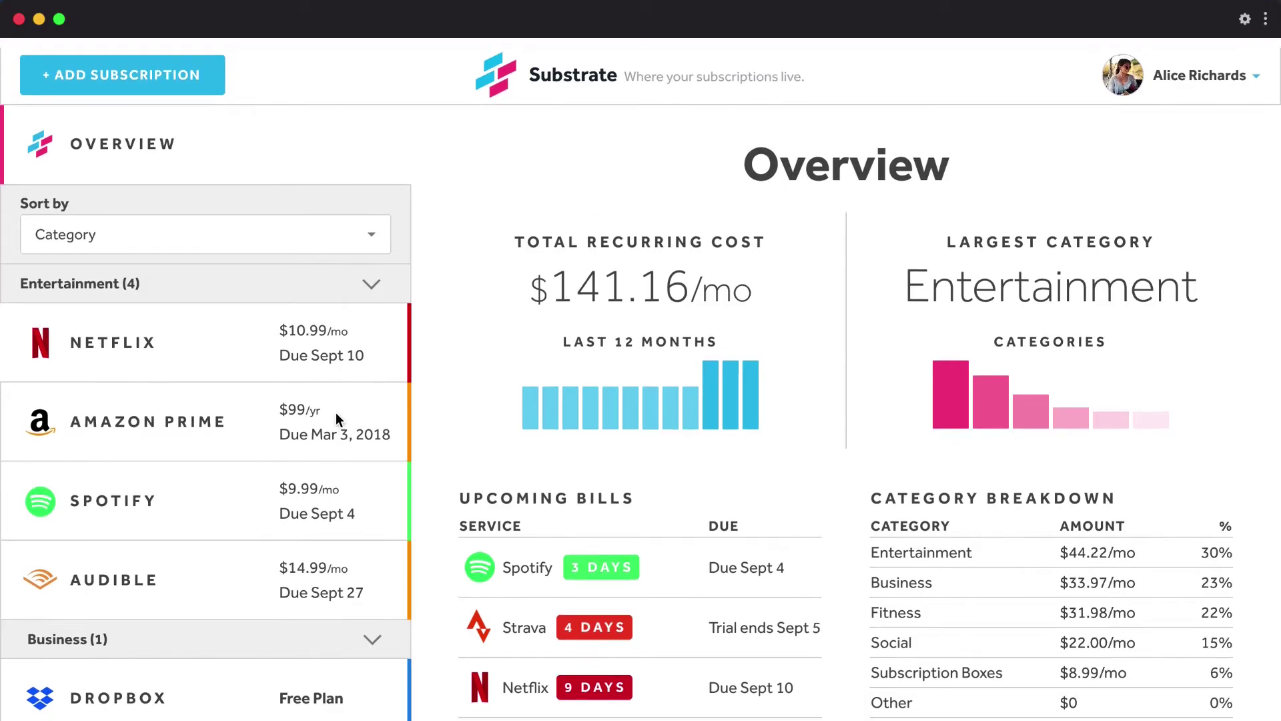
scroll(335, 414, down, 1)
scroll(336, 414, down, 3)
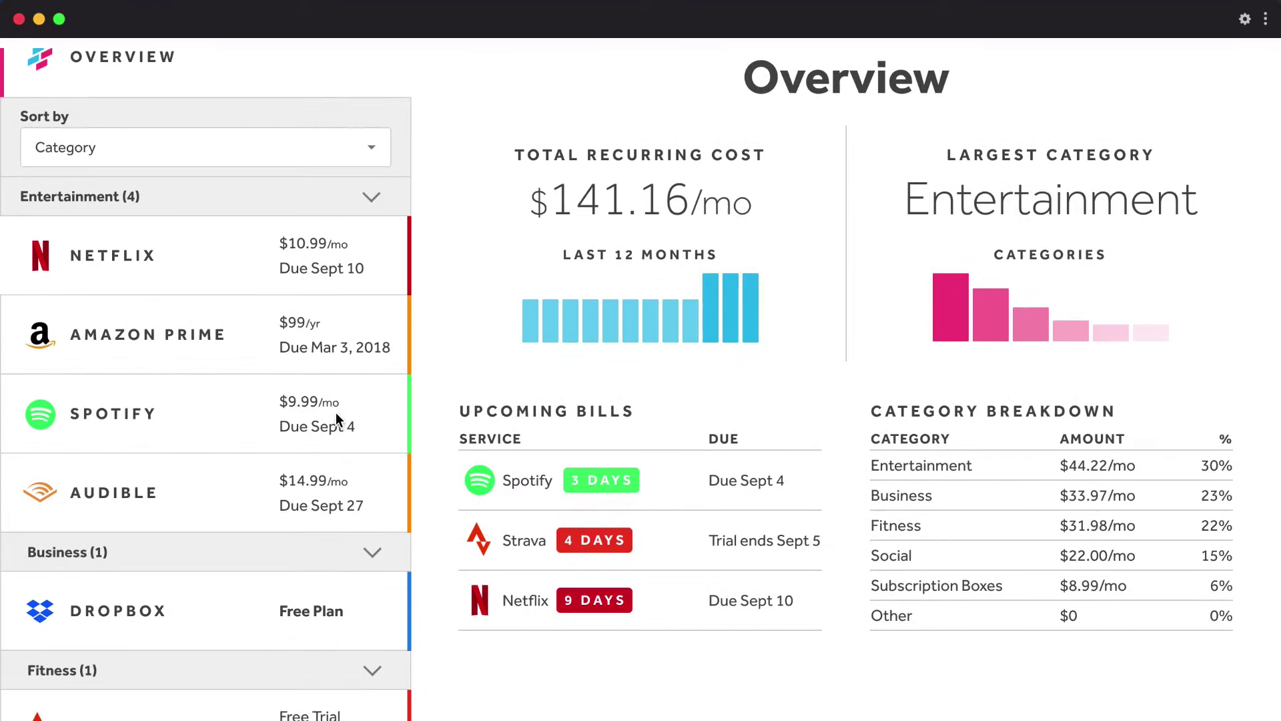
scroll(162, 126, up, 5)
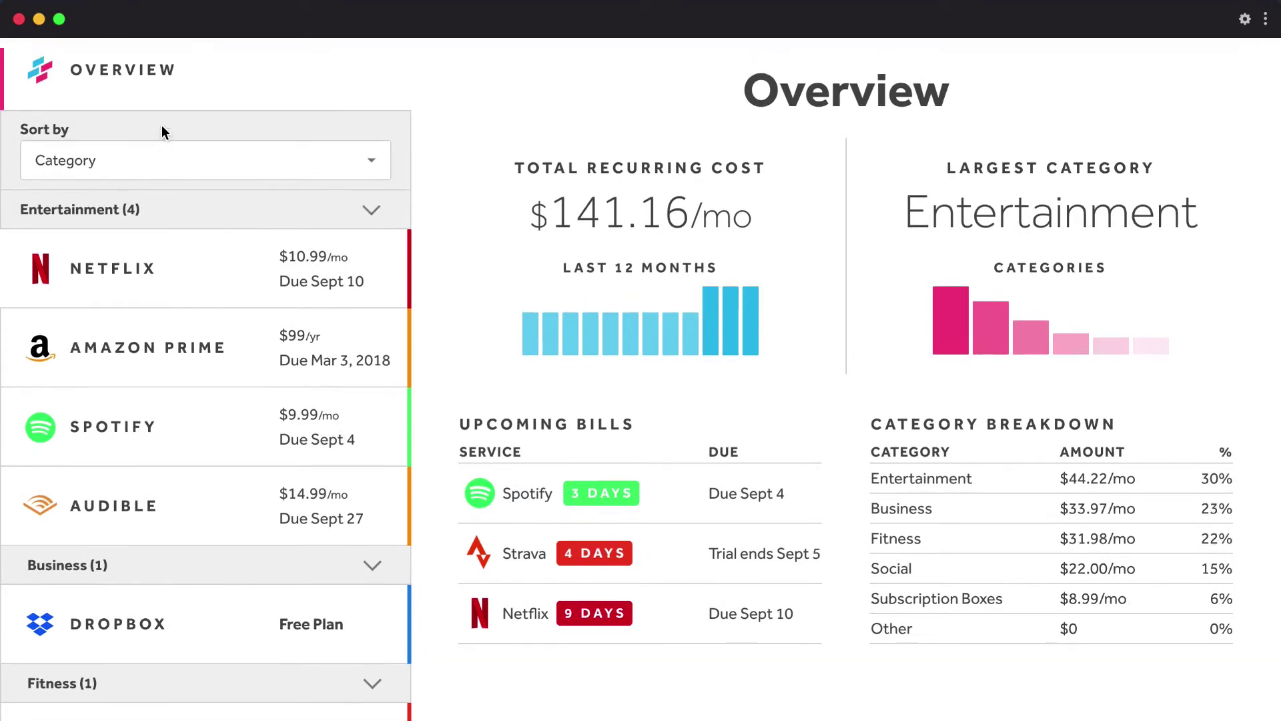
Pin the header and the main overview content group in place, then preview the scrolling sidebar.
click(19, 18)
click(489, 220)
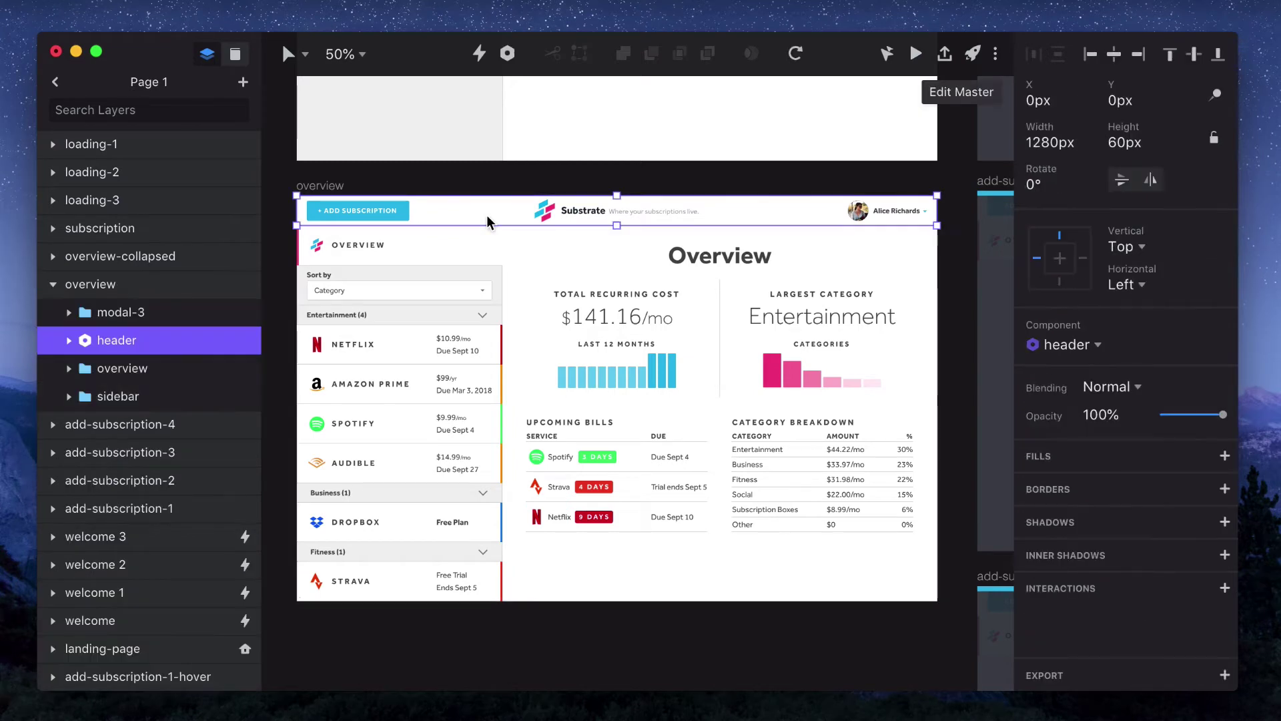
click(1214, 95)
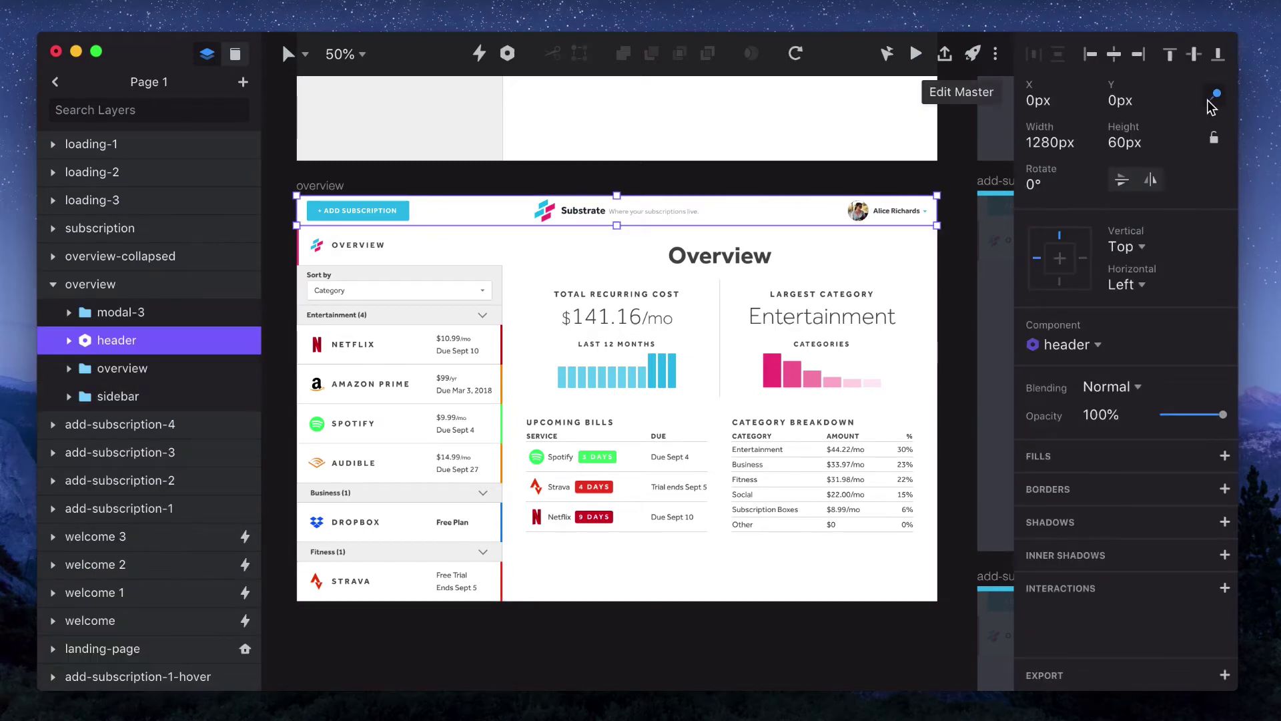
click(755, 385)
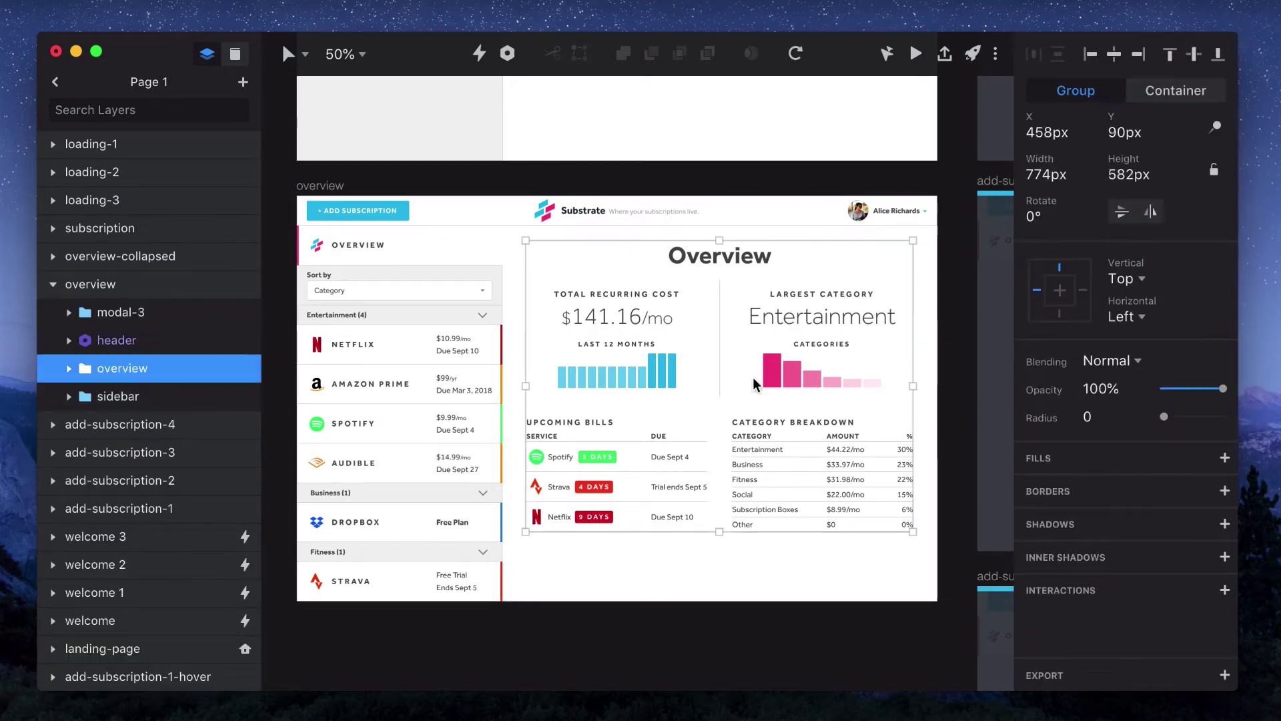
click(1215, 126)
click(918, 58)
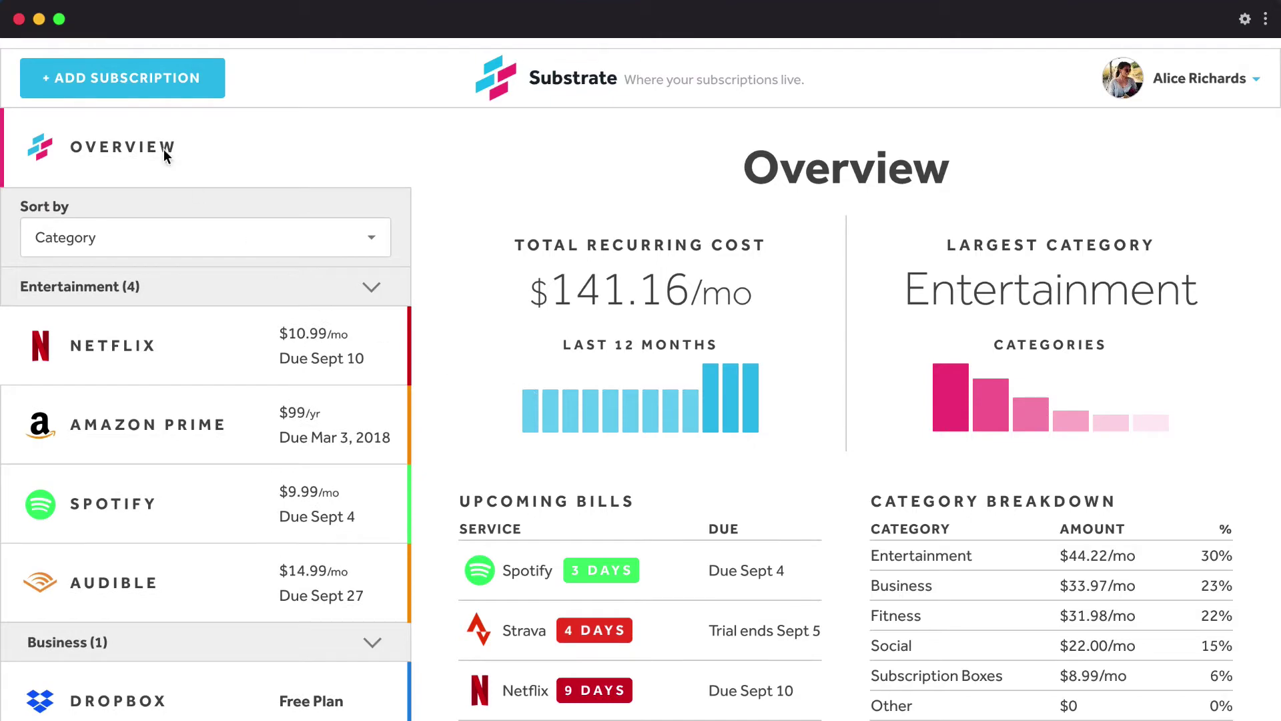
click(18, 20)
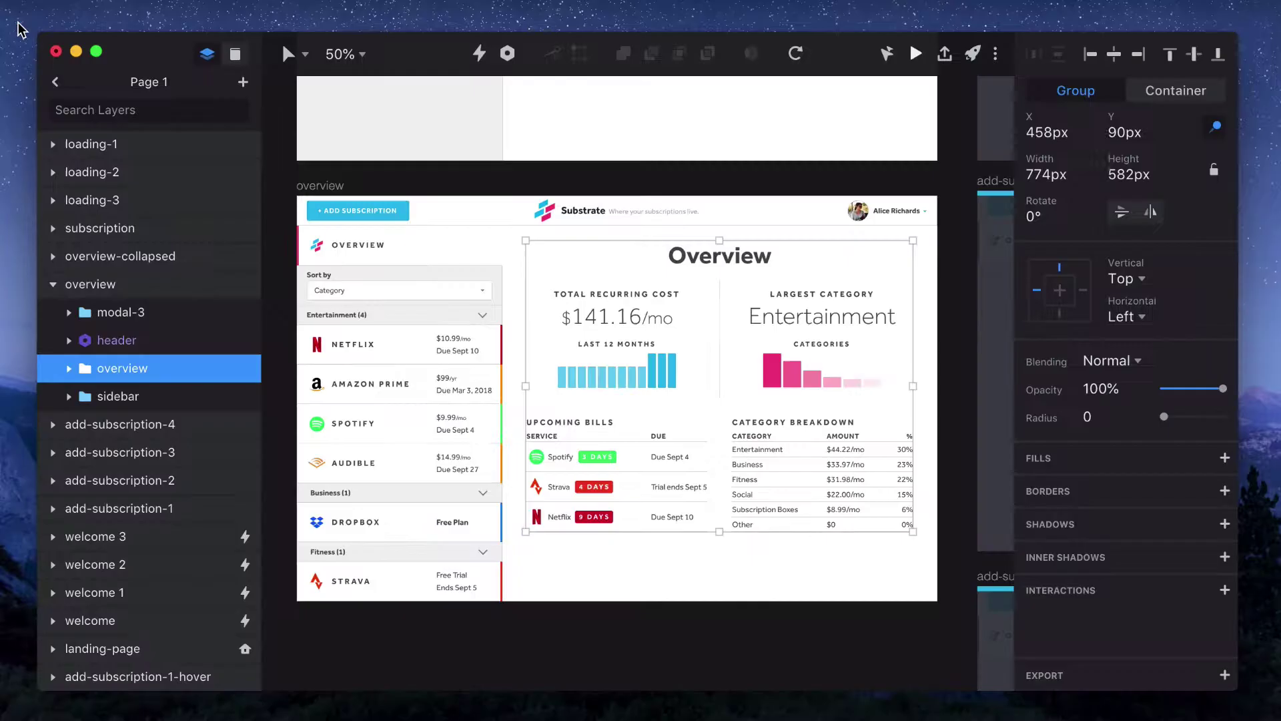
Open the Artboard 1 → Artboard 2 timeline and play the transition with a larger preview area.
click(315, 188)
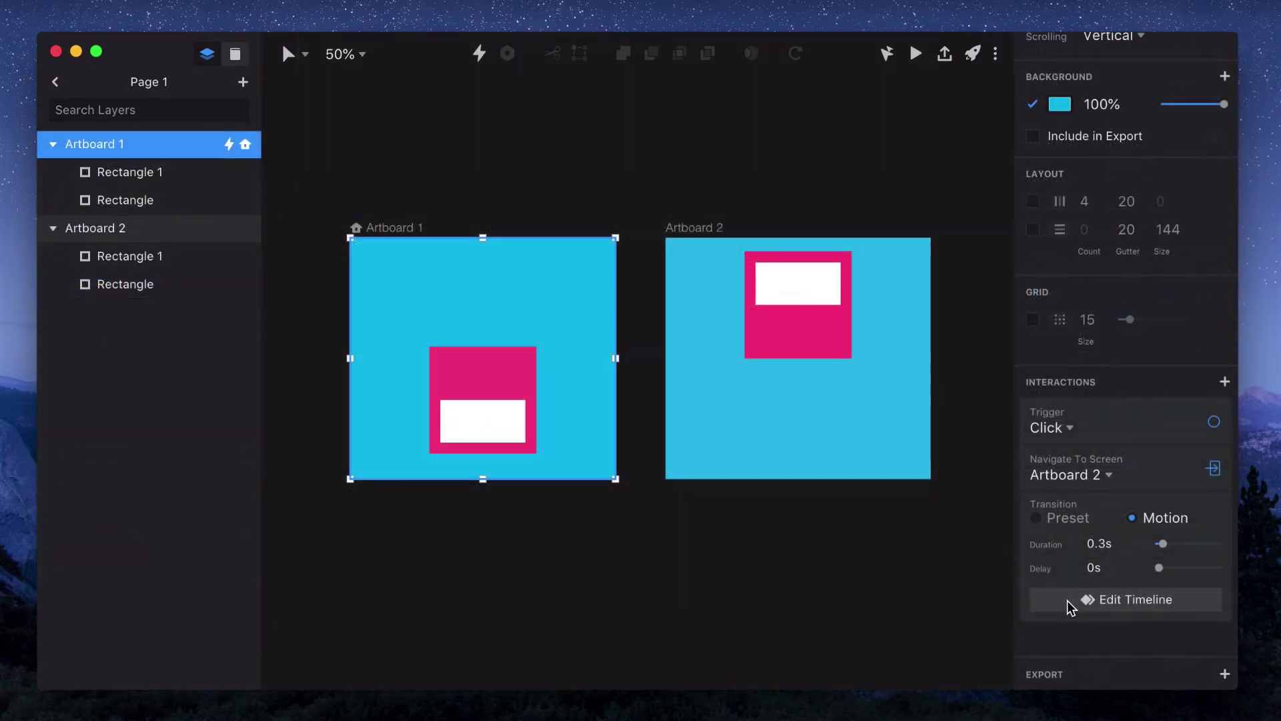
click(1070, 604)
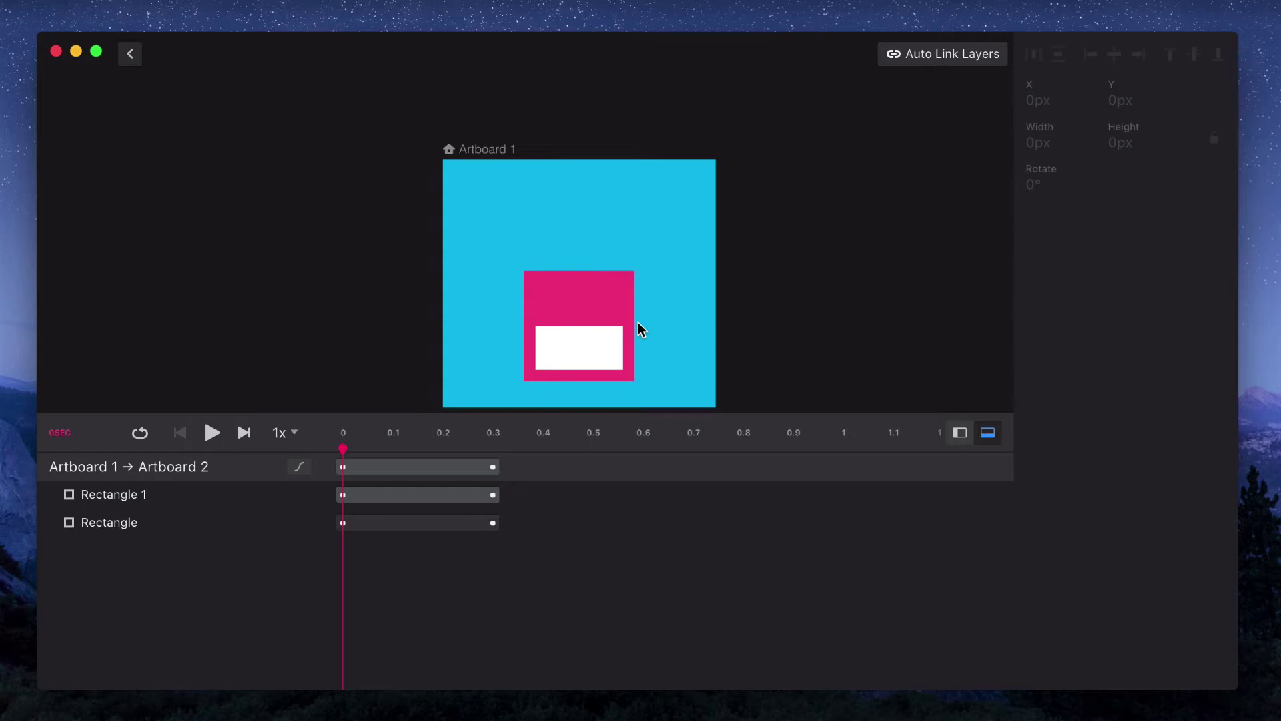
click(212, 432)
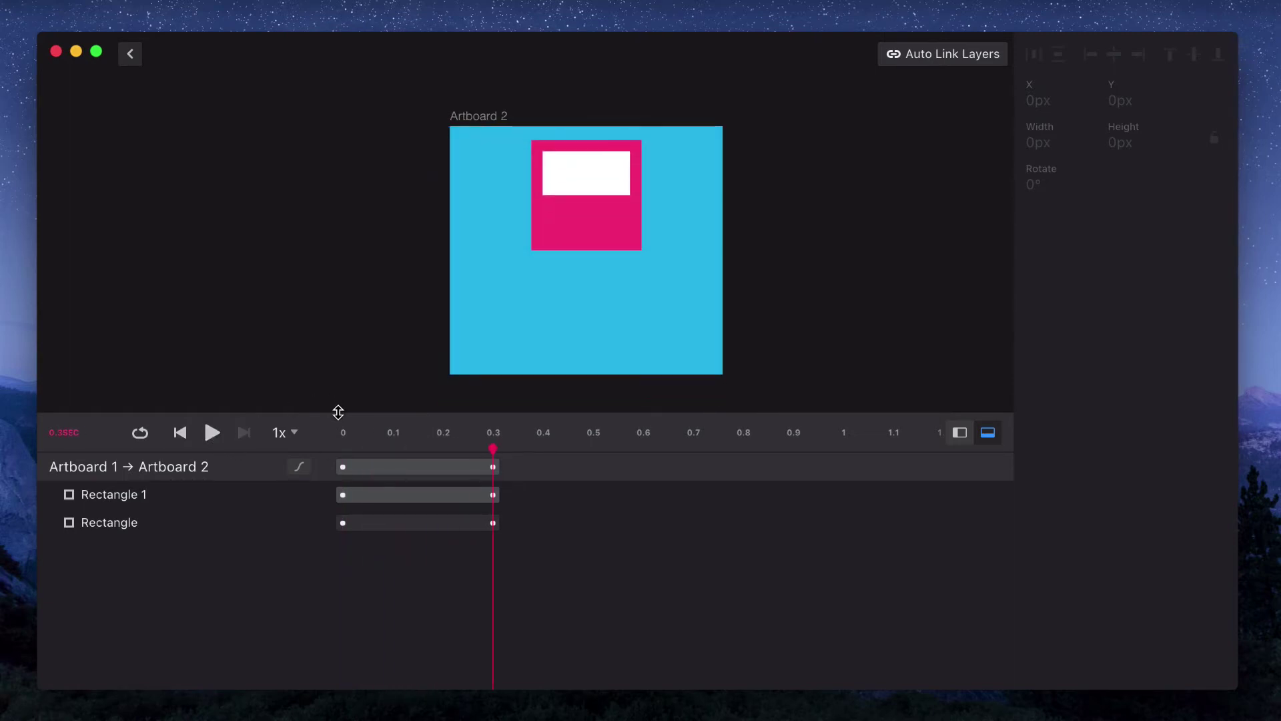
drag(334, 409, 334, 439)
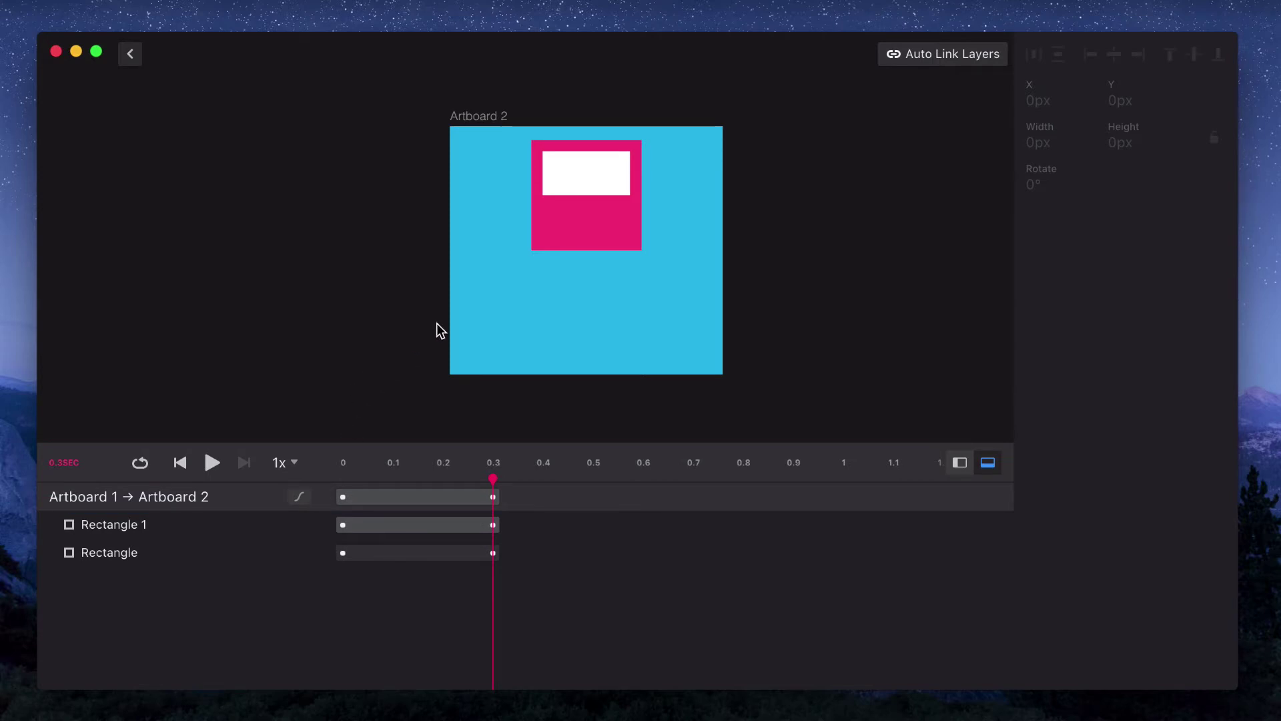
click(213, 465)
scroll(350, 361, up, 5)
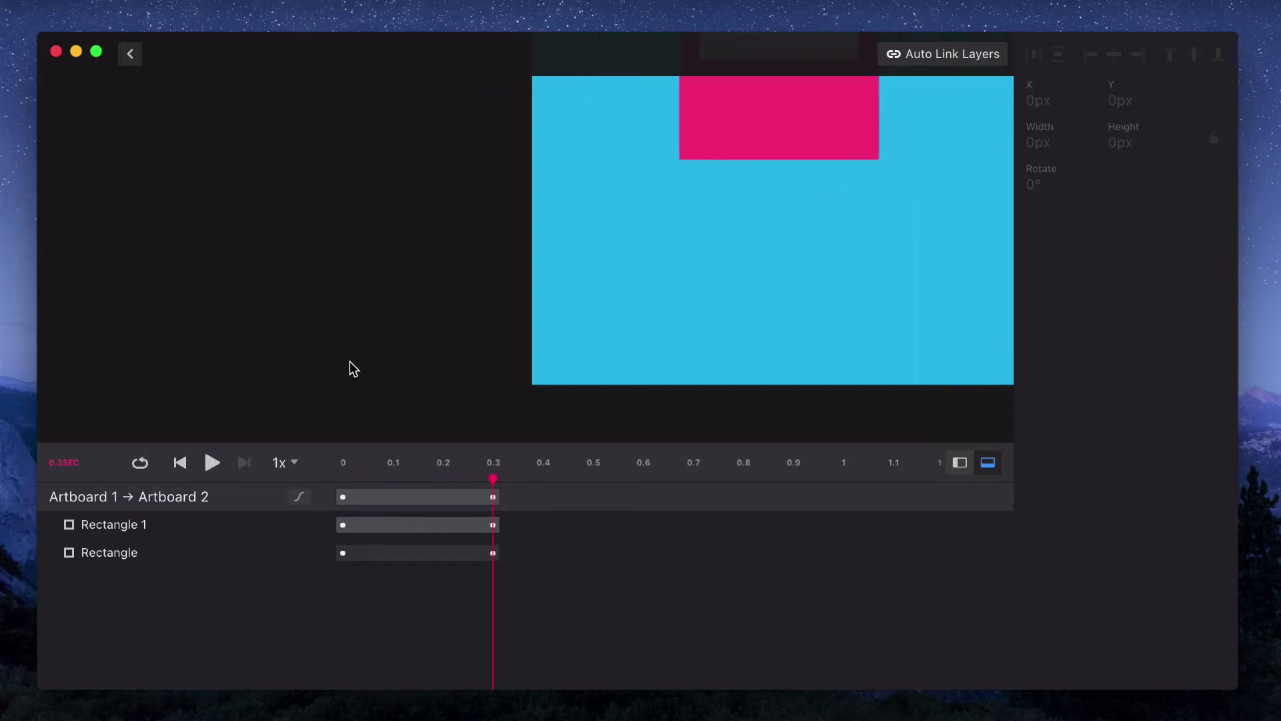
scroll(349, 362, right, 2)
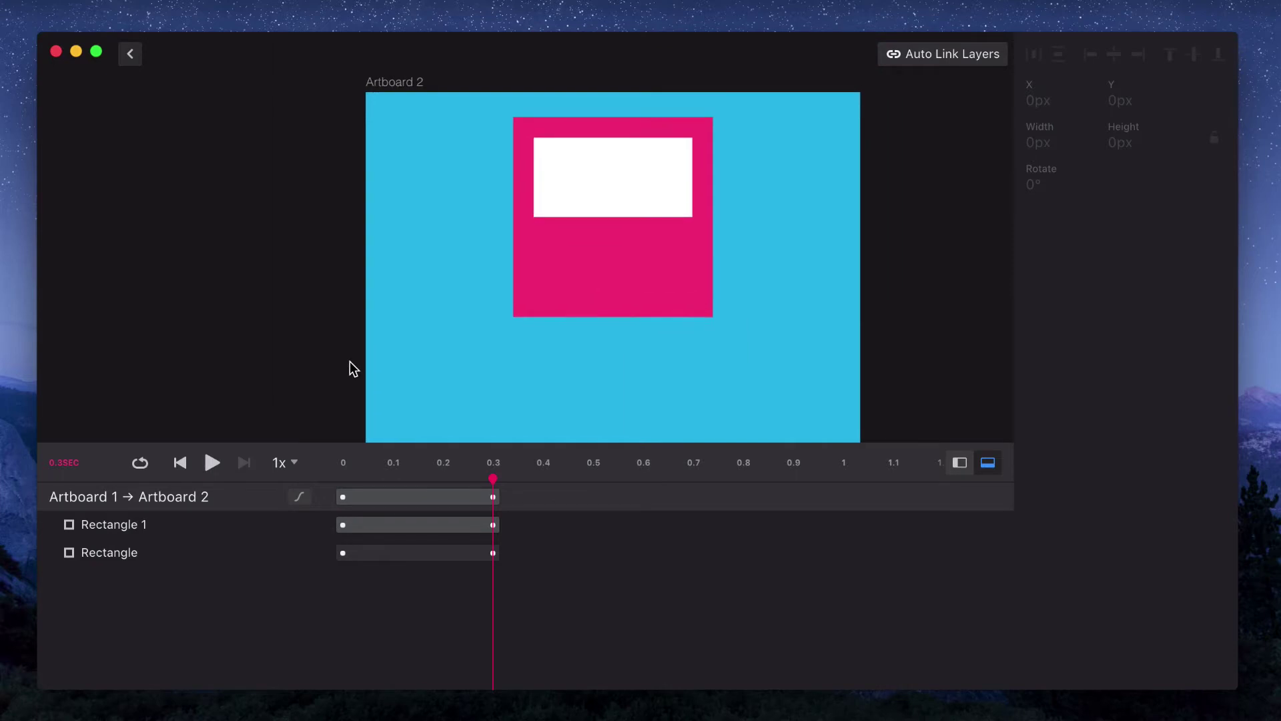
Shorten Rectangle 1's keyframe bar to end at about 0.17 s and replay the transition.
click(163, 554)
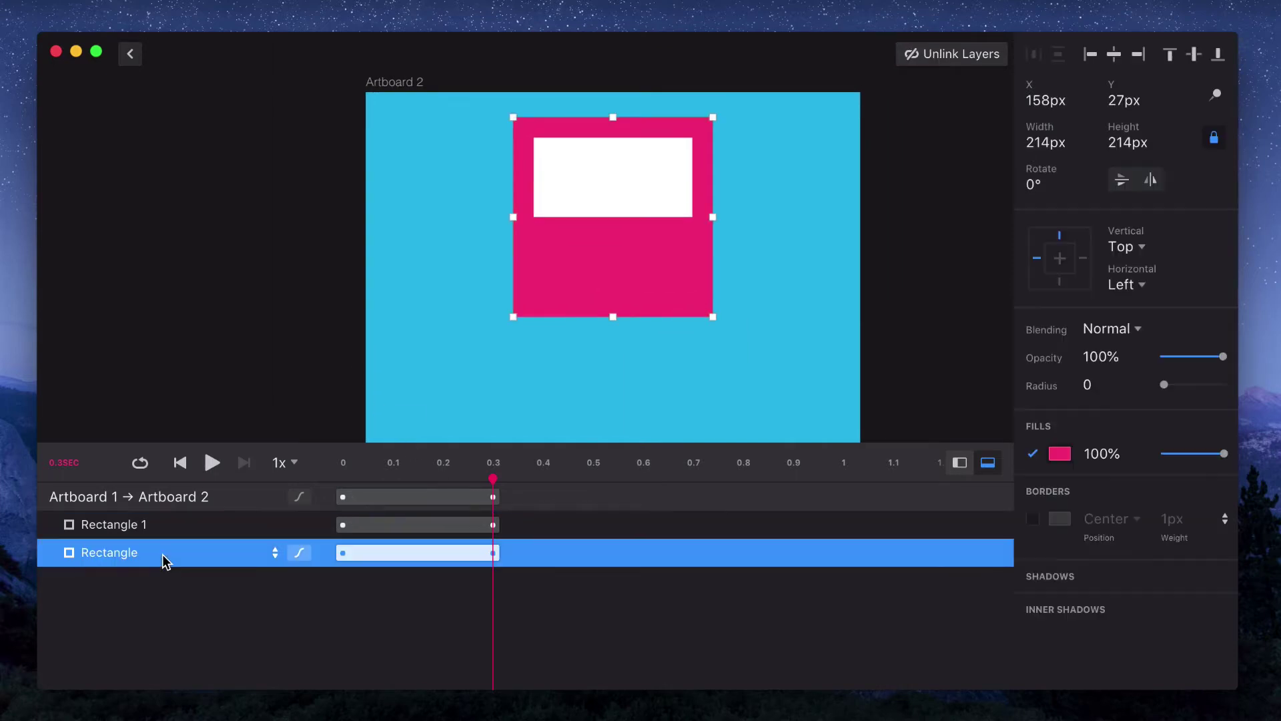
click(186, 527)
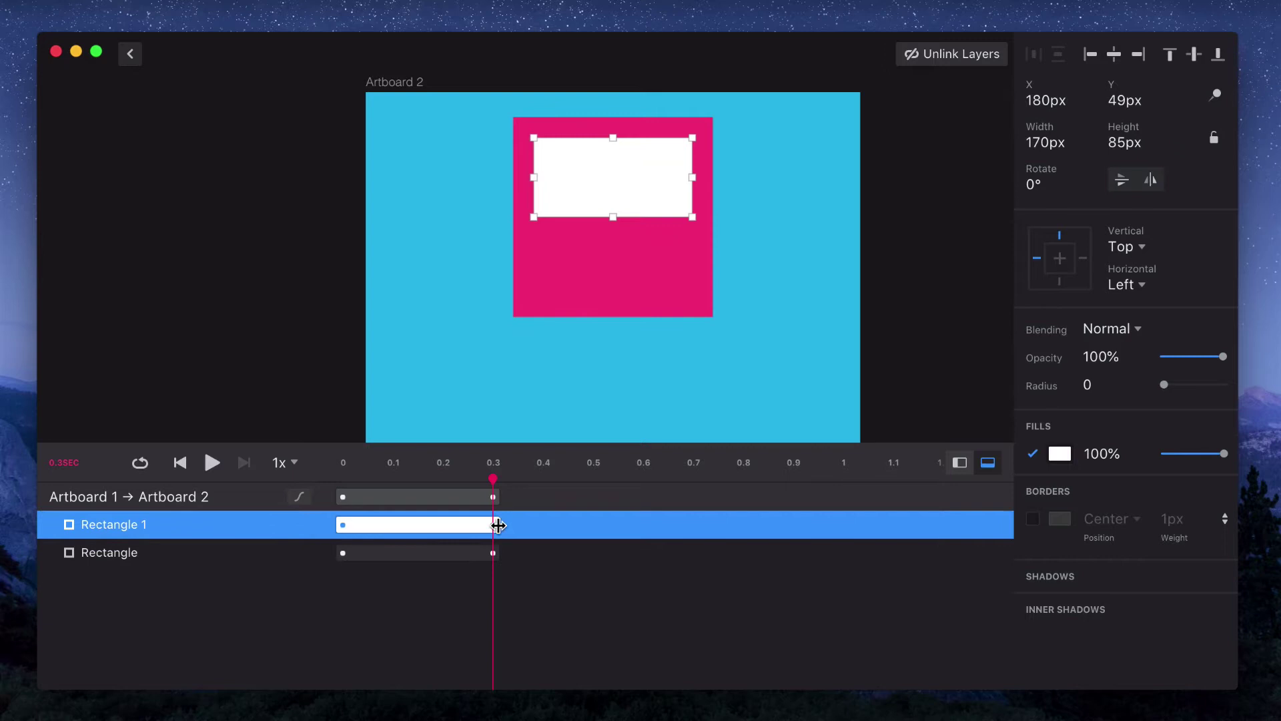
drag(499, 525, 425, 524)
click(179, 462)
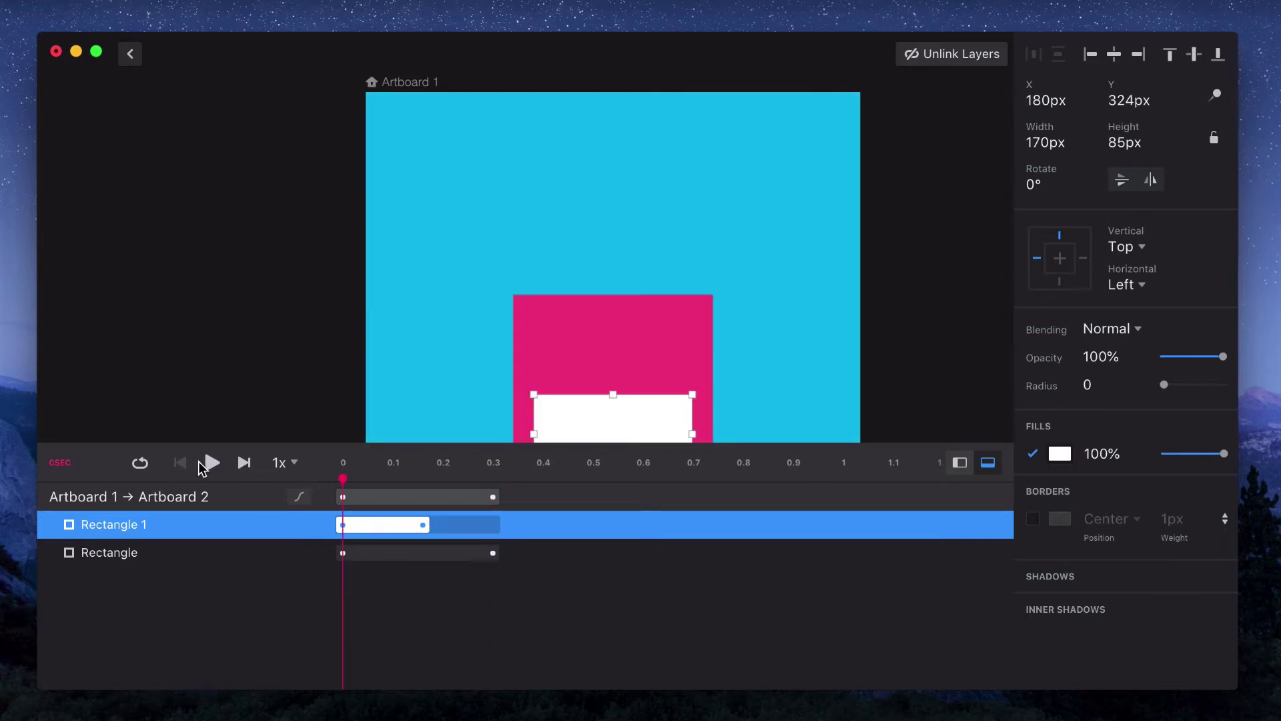
click(212, 462)
click(212, 462)
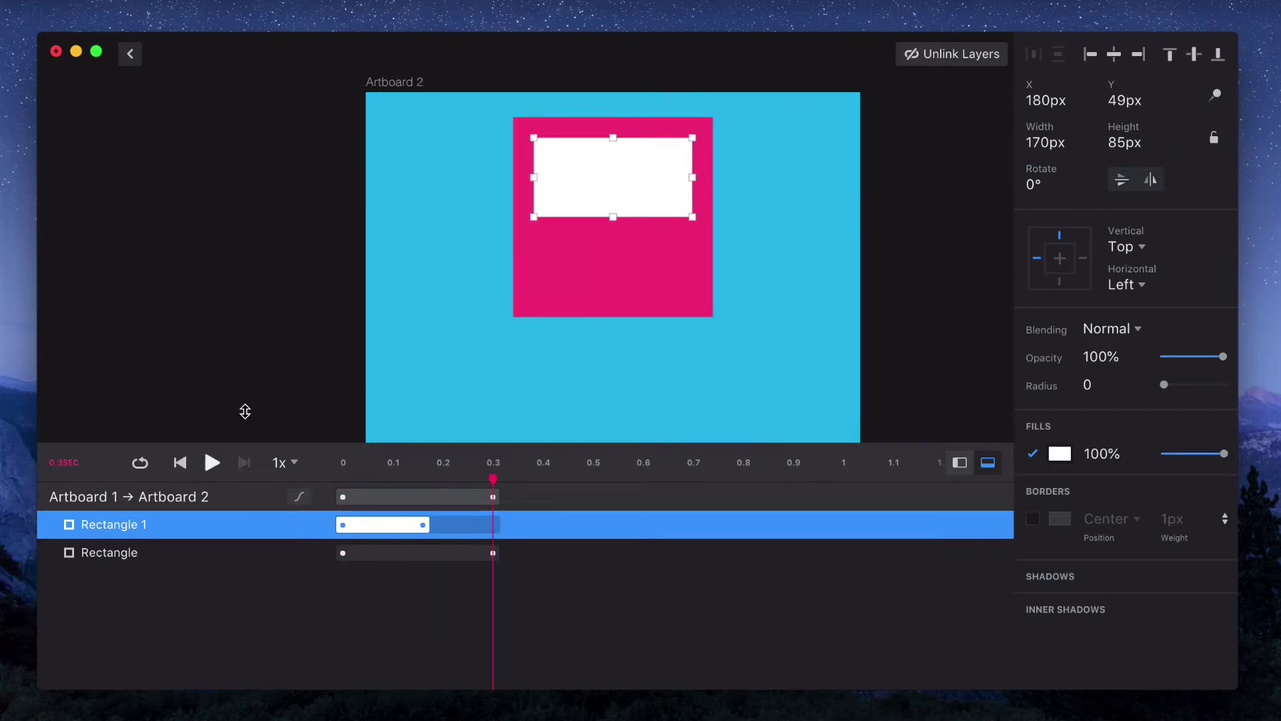
scroll(263, 366, down, 3)
scroll(263, 366, down, 5)
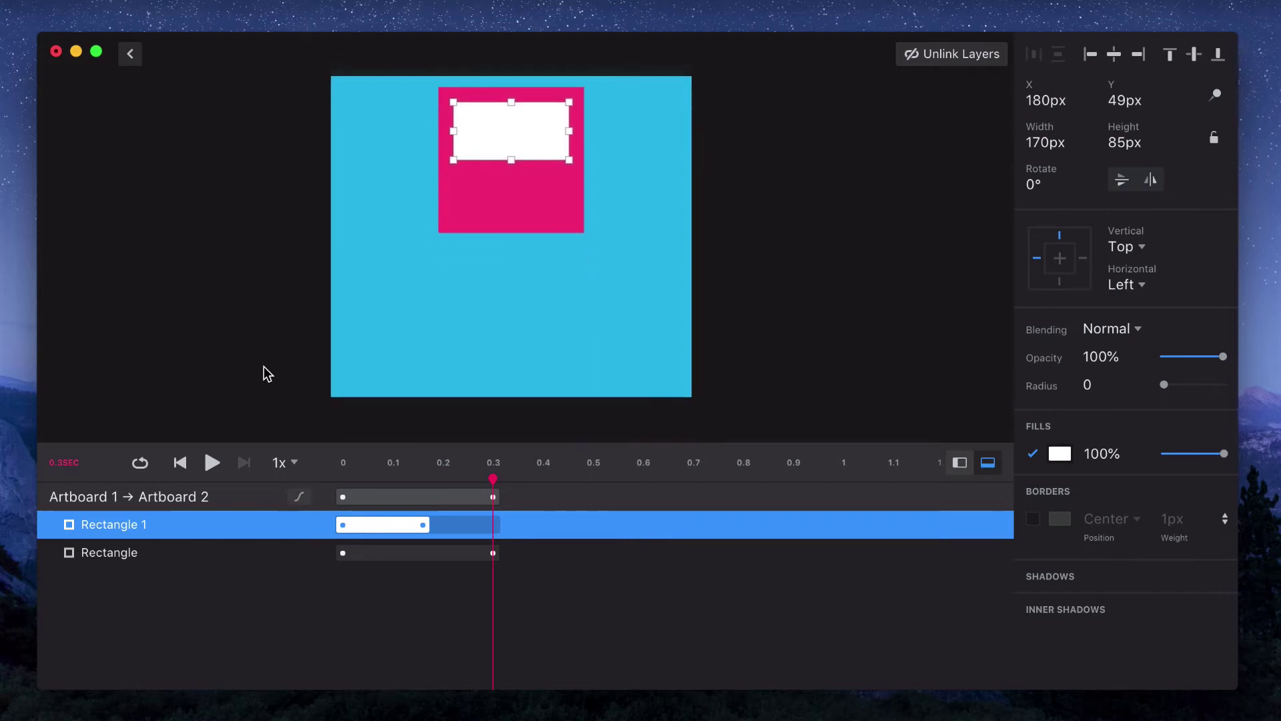
click(210, 465)
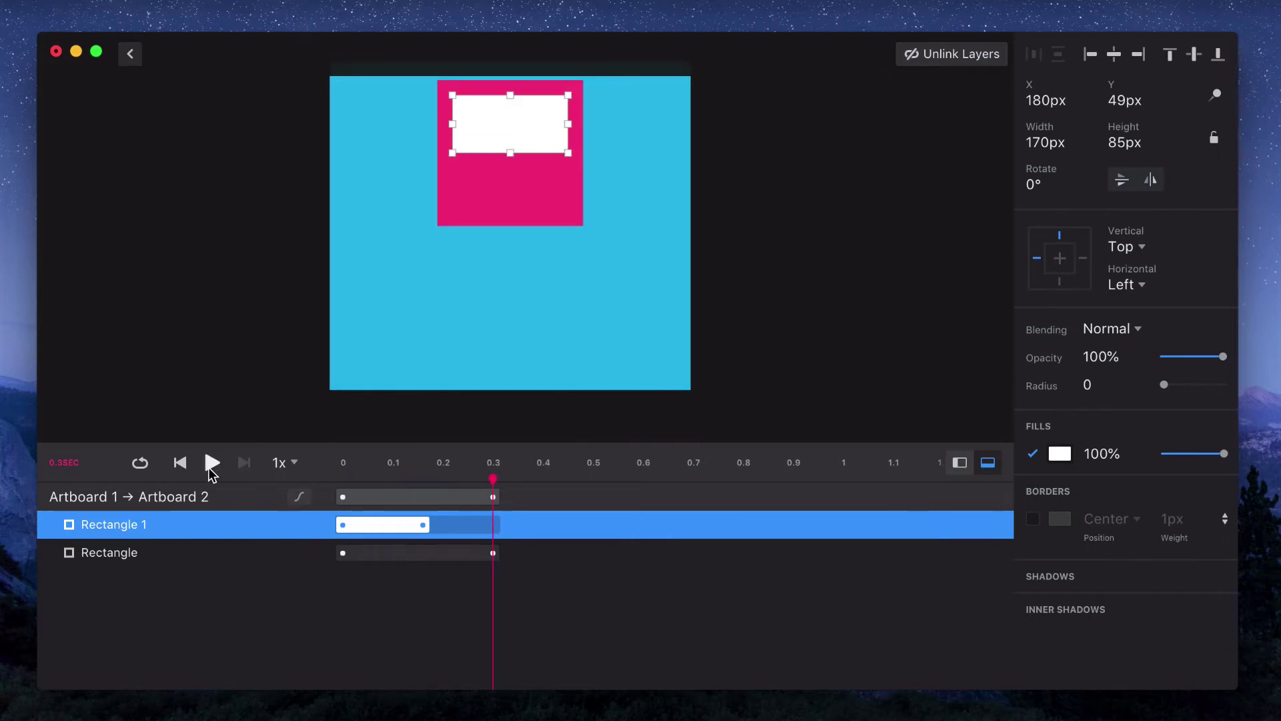
click(210, 465)
Group the two rectangles on Artboard 1 and the two on Artboard 2 with Cmd+G.
click(130, 53)
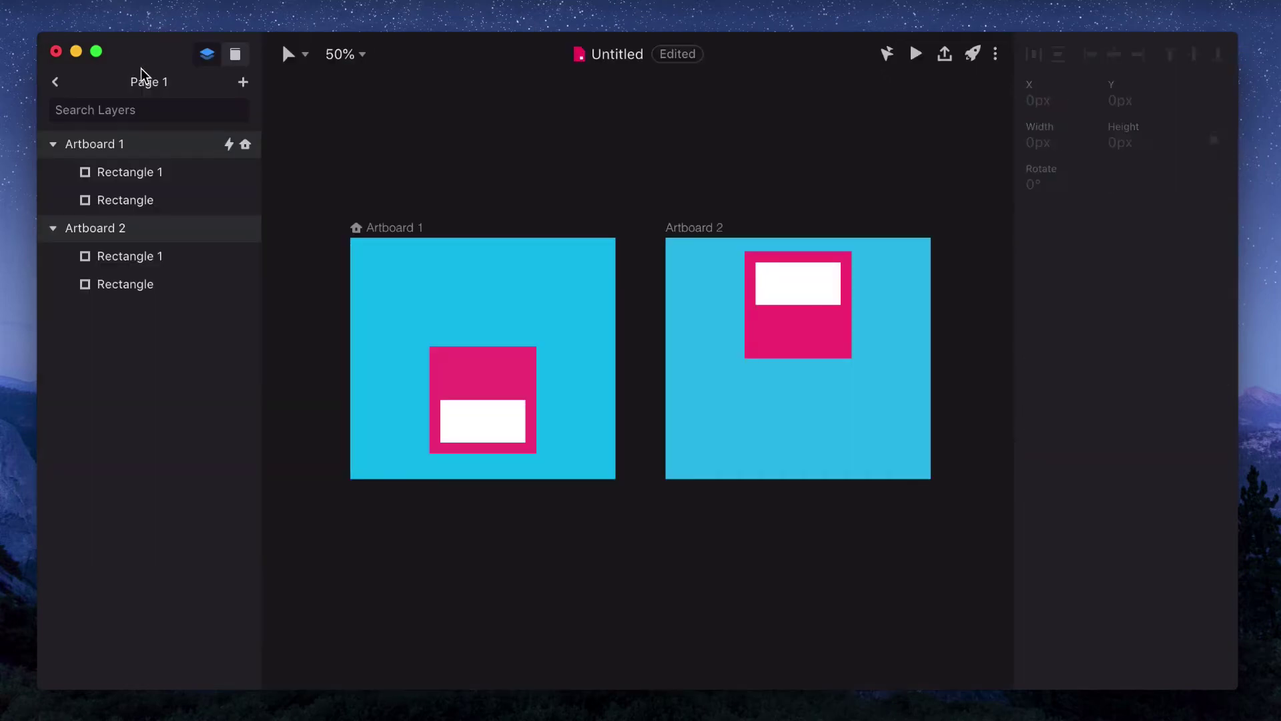
click(466, 363)
shift+click(486, 433)
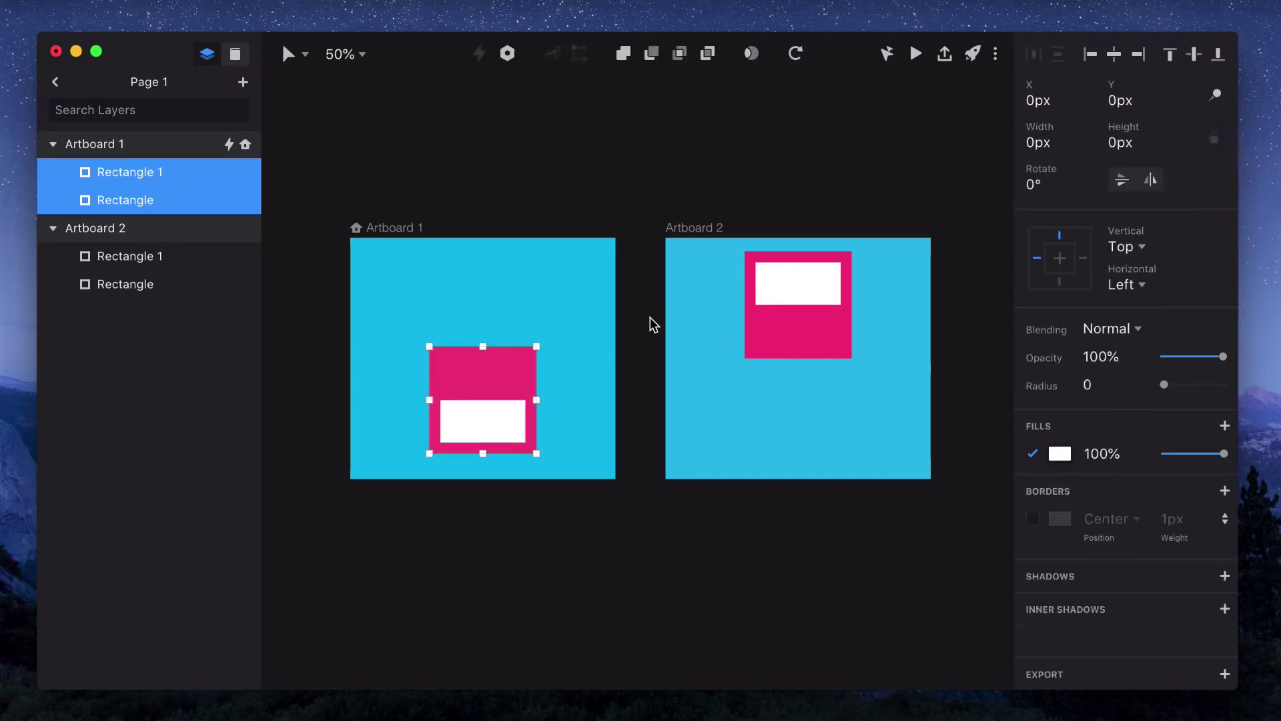
key(super+g)
click(807, 283)
shift+click(807, 347)
key(super+g)
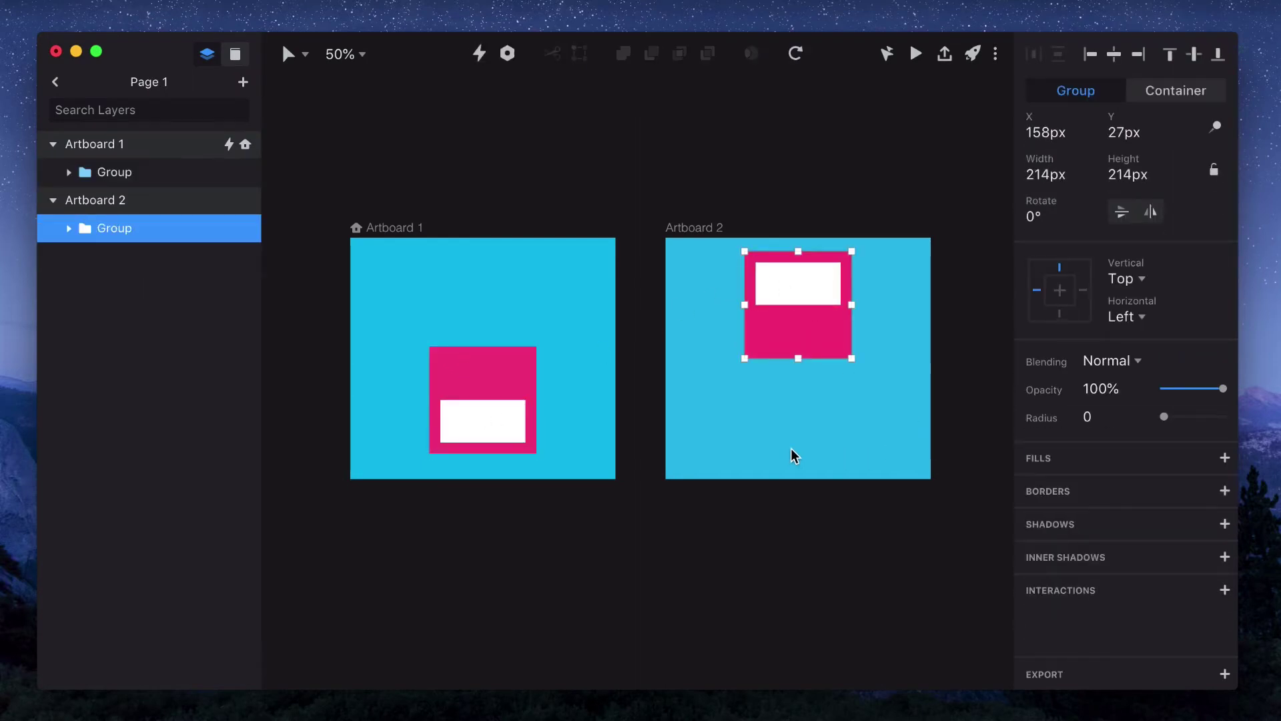
In Artboard 1's transition timeline, select both Group tracks and Auto Link them as one layer.
click(394, 228)
scroll(1103, 654, down, 5)
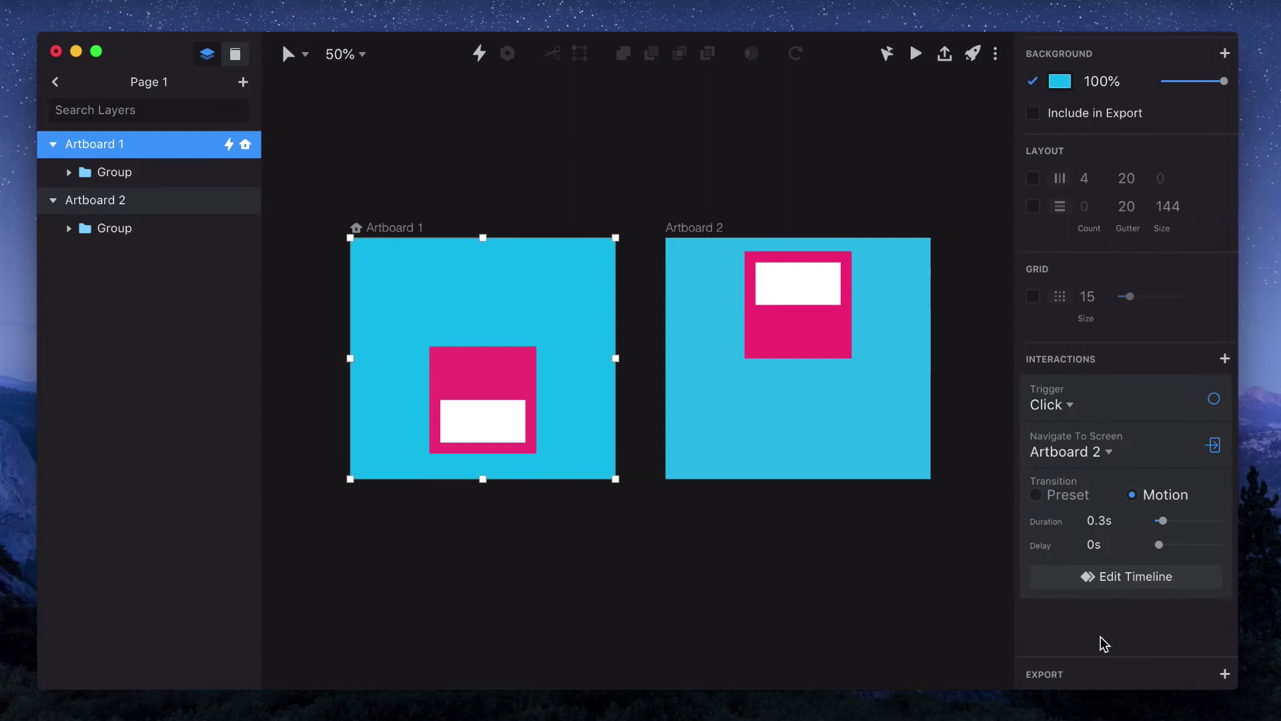
click(1107, 561)
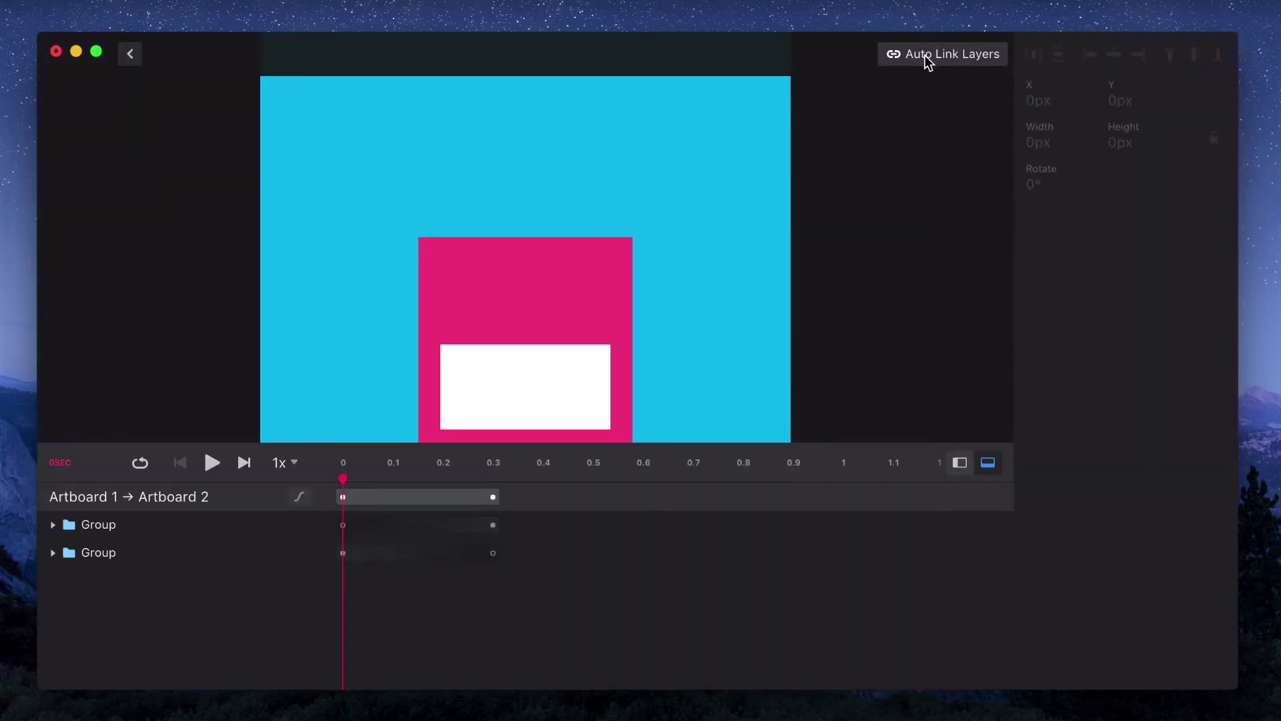
click(211, 463)
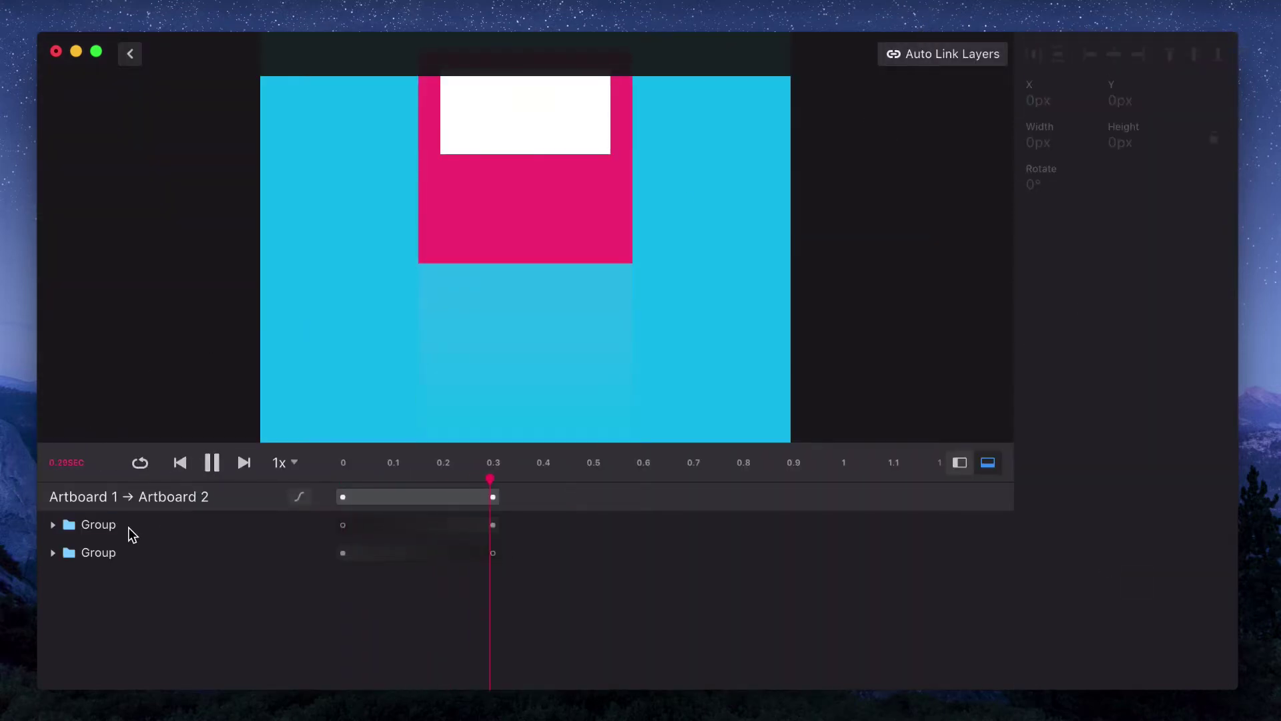
click(126, 525)
shift+click(133, 552)
click(974, 56)
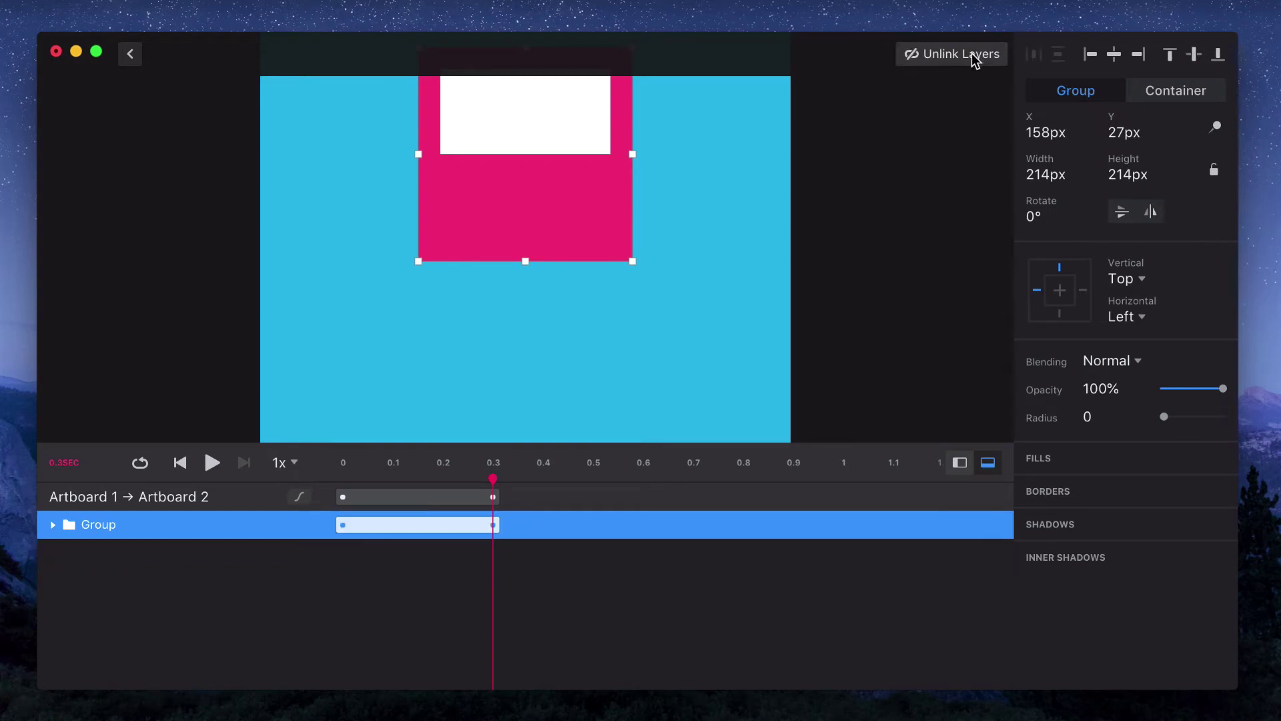
Replay the linked Group animation and compare its Group and Container positions at the start.
click(185, 463)
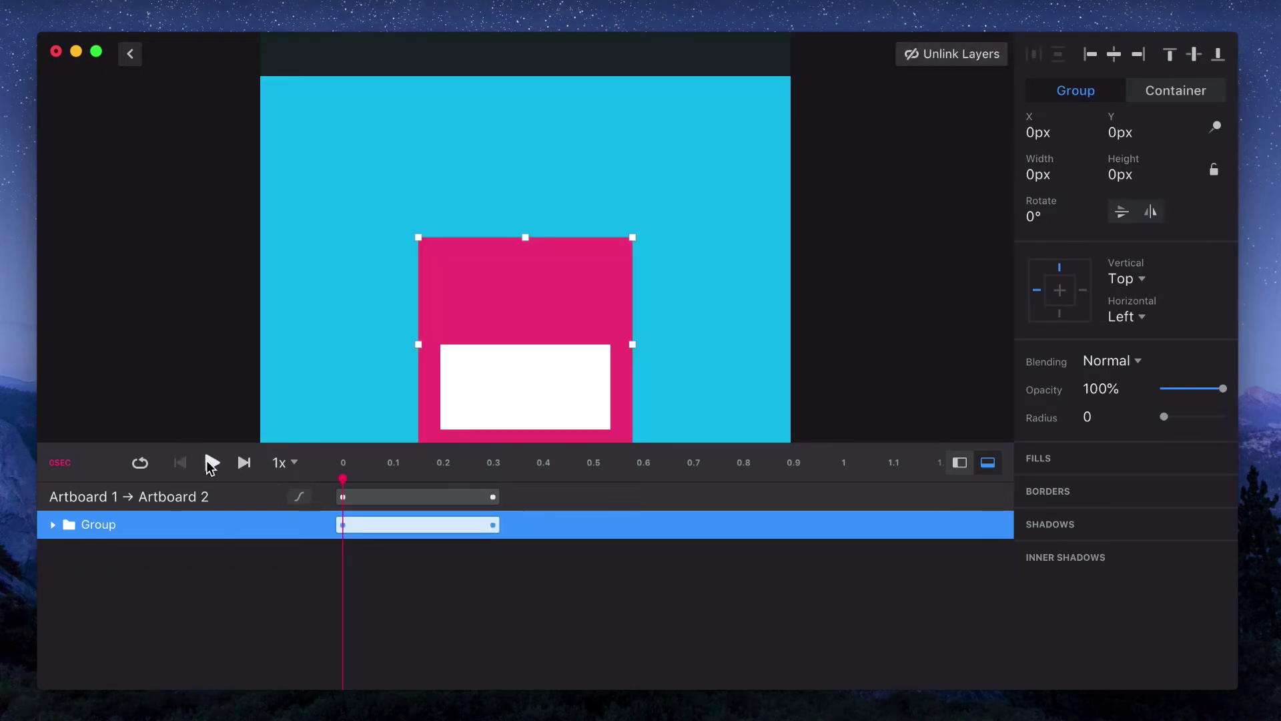
click(209, 462)
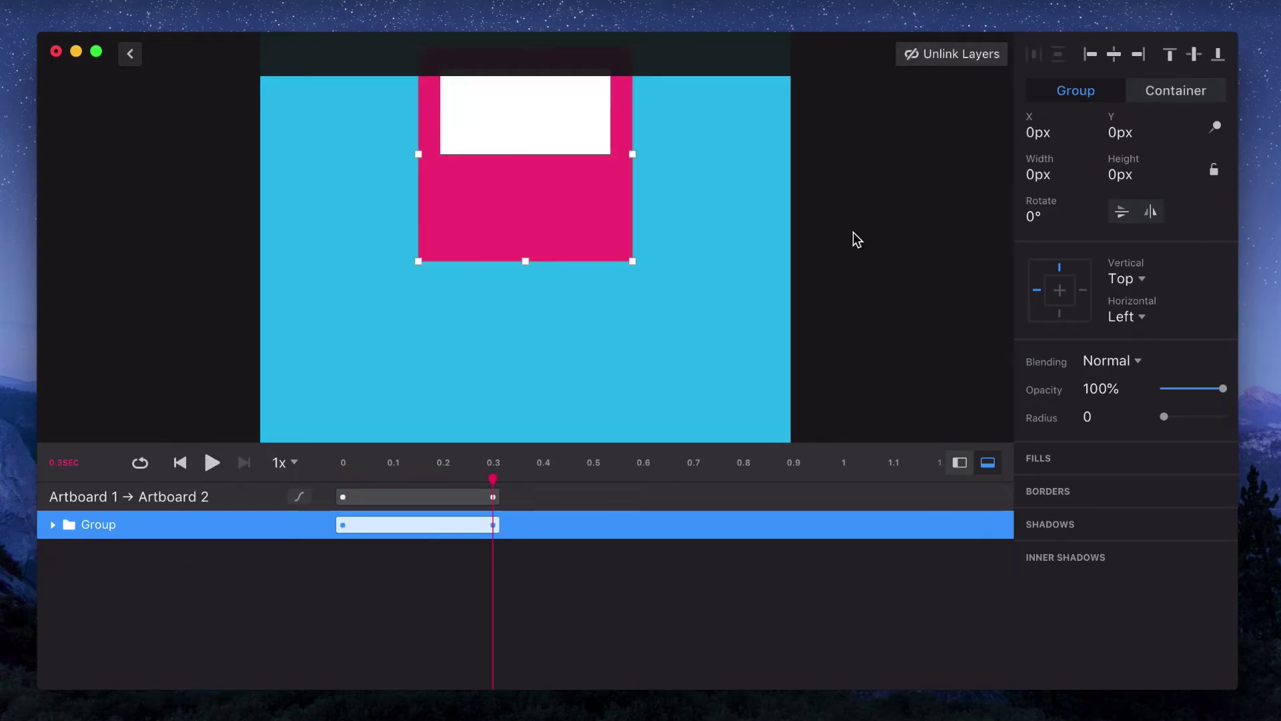
click(1175, 96)
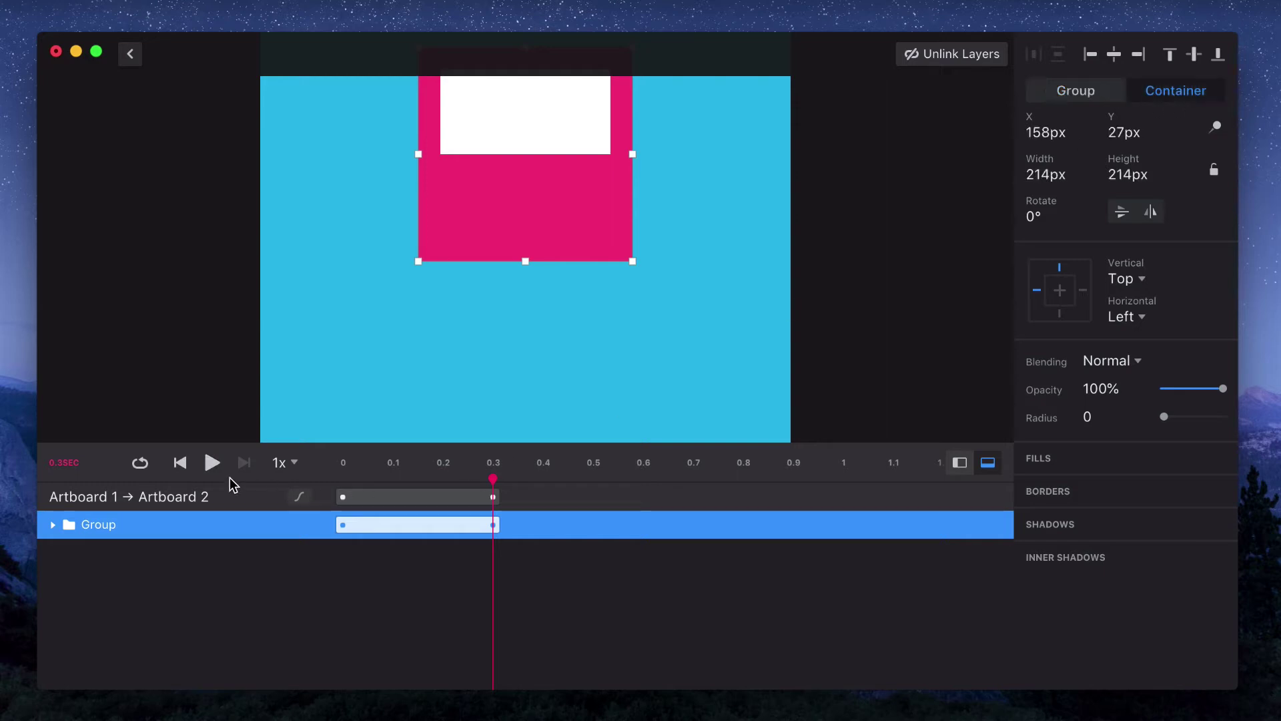
click(180, 464)
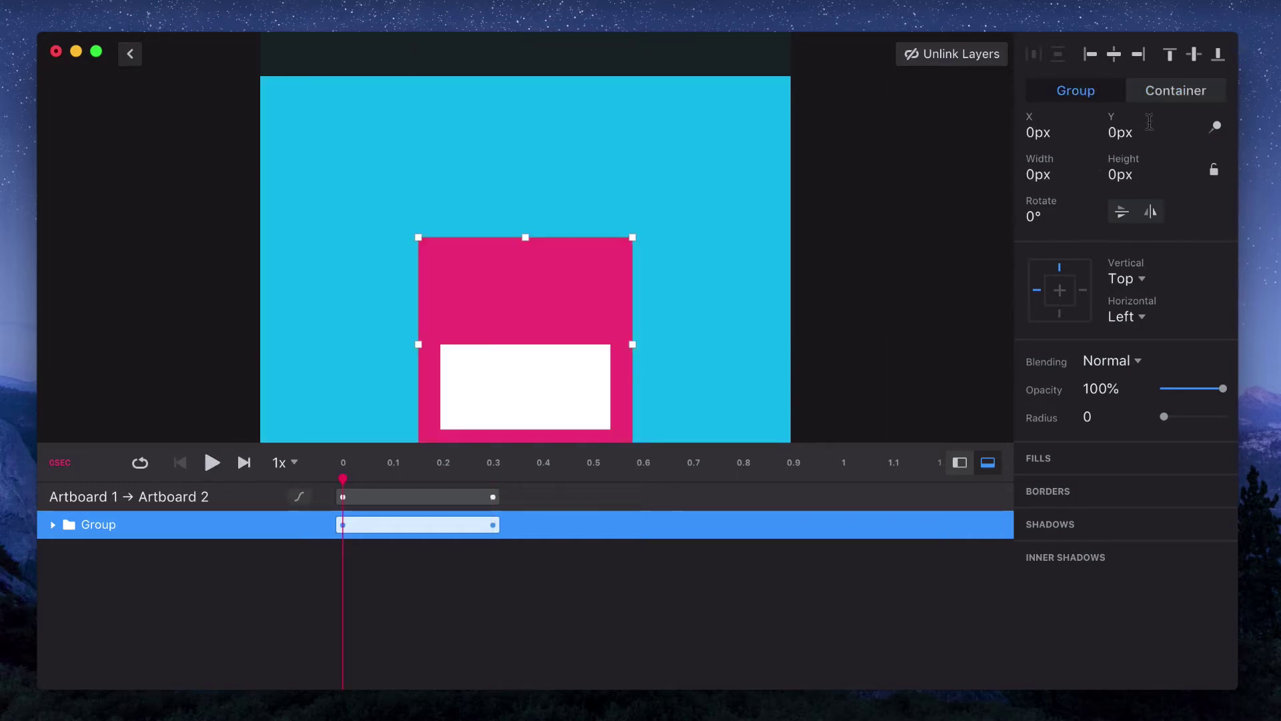
click(1170, 90)
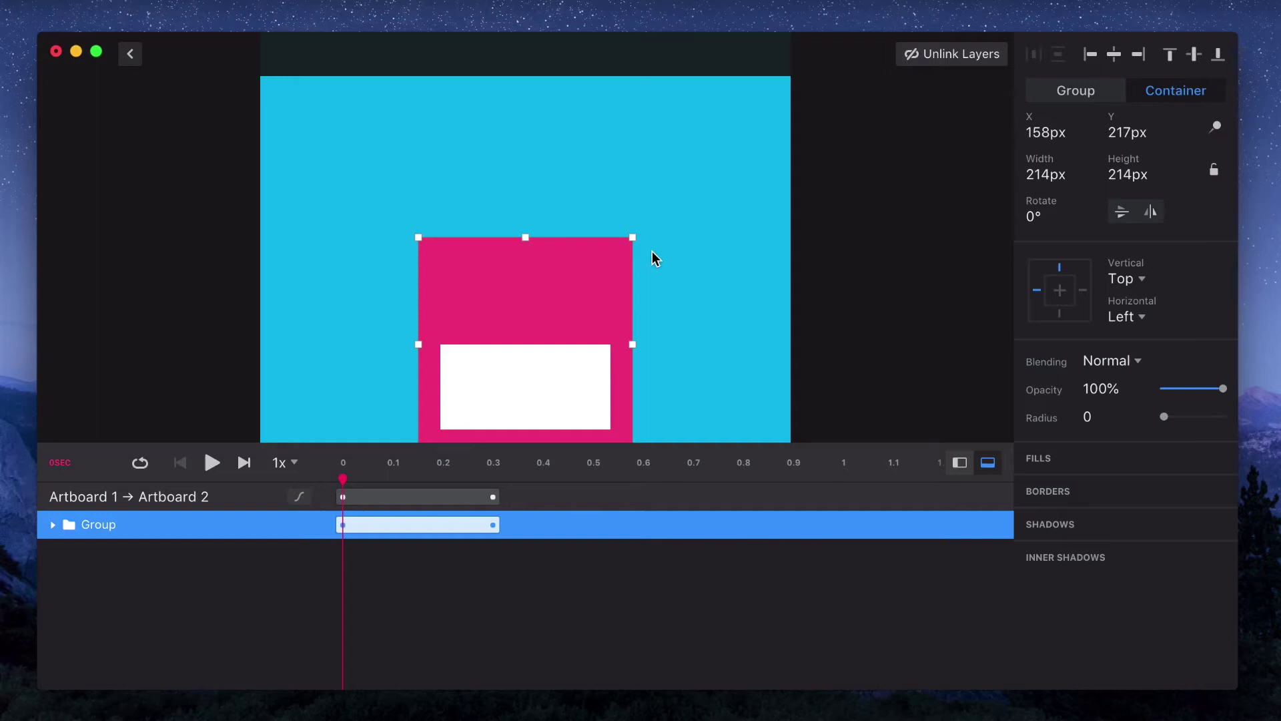
click(222, 470)
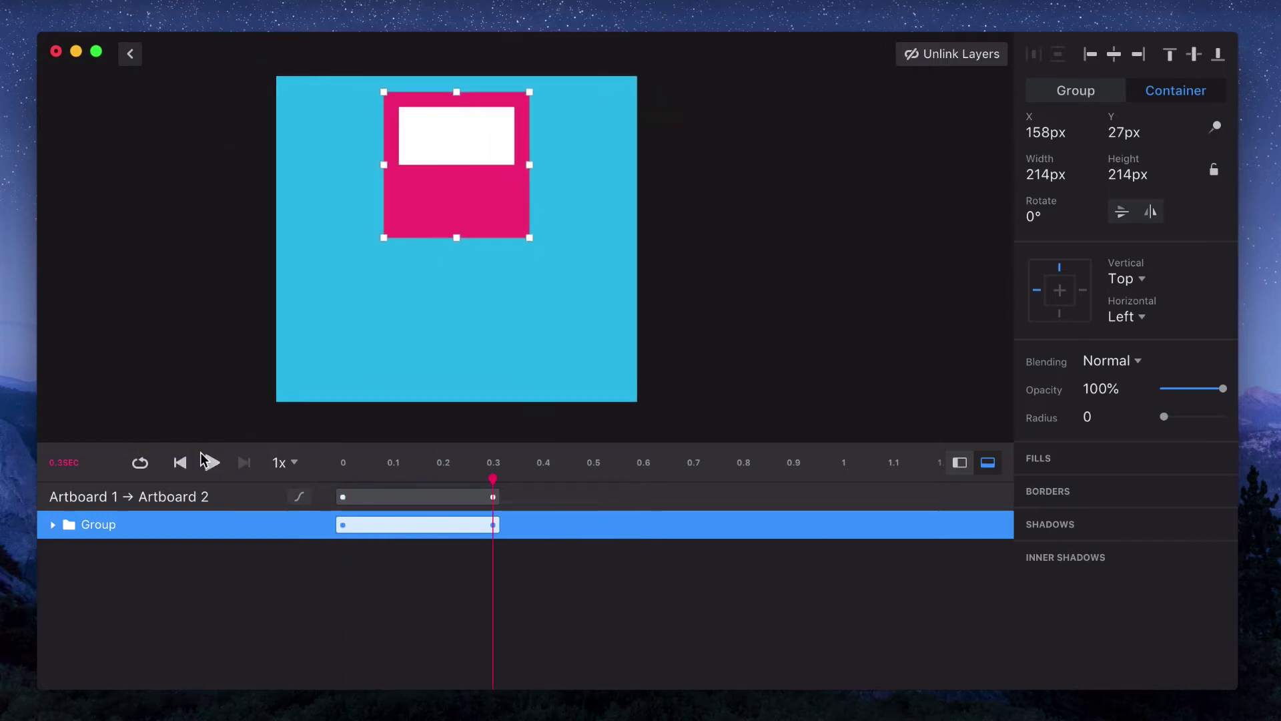
click(211, 463)
Set the playback speed to 0.2x and replay the transition from the start.
click(287, 465)
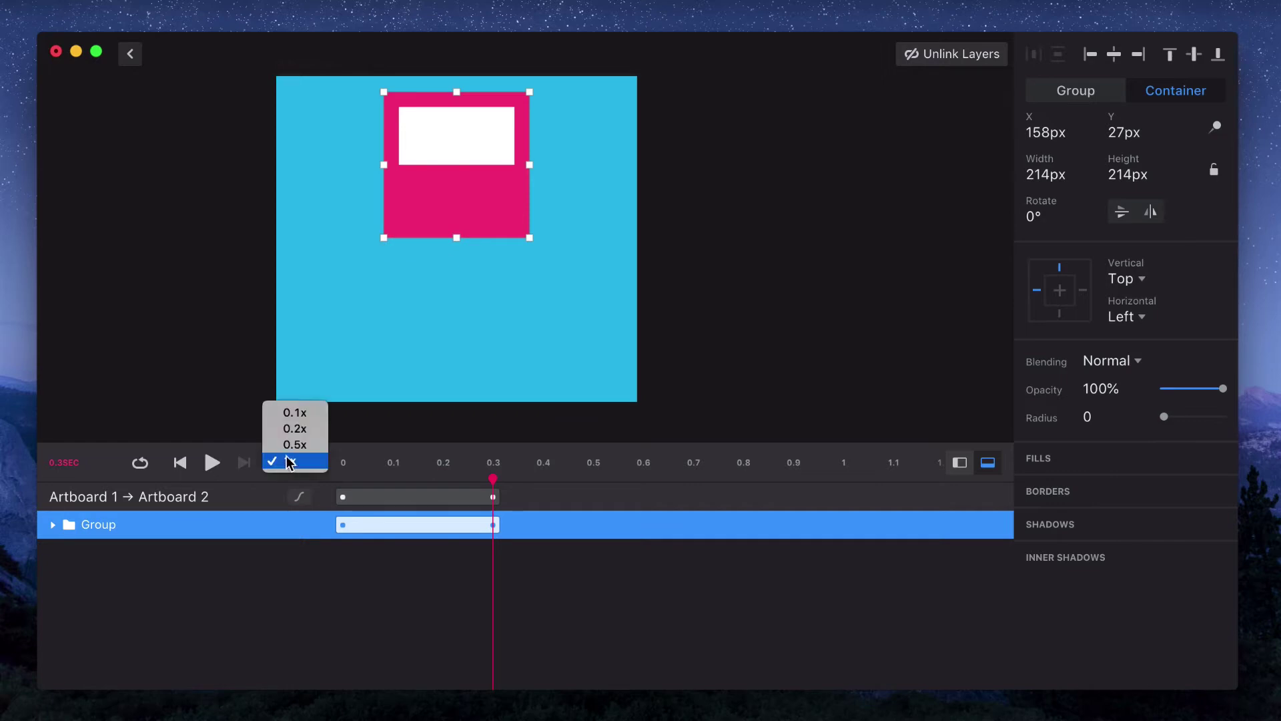
click(291, 427)
click(181, 463)
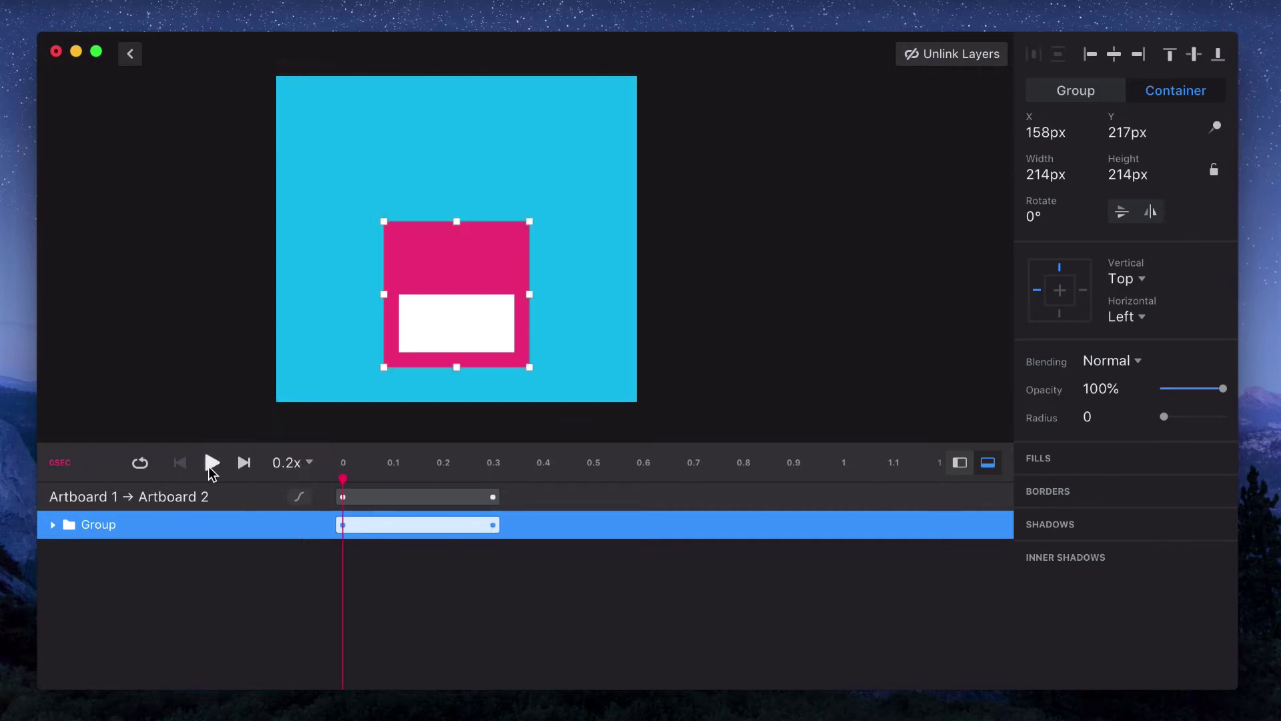
click(210, 465)
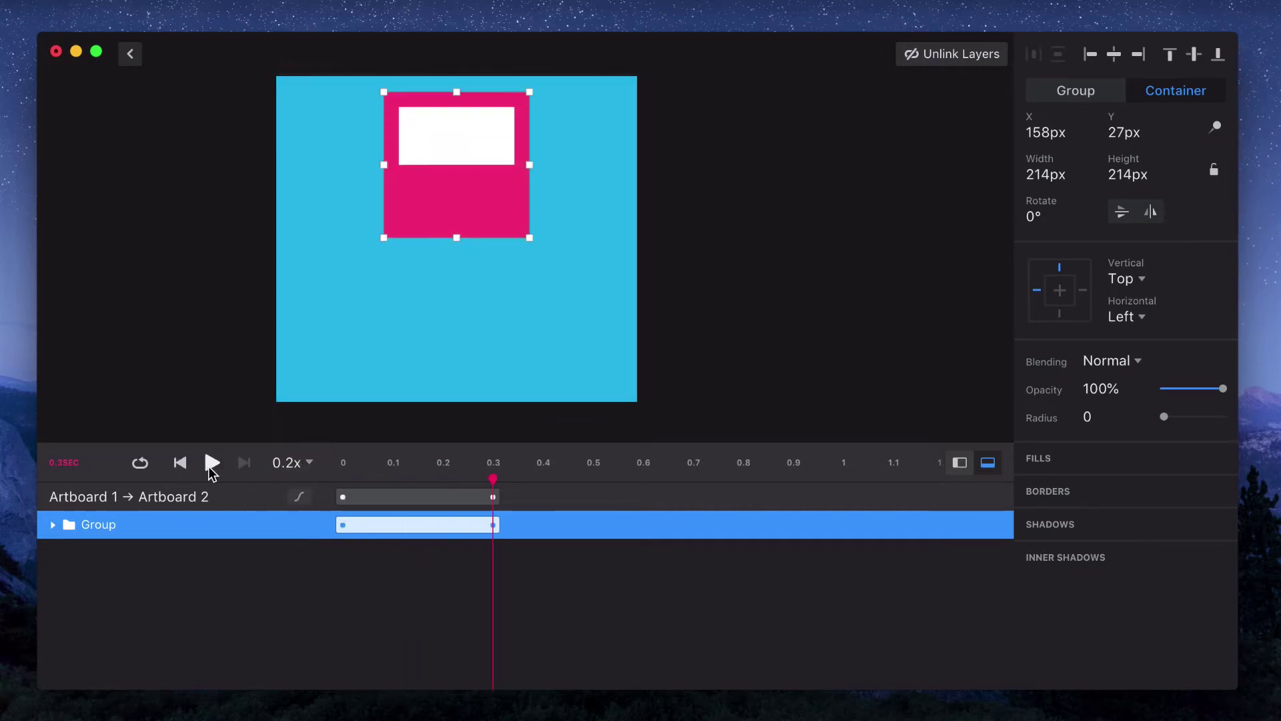
click(210, 464)
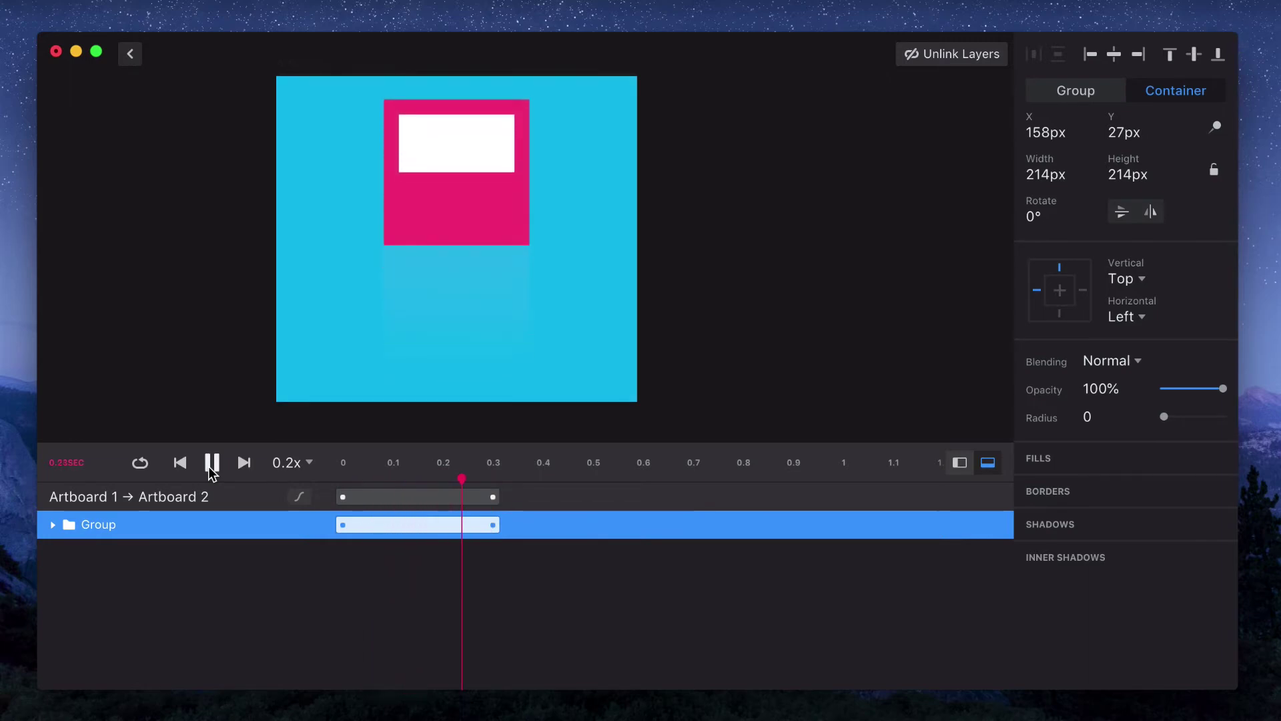
Replay the 0.2x transition once more, then scroll the canvas to inspect the overview artboard's sidebar.
click(209, 465)
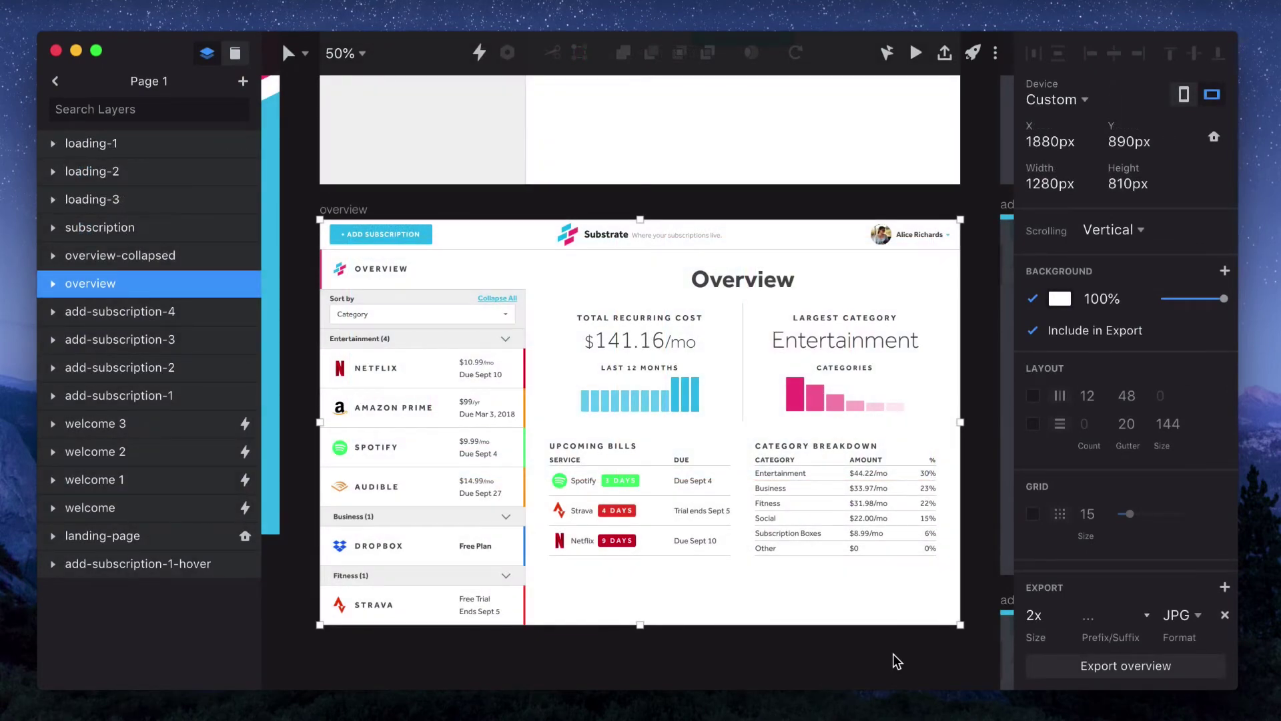
scroll(420, 434, up, 5)
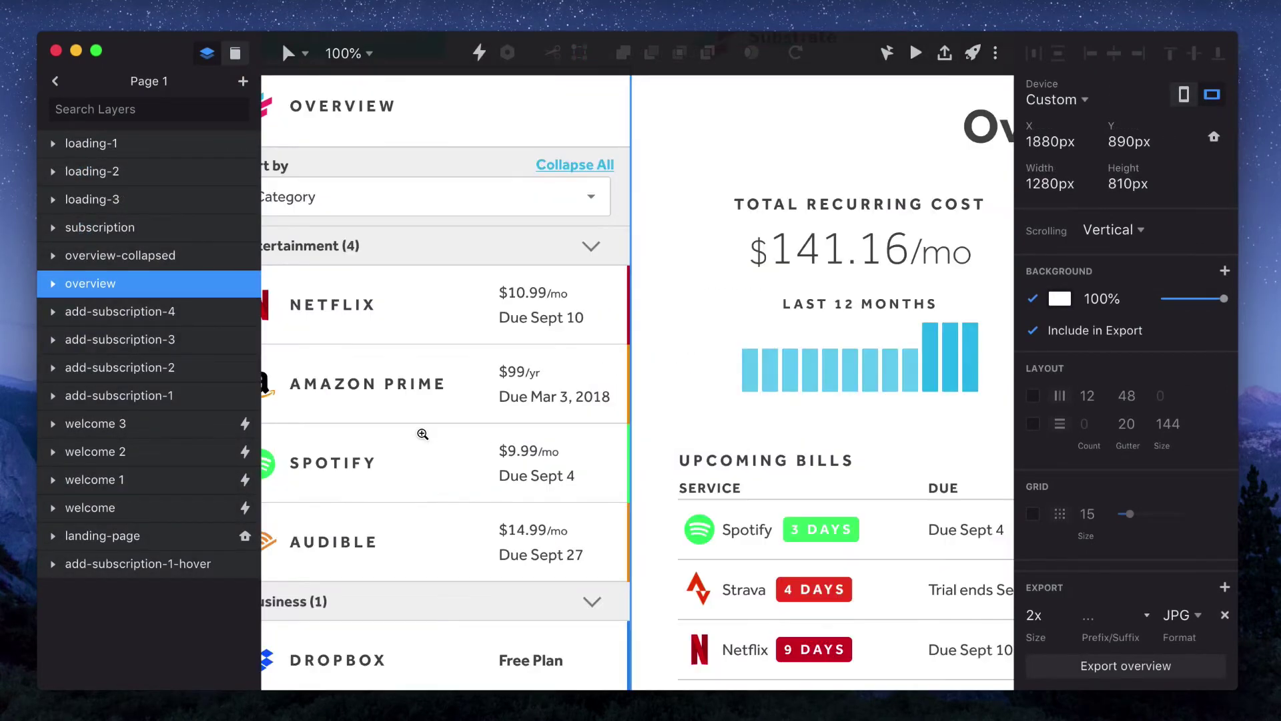
scroll(422, 439, down, 3)
scroll(421, 440, down, 2)
scroll(421, 440, left, 3)
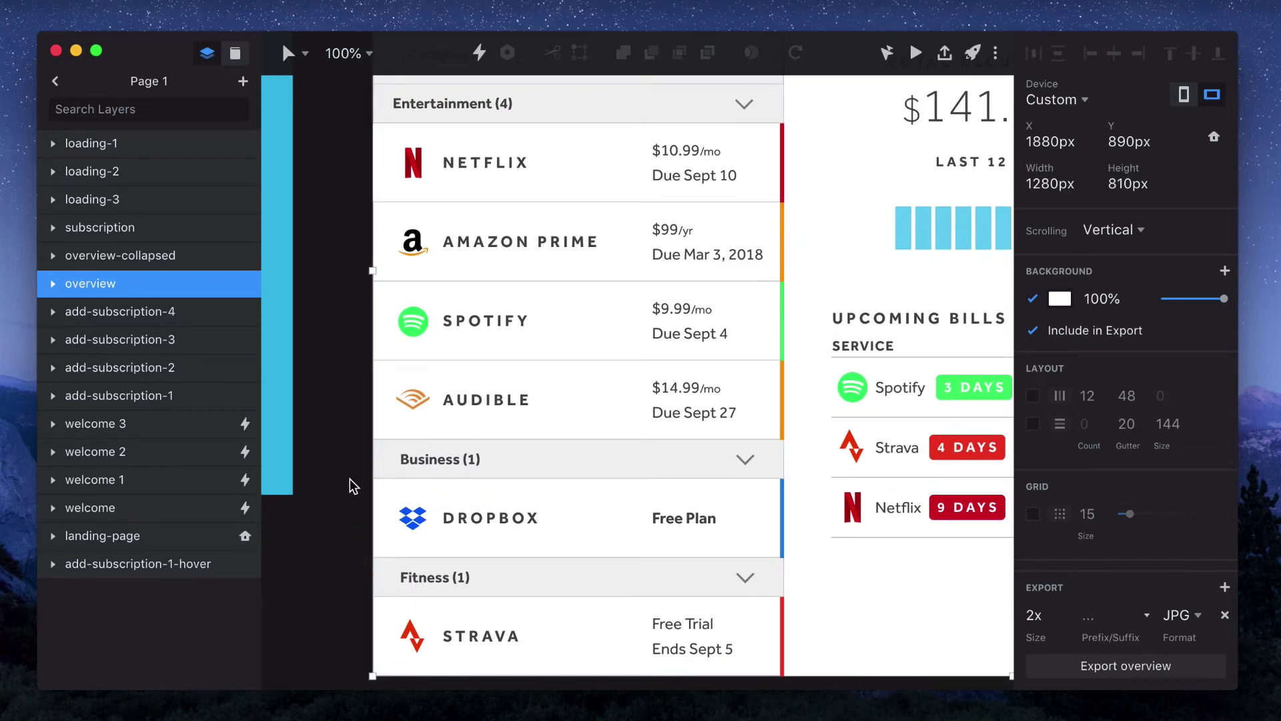
scroll(399, 117, up, 1)
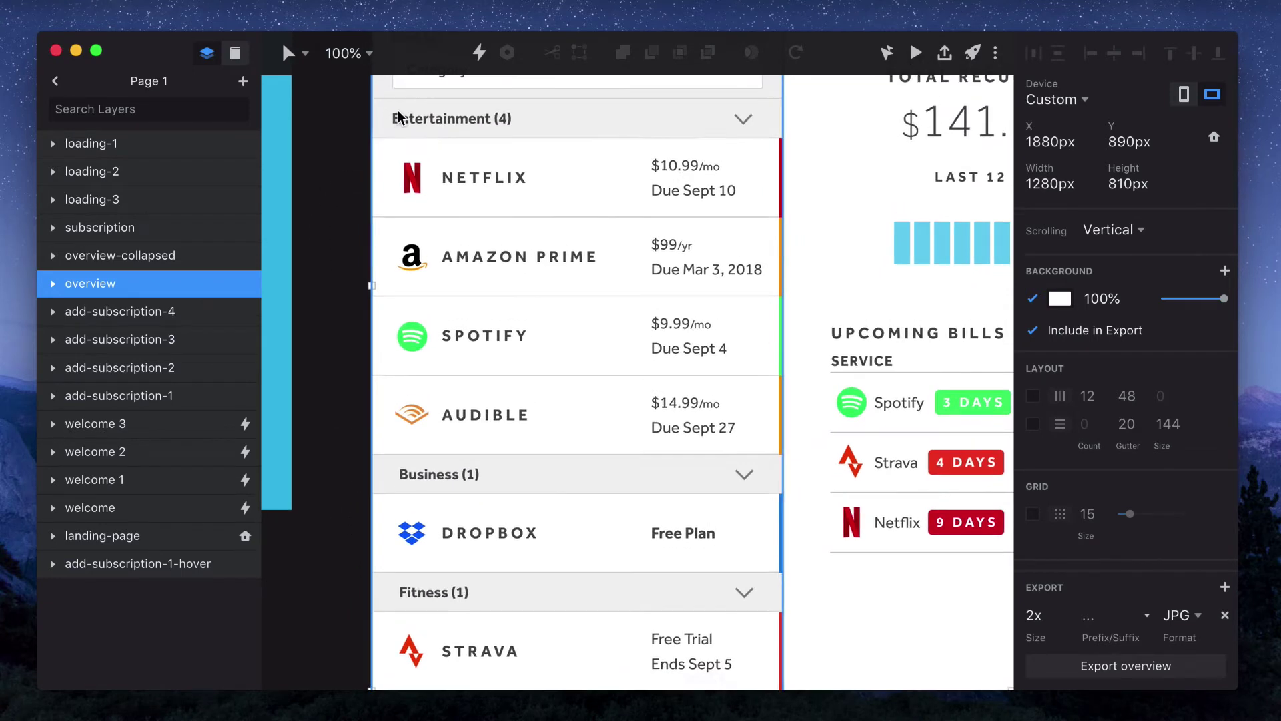
scroll(399, 118, up, 8)
scroll(399, 117, right, 3)
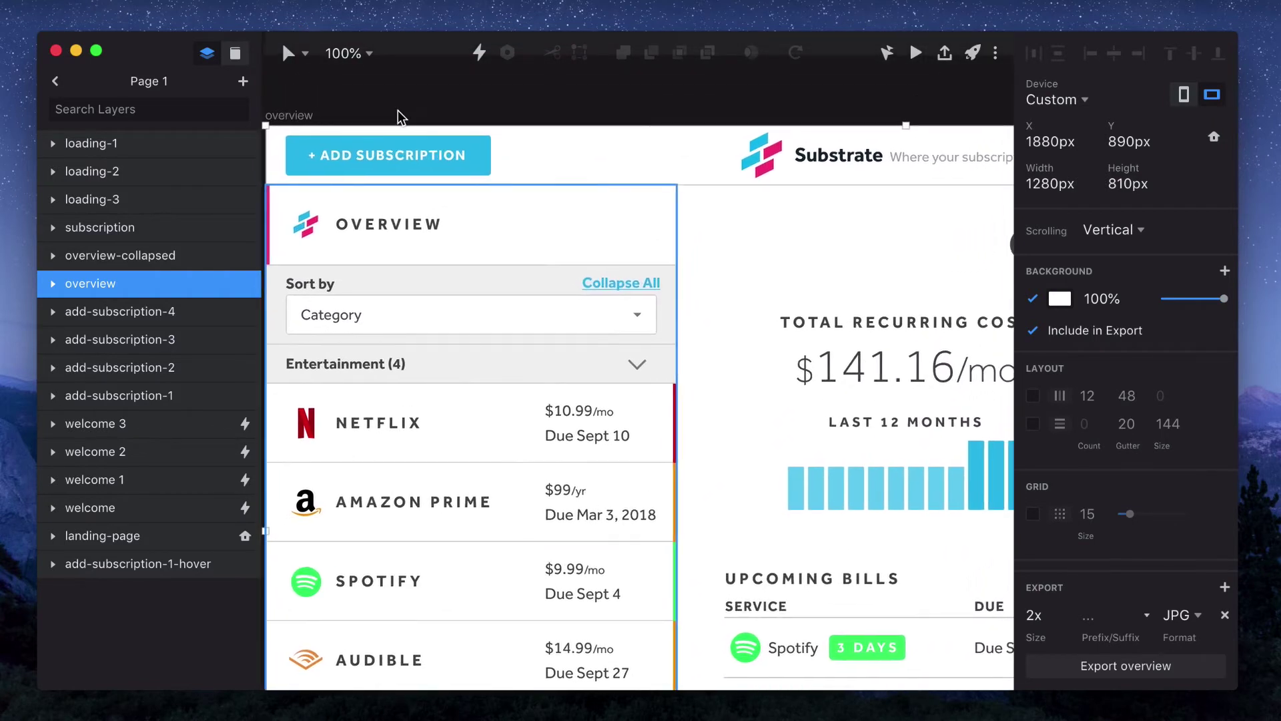
scroll(399, 118, down, 1)
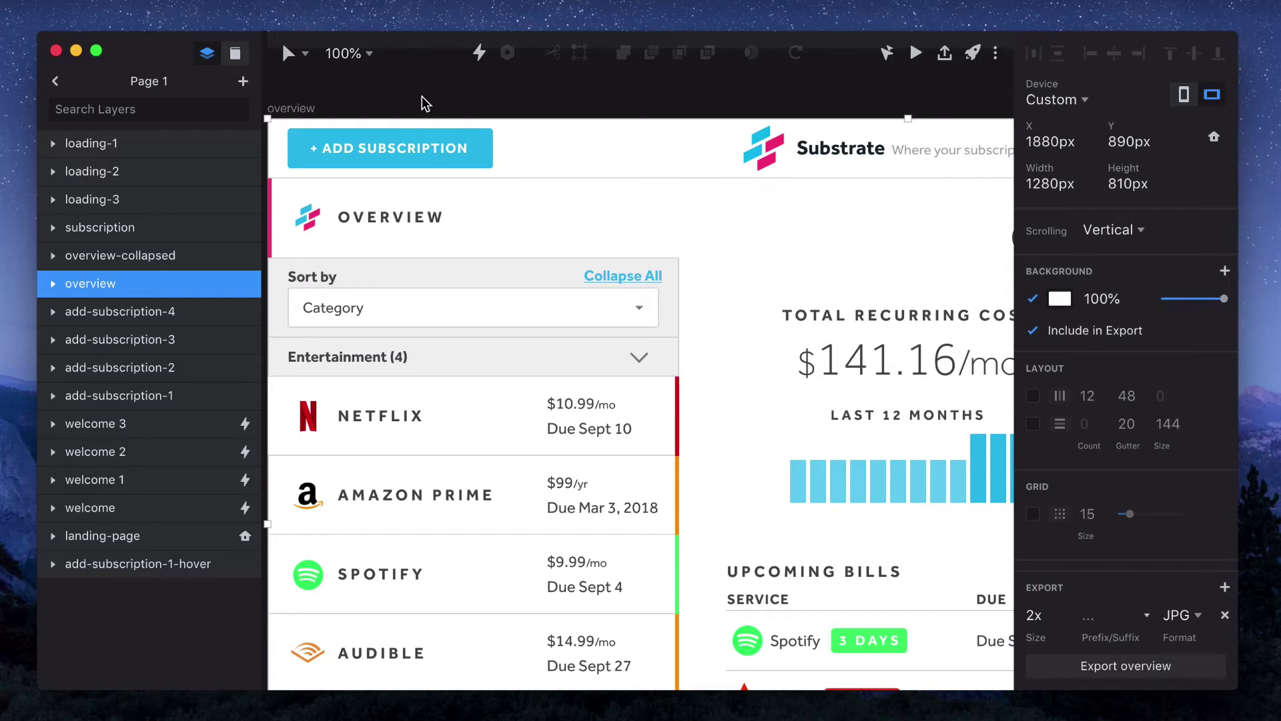
Duplicate the overview artboard below, move Audible behind Spotify and collapse the Entertainment rows.
key(super+minus)
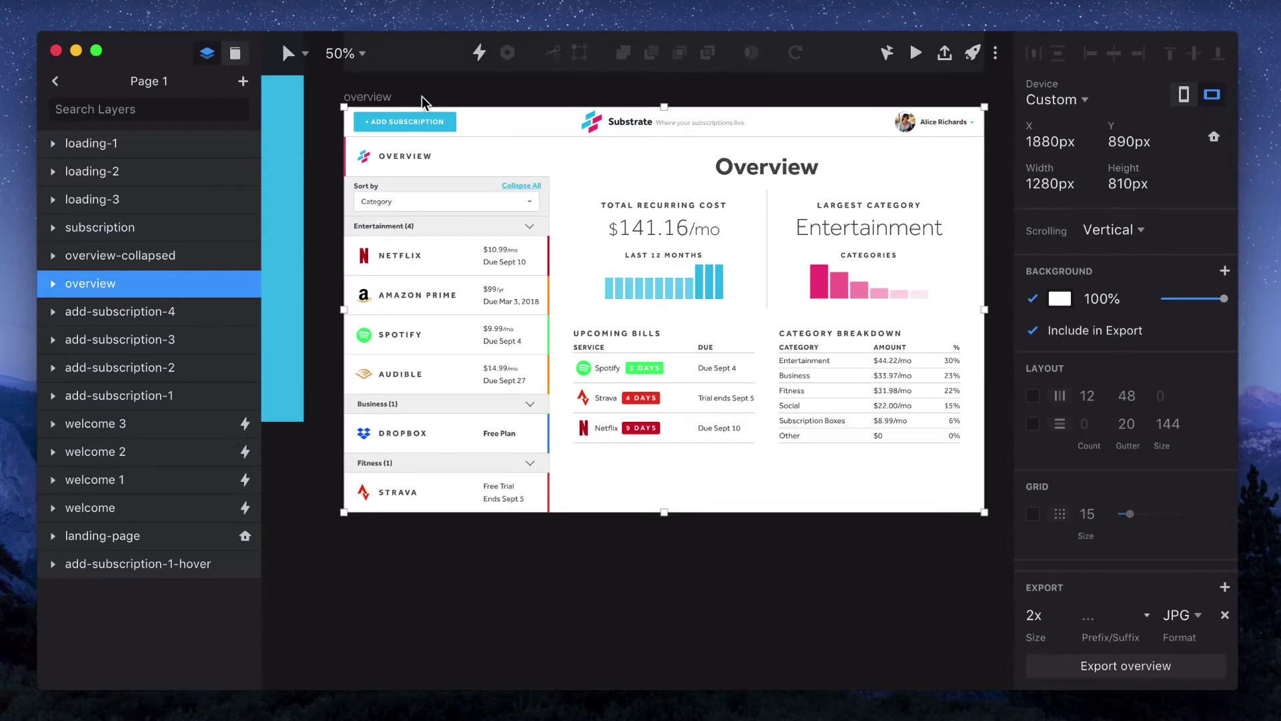
drag(373, 100, 403, 527)
scroll(405, 544, down, 3)
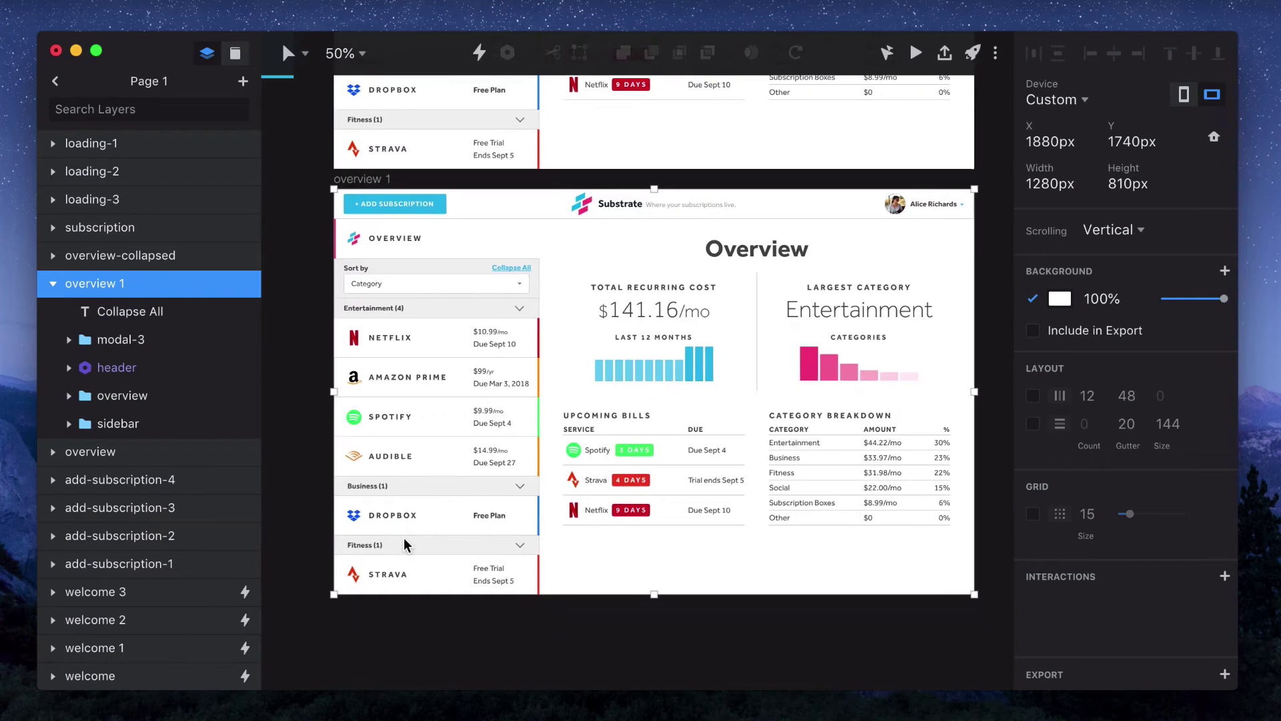
click(391, 454)
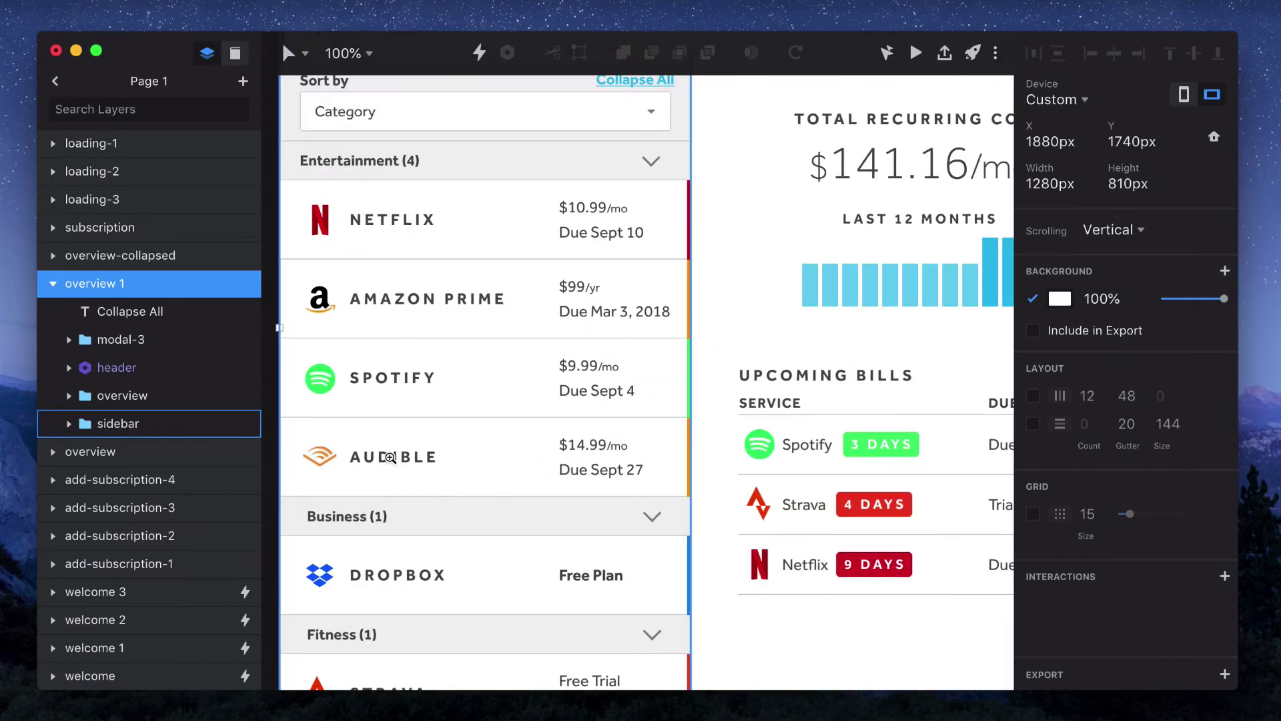
click(434, 451)
drag(434, 452, 429, 134)
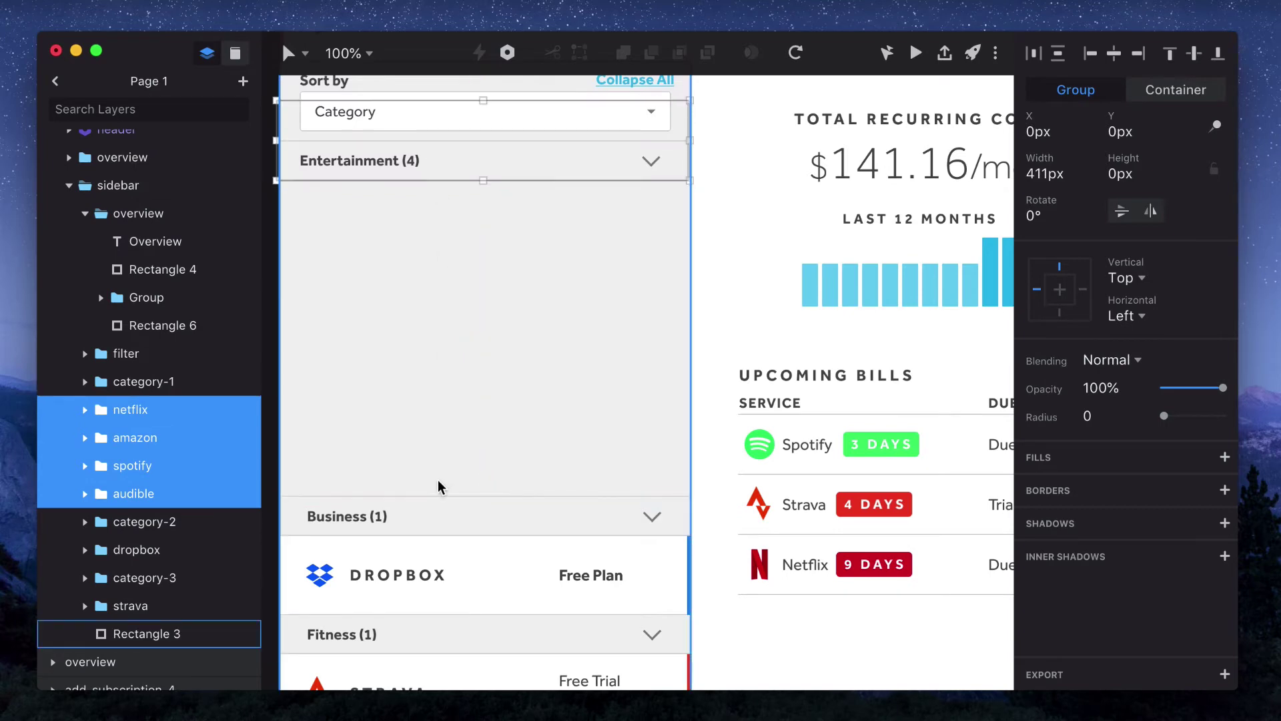
drag(449, 571, 489, 482)
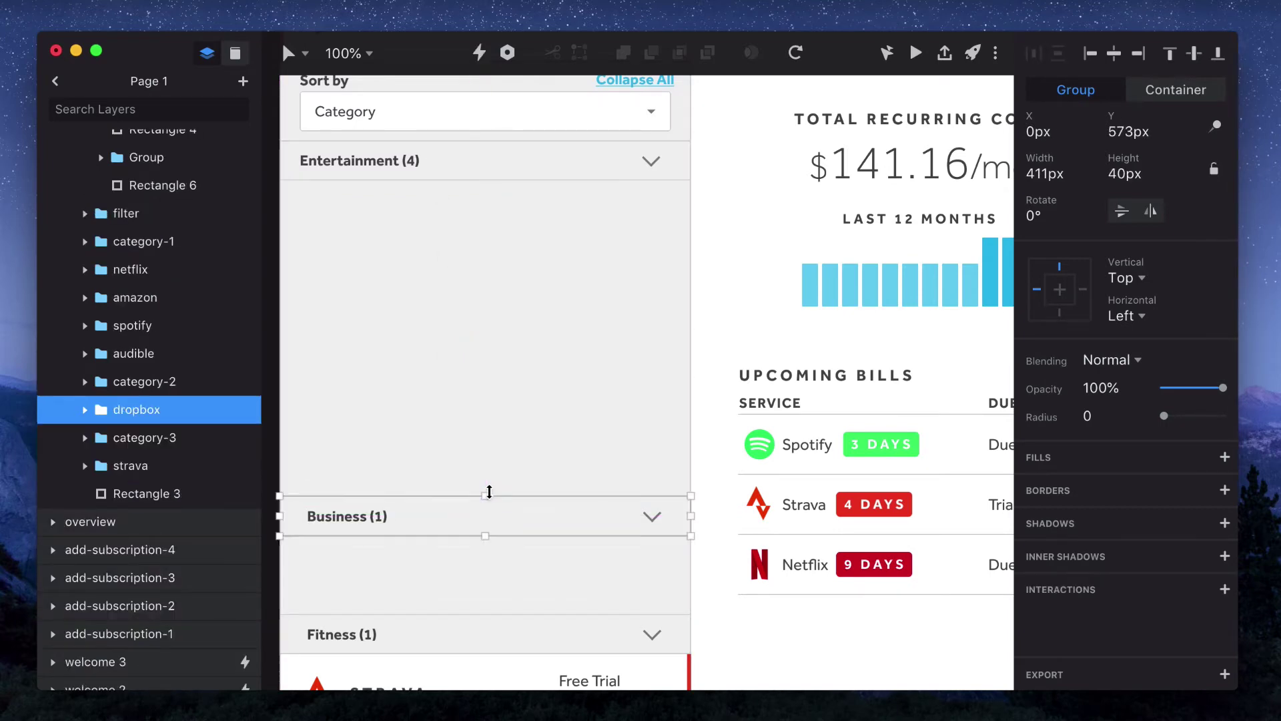
Tuck Strava under the Fitness header and move the Business and Fitness headers under Entertainment.
click(443, 678)
drag(444, 678, 478, 557)
shift+click(486, 640)
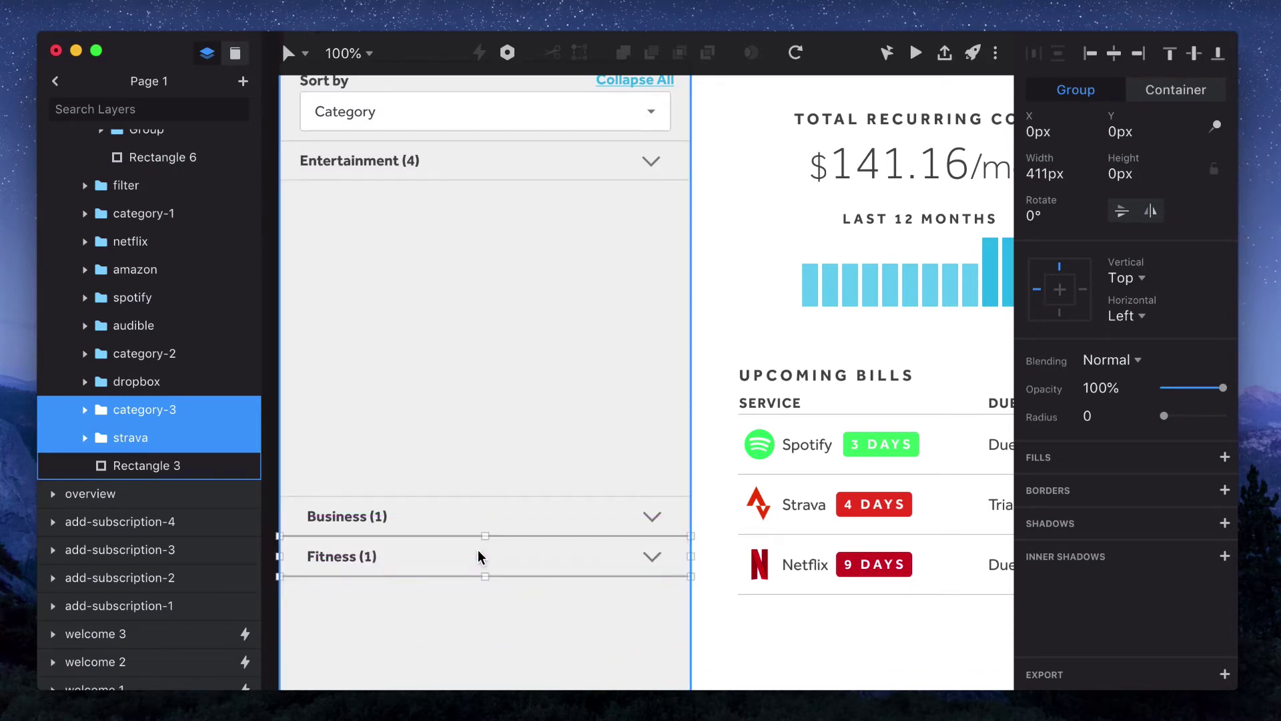
shift+click(449, 518)
scroll(172, 401, up, 1)
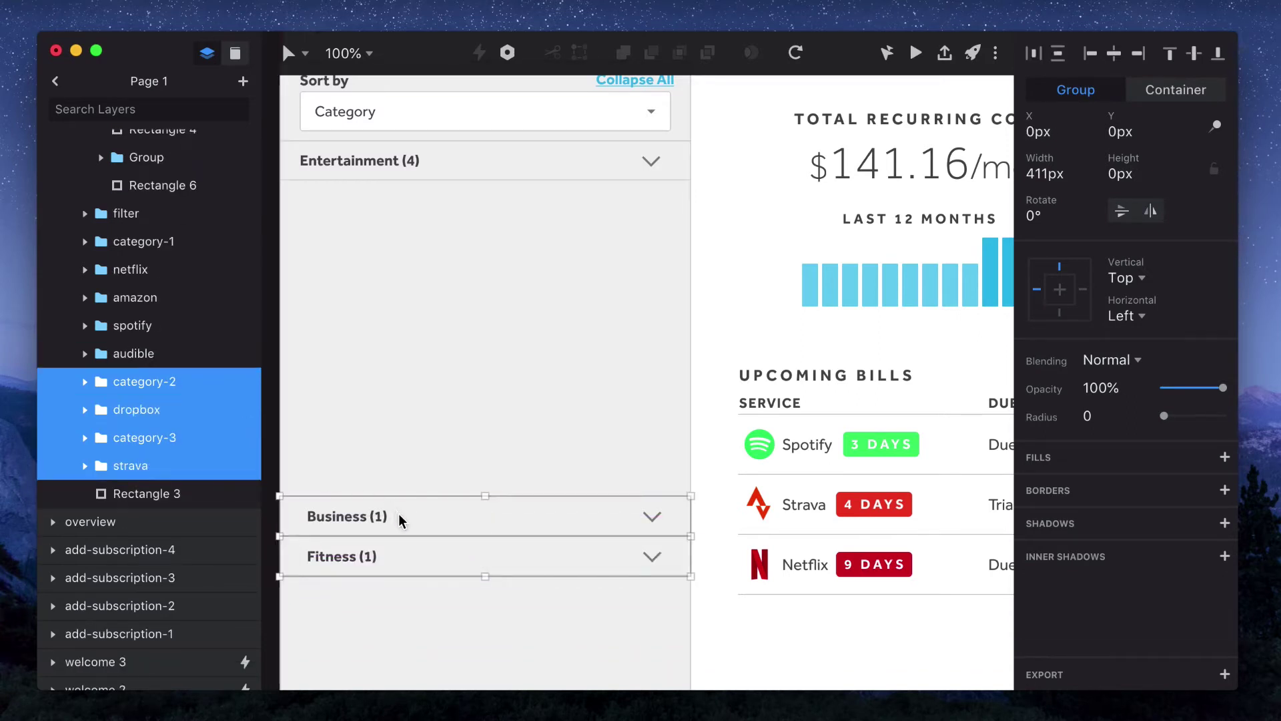
drag(400, 518, 399, 209)
scroll(398, 209, up, 3)
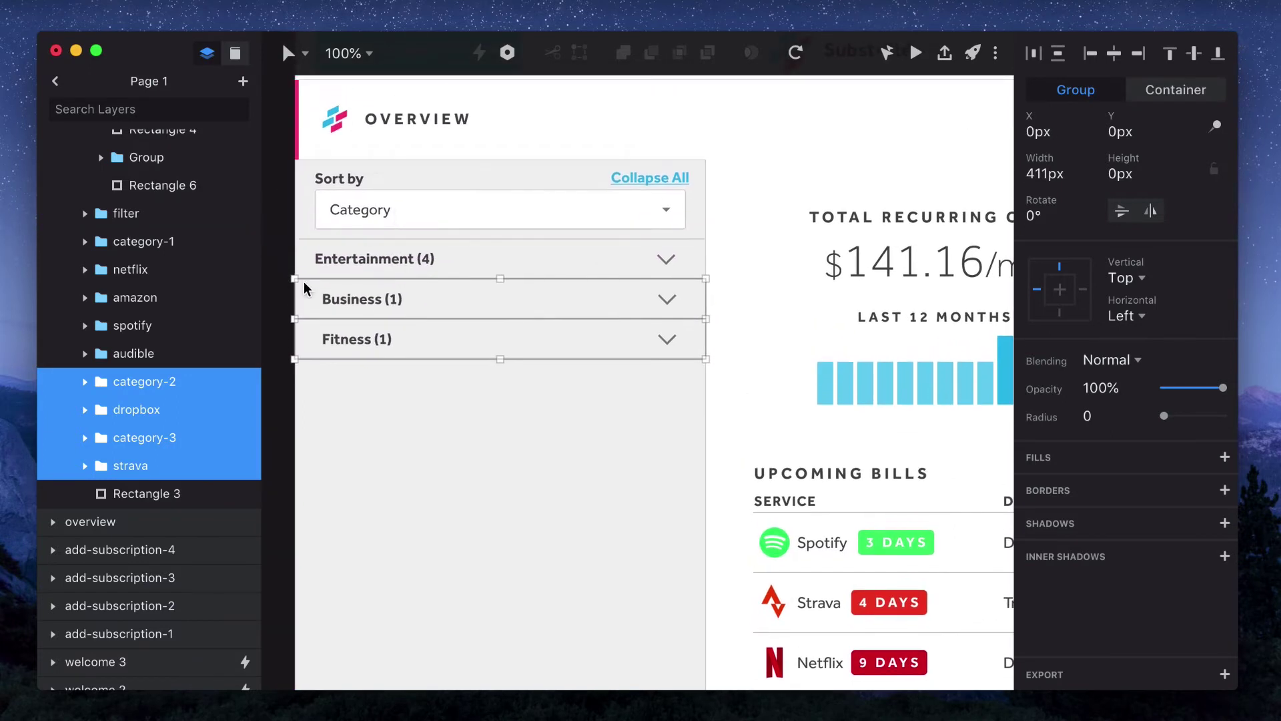
Rotate the Entertainment and Business header chevrons to 135°.
click(664, 261)
double_click(664, 261)
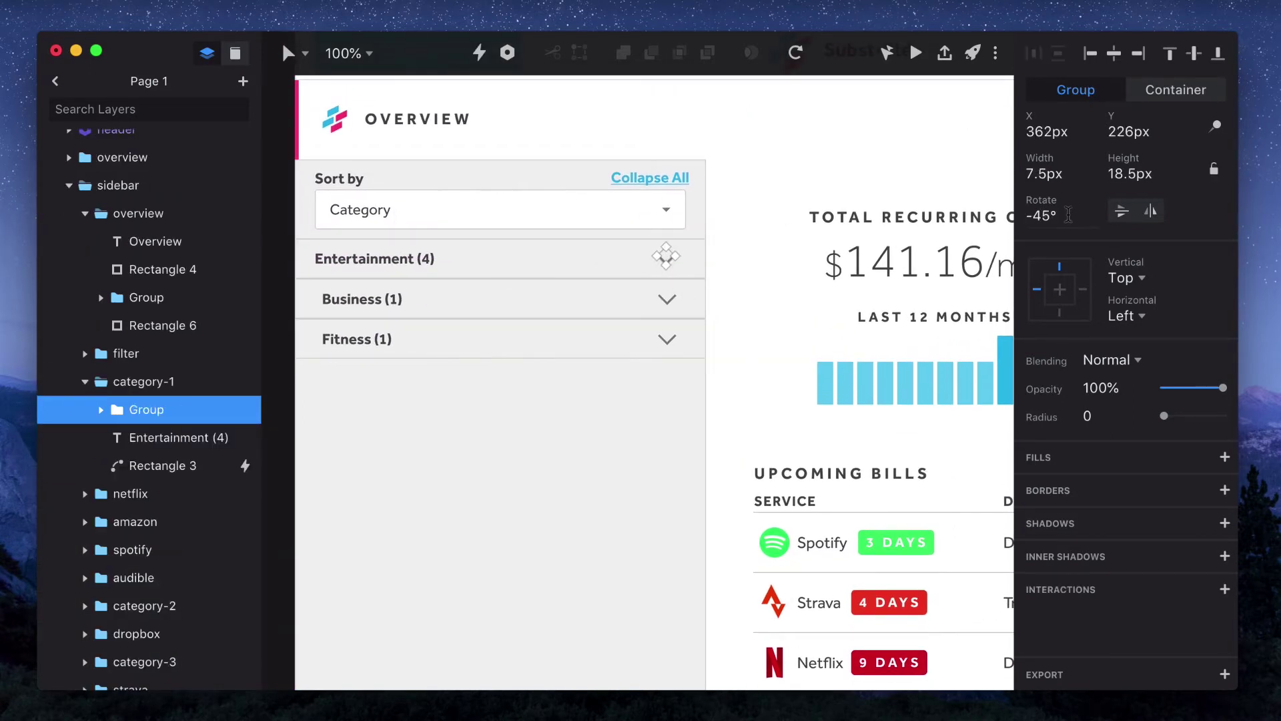
text(135)
key(Return)
click(666, 296)
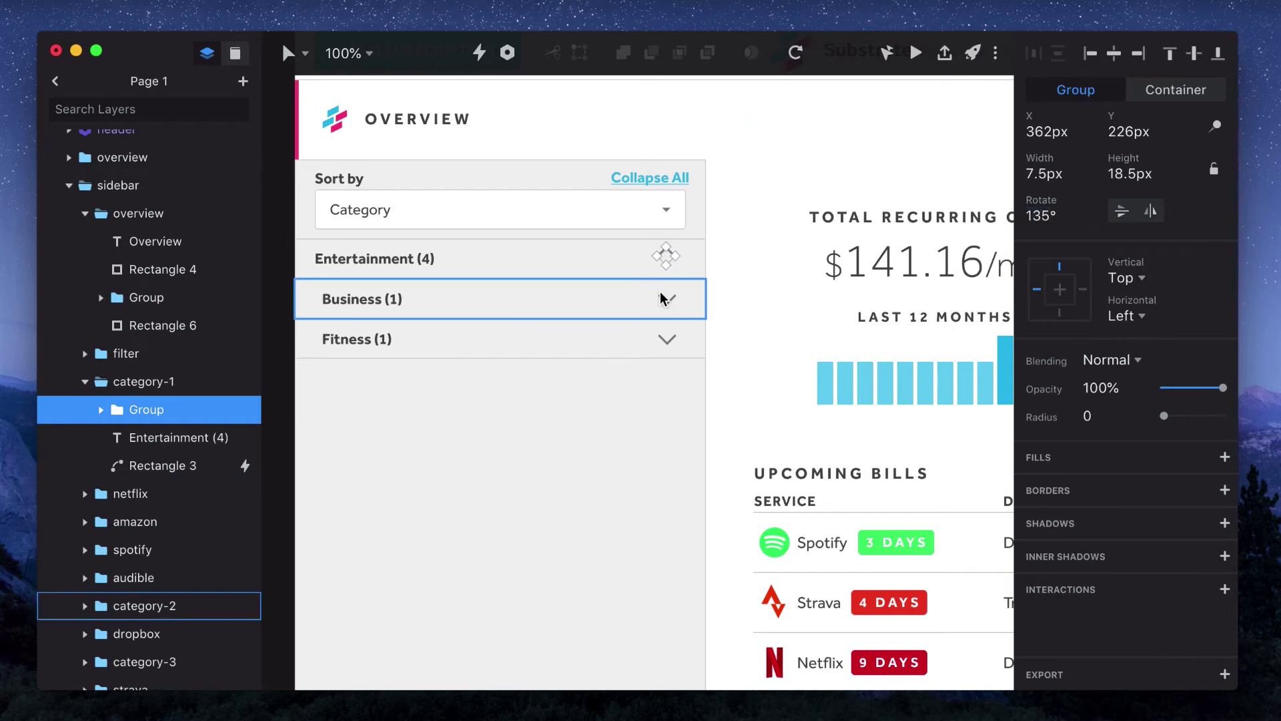
double_click(668, 301)
click(1055, 221)
text(1)
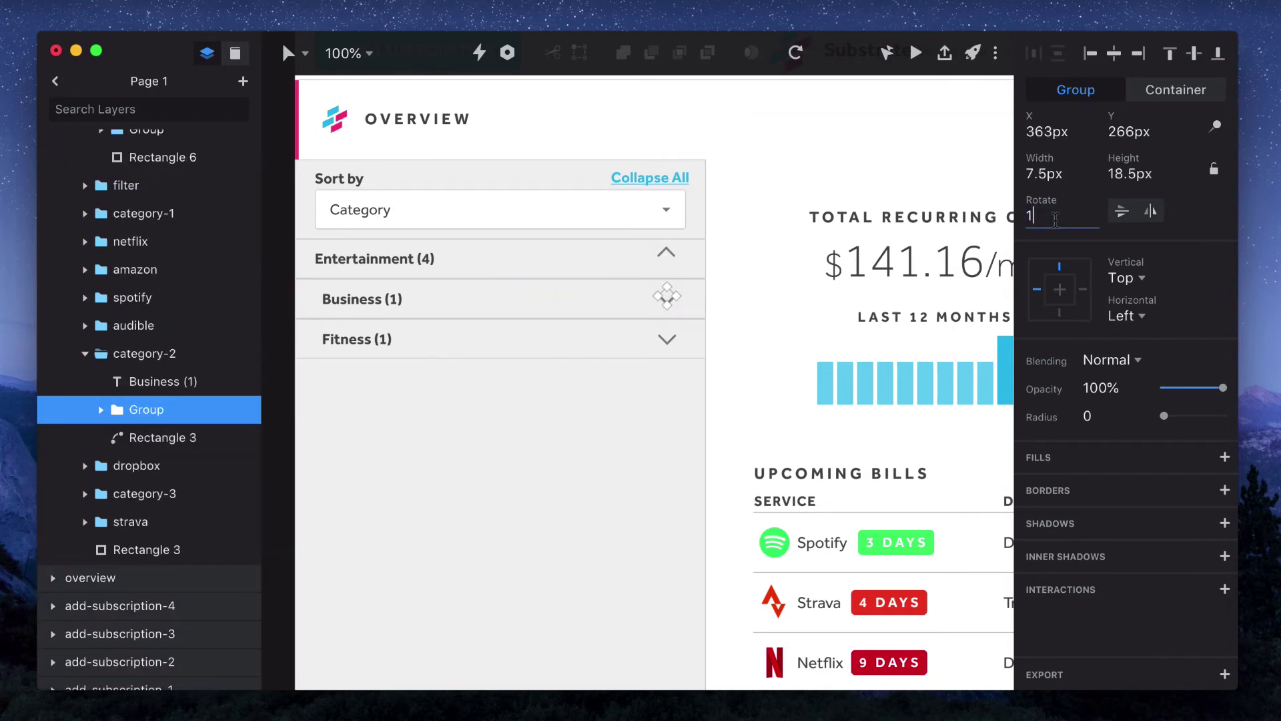
text(35)
key(Return)
Rotate the Fitness chevron to -135°, then check the Business and Entertainment chevron rotations.
double_click(667, 339)
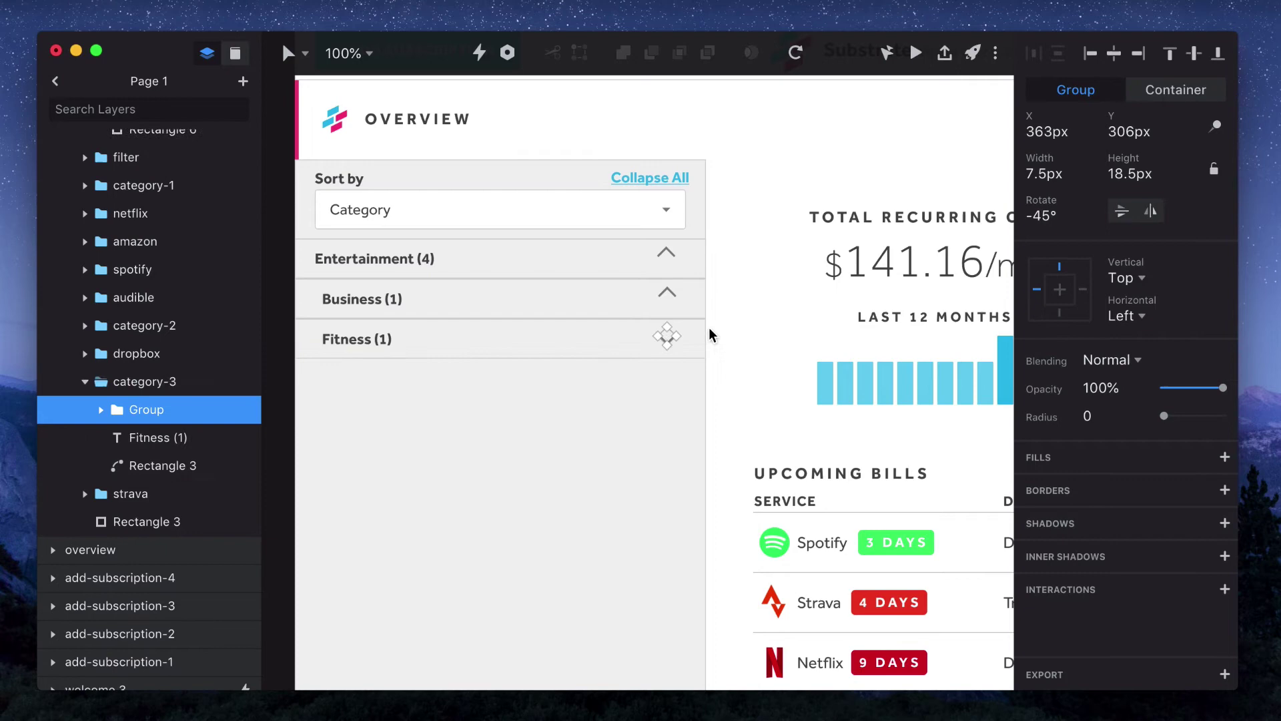
click(1068, 220)
text(-135)
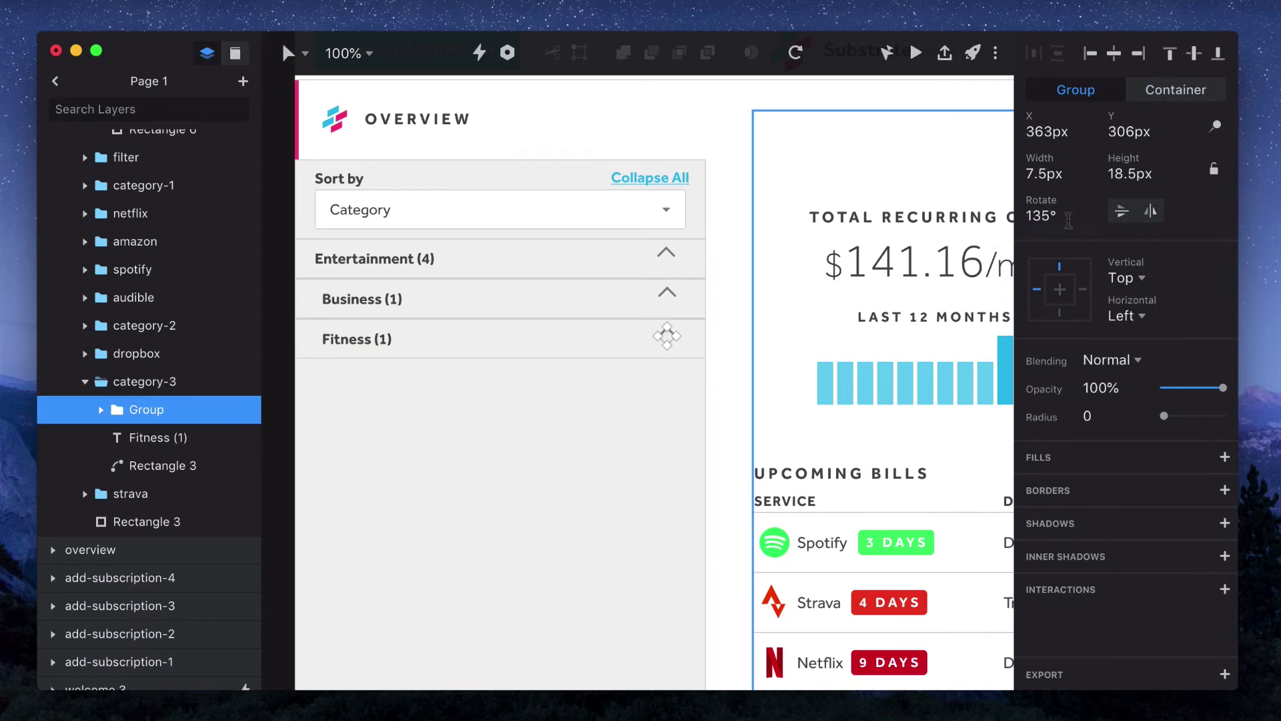
scroll(1069, 221, down, 3)
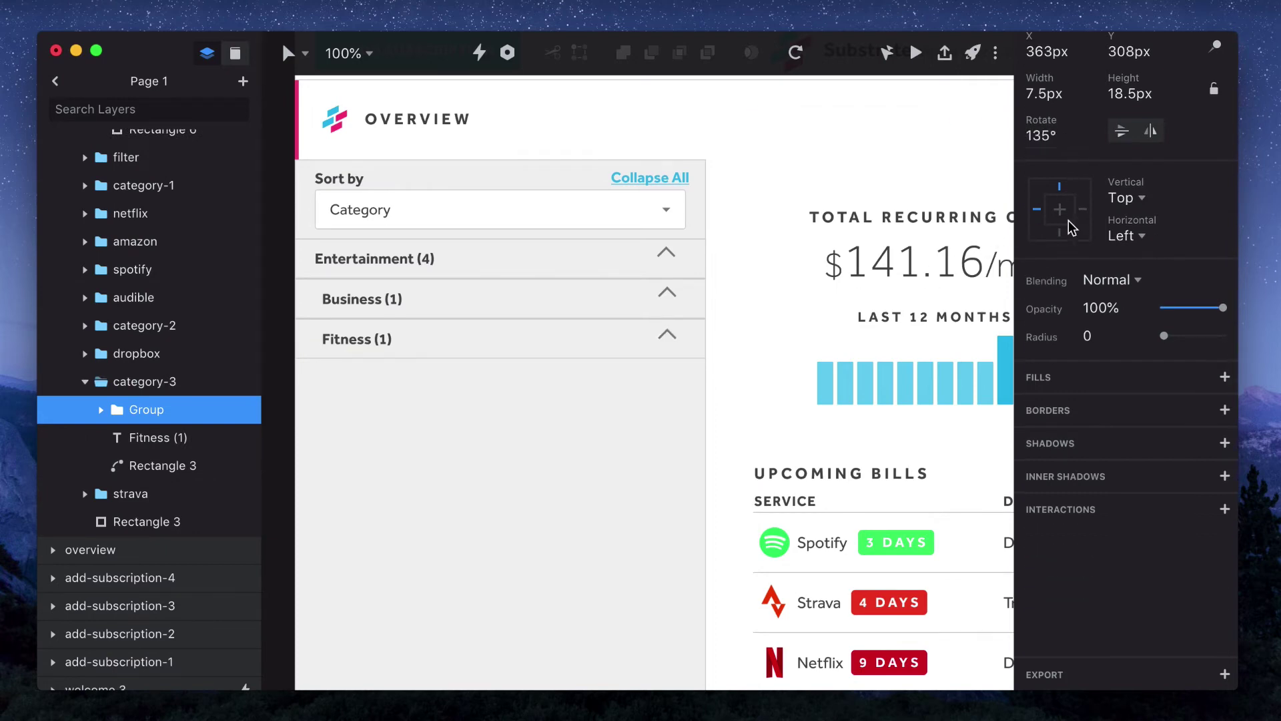
click(666, 297)
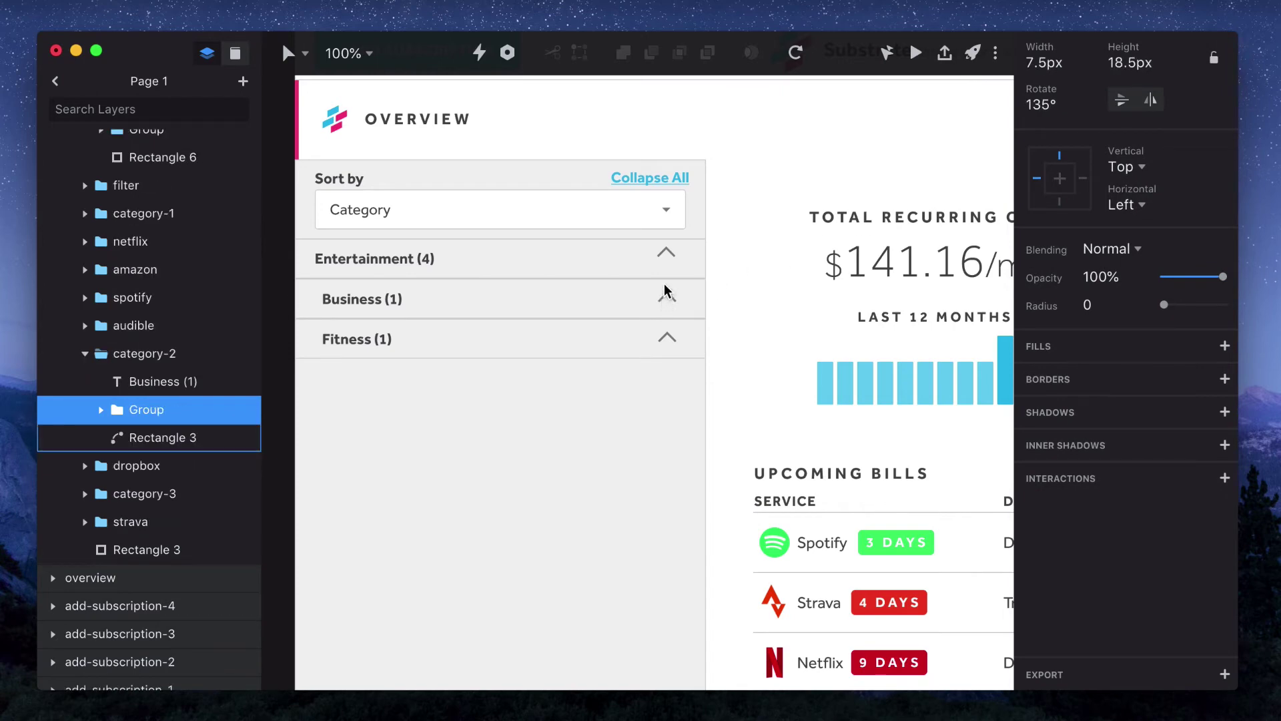
click(668, 257)
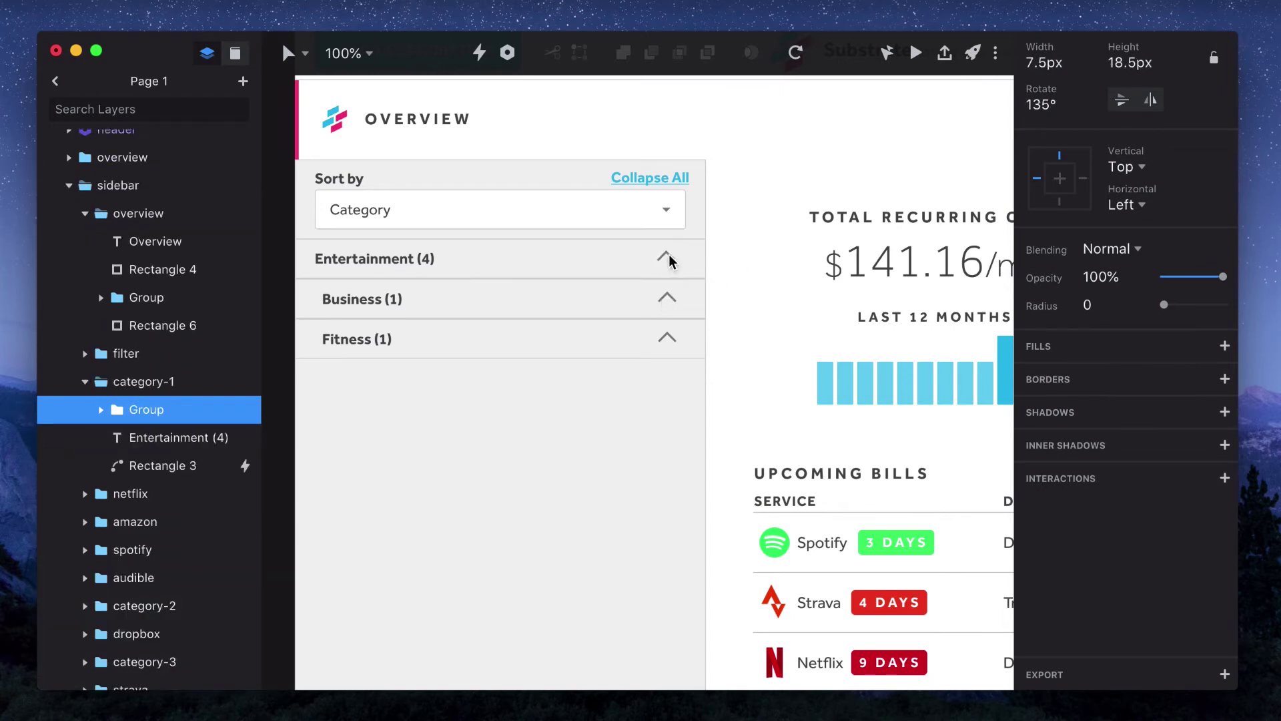
Link the Collapse All text to overview 1 with a 0.7s Motion transition and open its timeline.
scroll(671, 260, up, 15)
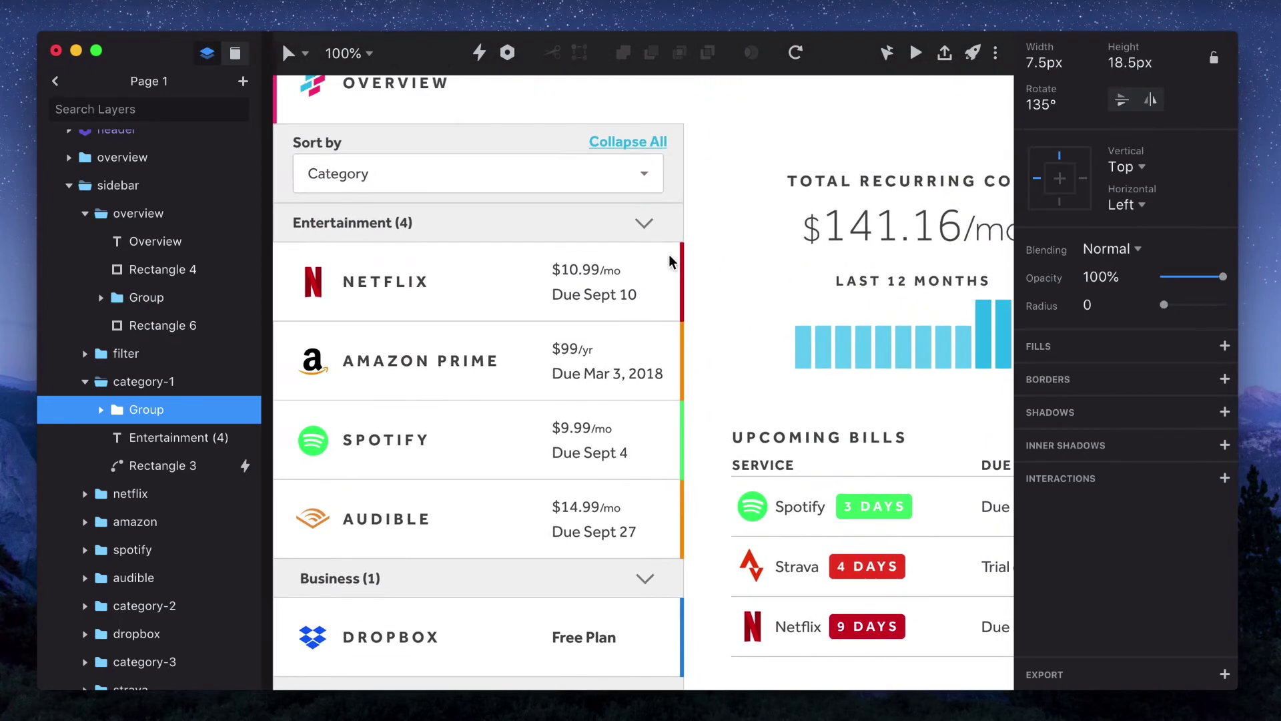
scroll(670, 261, up, 4)
click(624, 201)
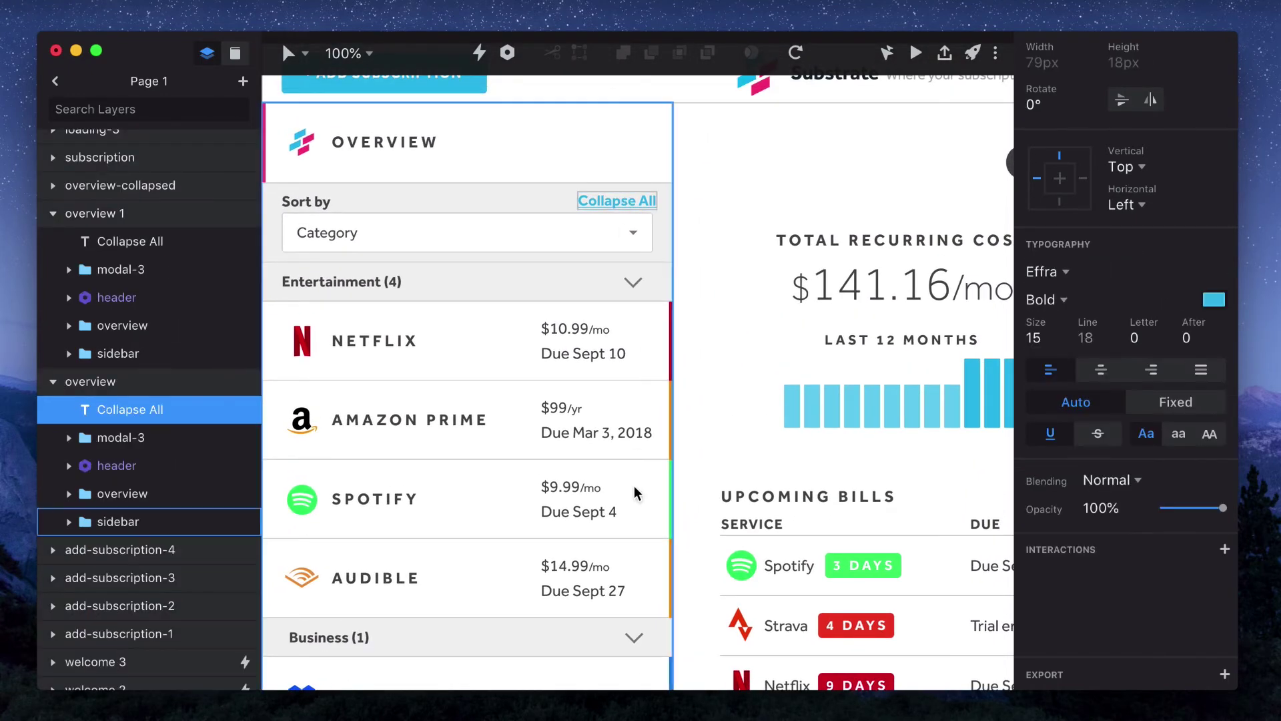
scroll(635, 492, down, 15)
key(c)
click(563, 459)
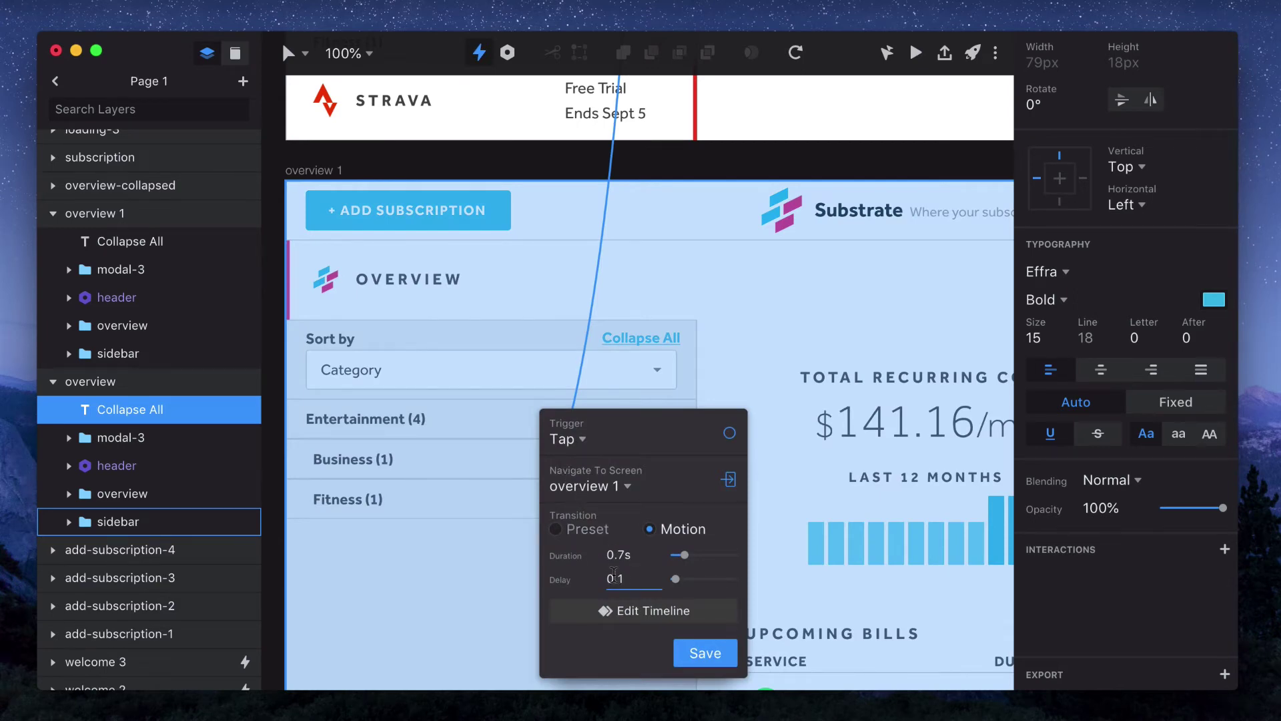
click(635, 611)
scroll(580, 319, down, 5)
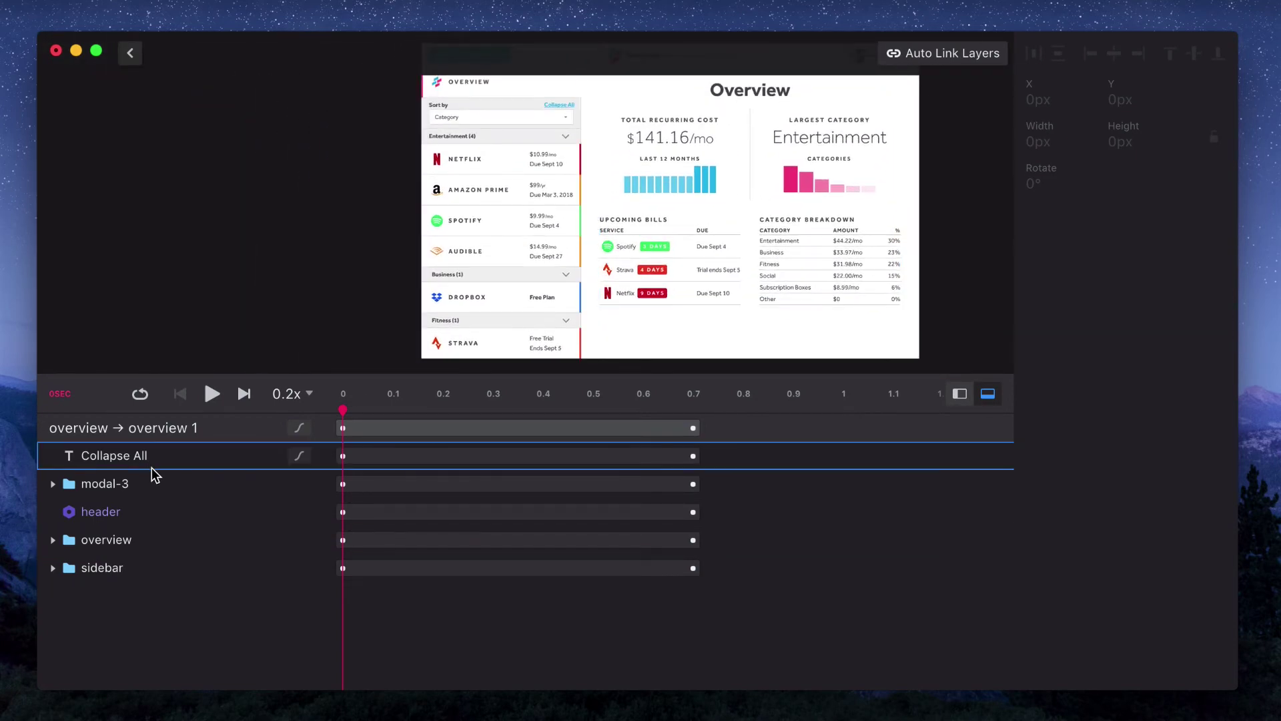
Replay the collapse transition with playback speed set to 1x.
click(211, 393)
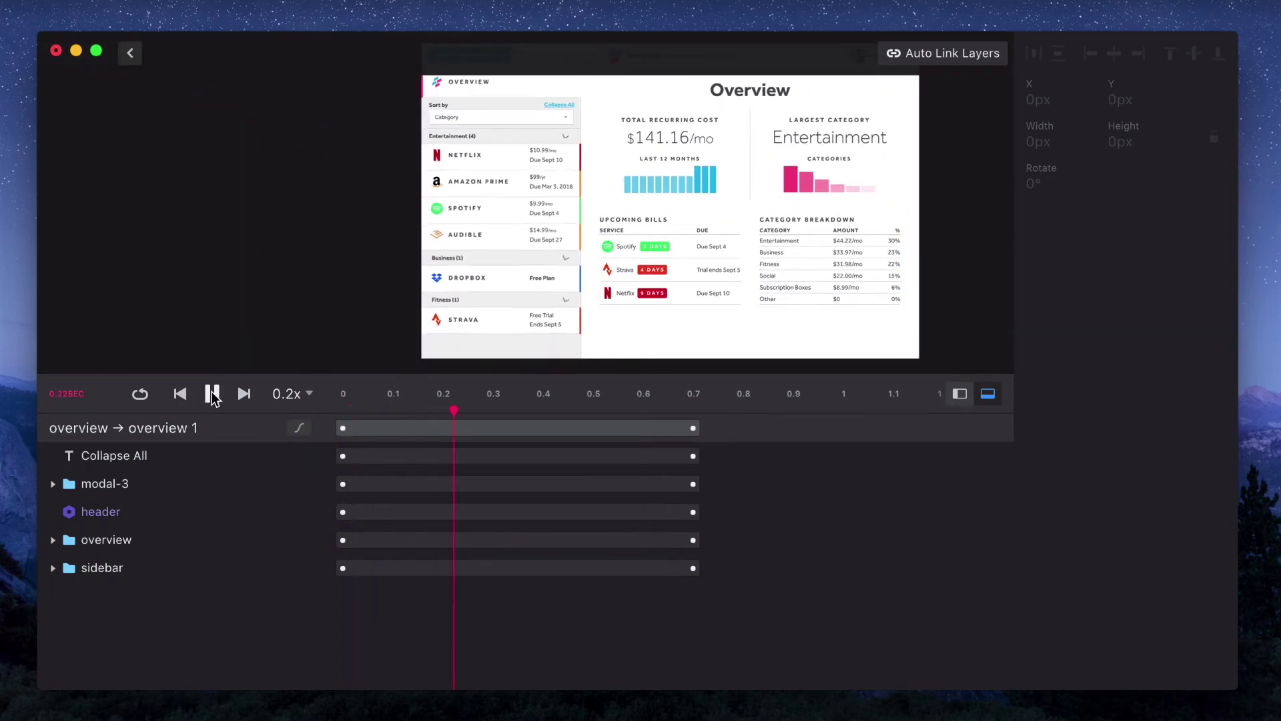
click(292, 395)
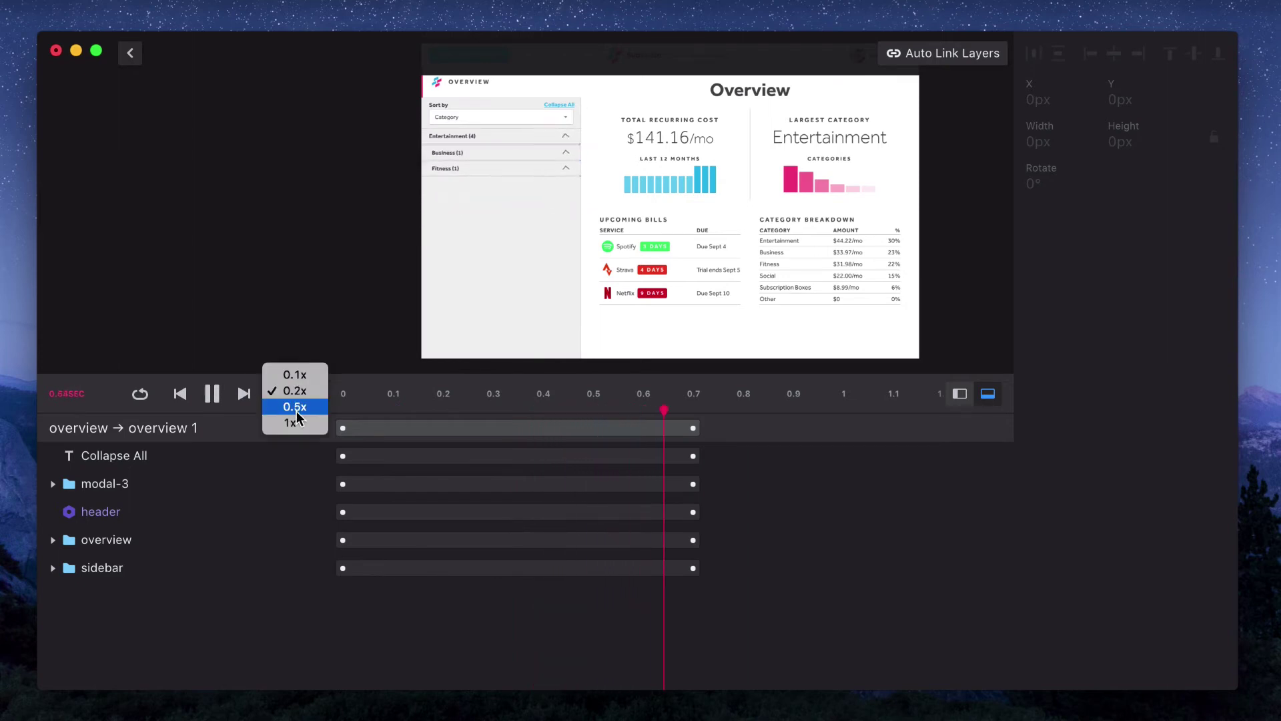
click(291, 423)
click(214, 394)
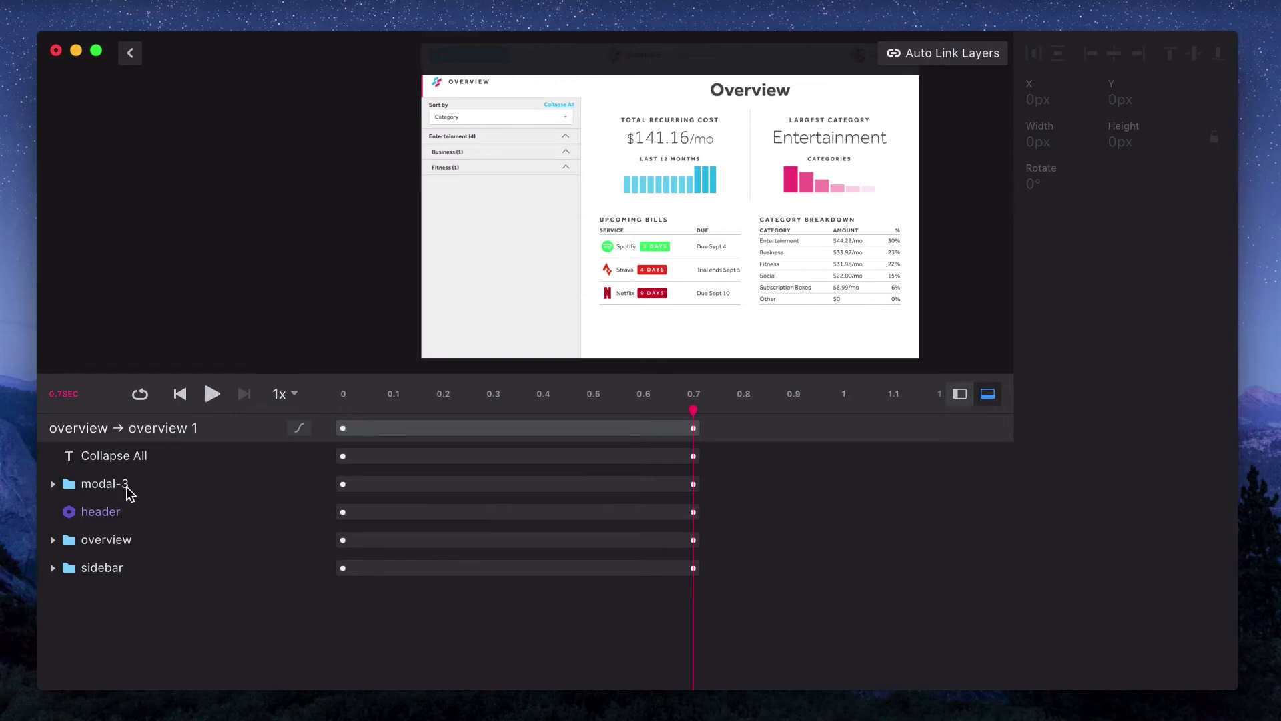
Expand the sidebar's tracks in the timeline to inspect them.
click(52, 568)
scroll(60, 594, down, 10)
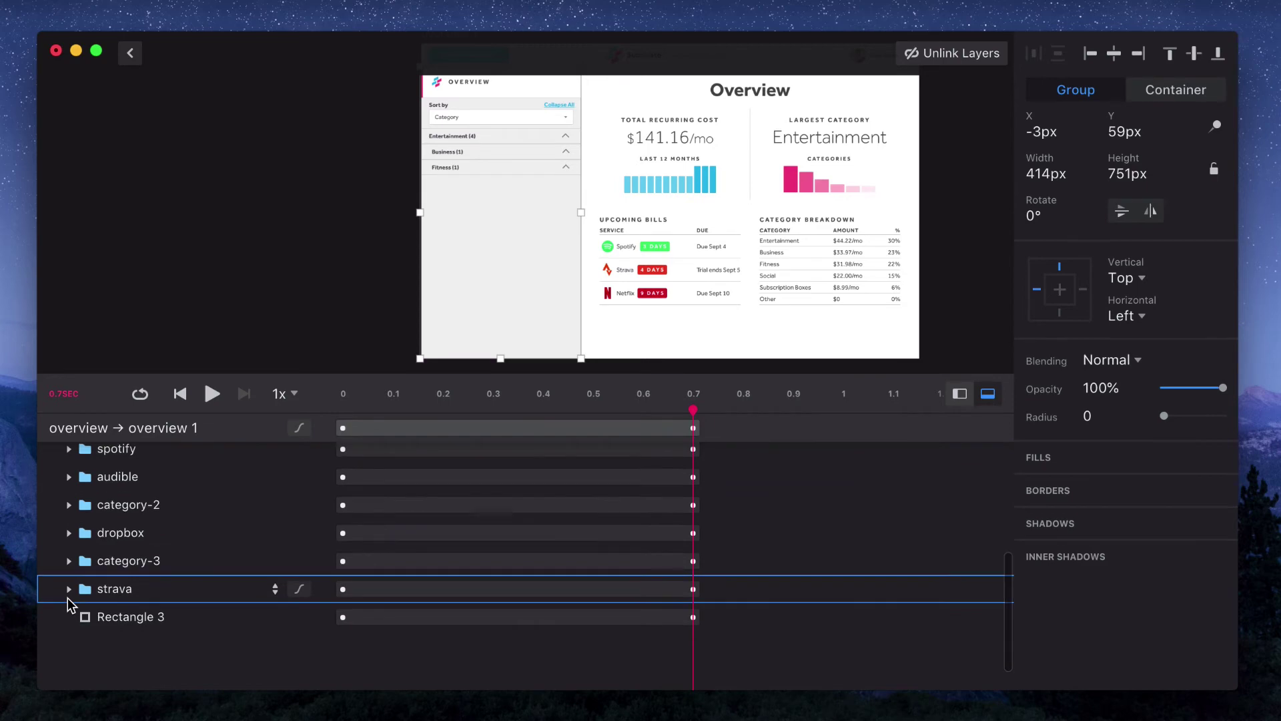
scroll(66, 598, up, 3)
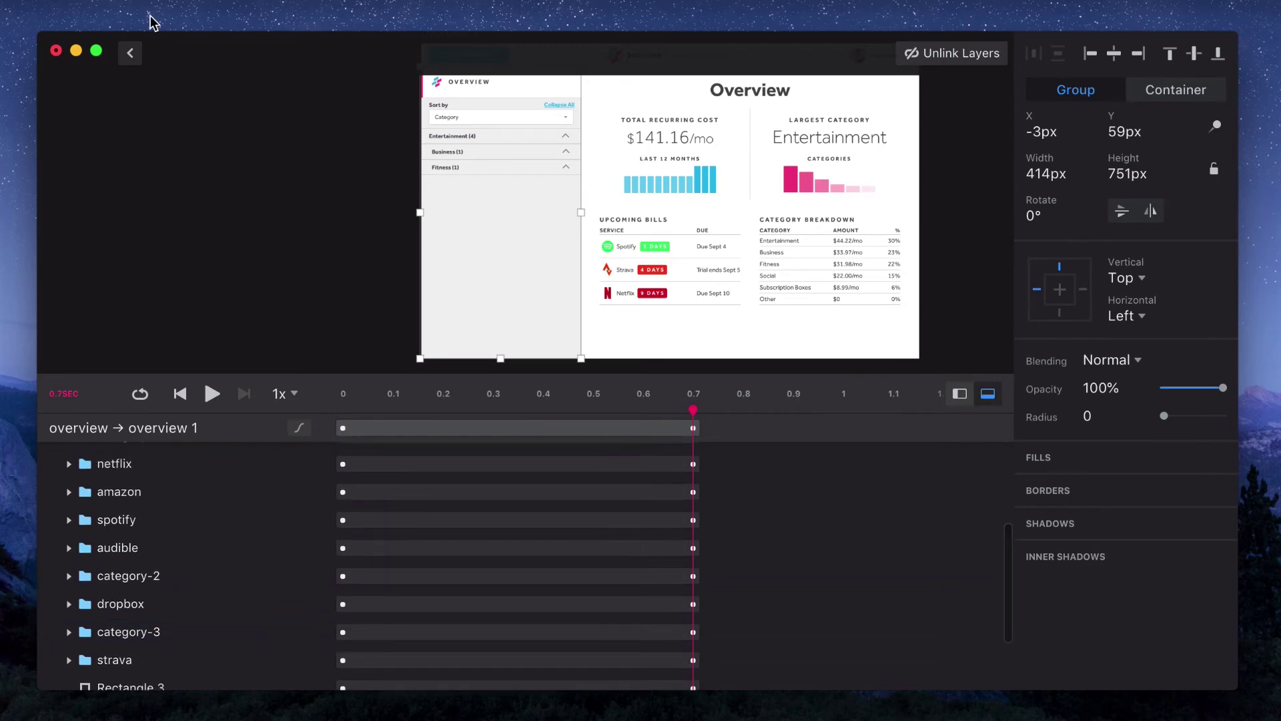
On the first artboard, group the Fitness header and Strava row as 'bottom'.
scroll(532, 320, up, 6)
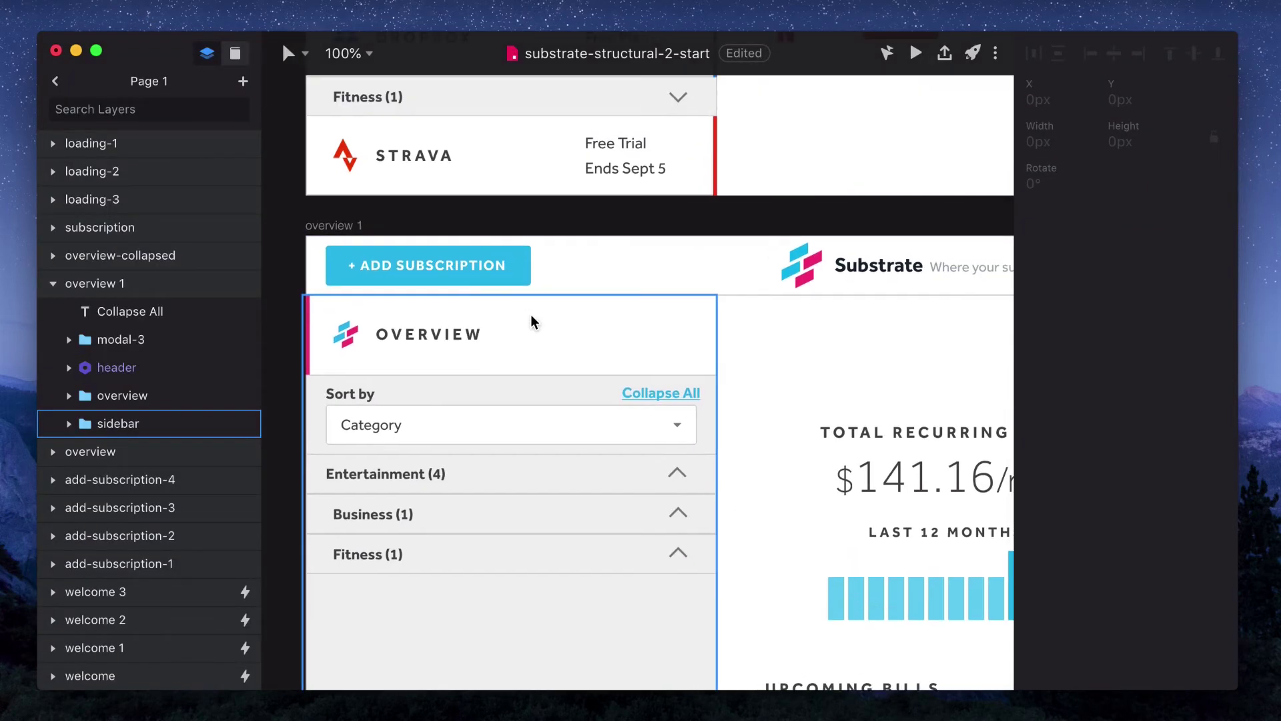
click(475, 481)
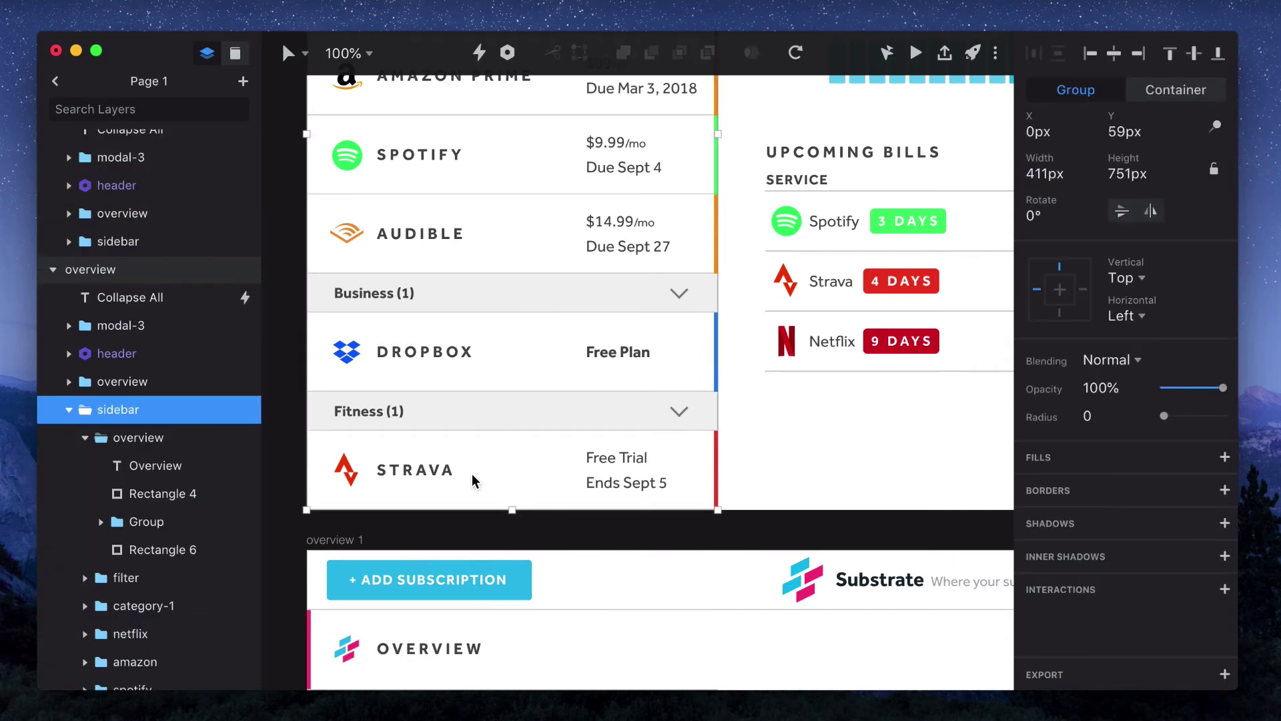
double_click(477, 480)
shift+click(510, 423)
key(super+g)
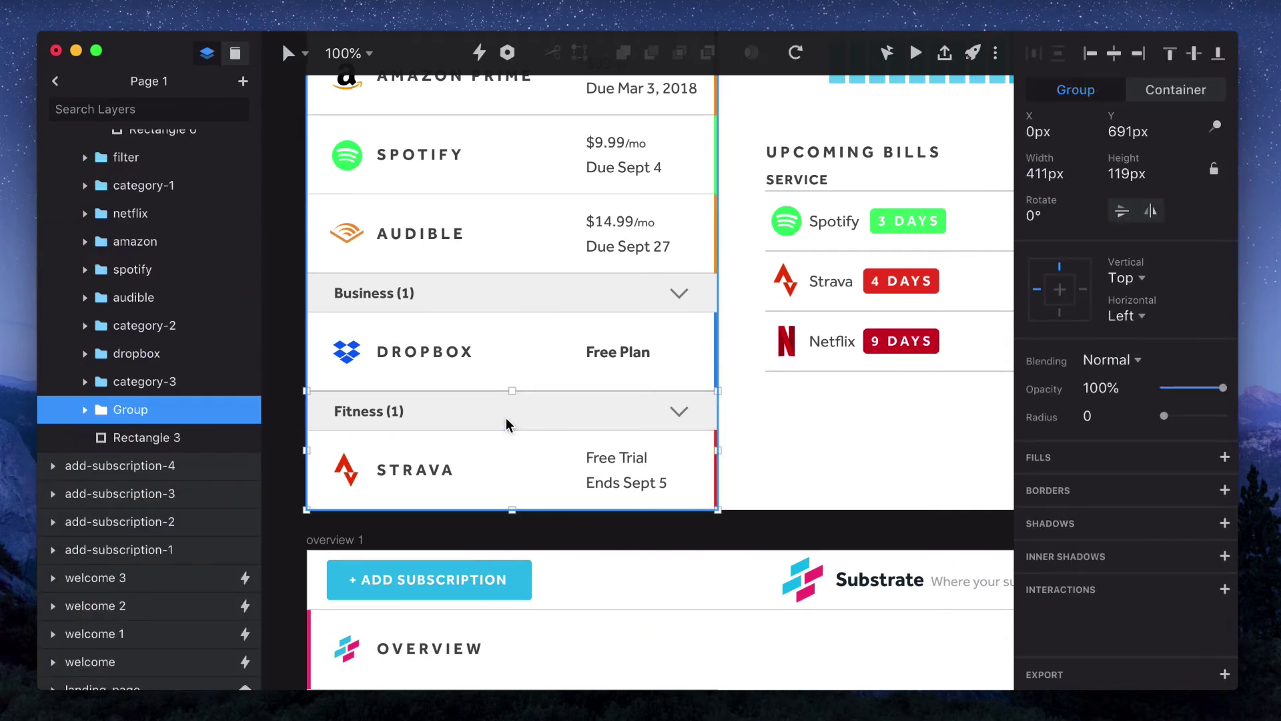
key(Escape)
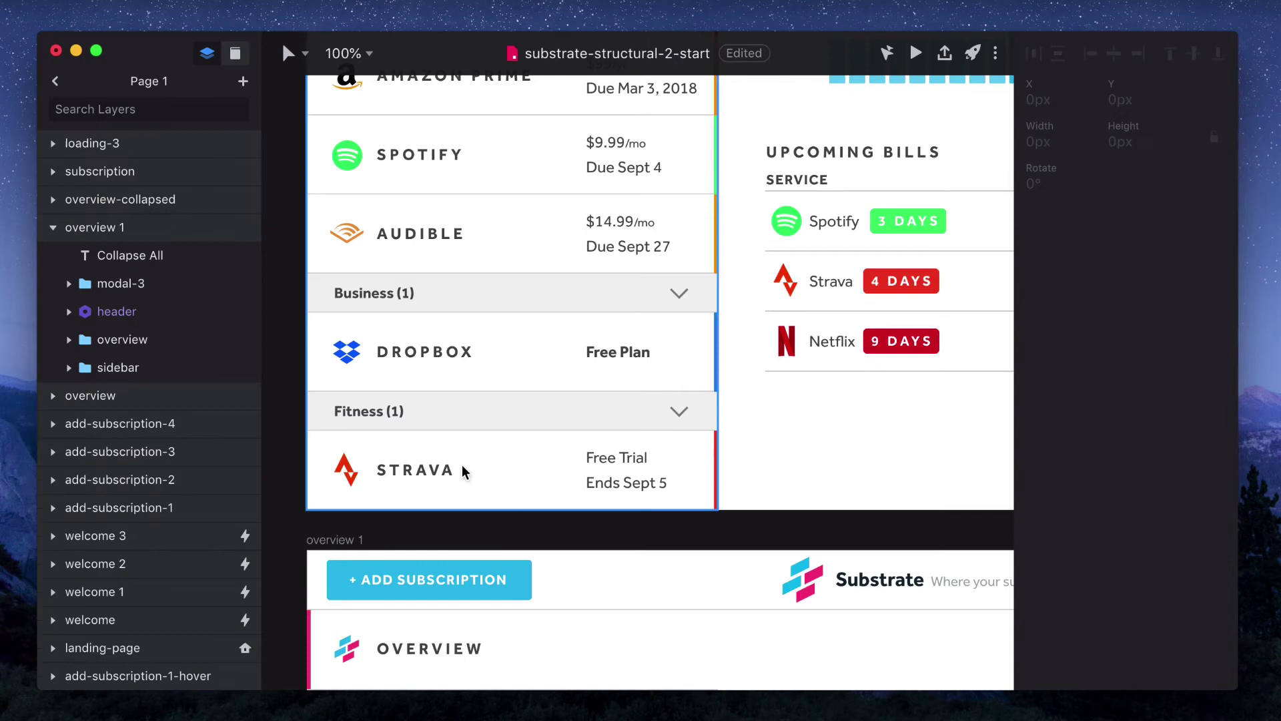
click(467, 471)
click(471, 465)
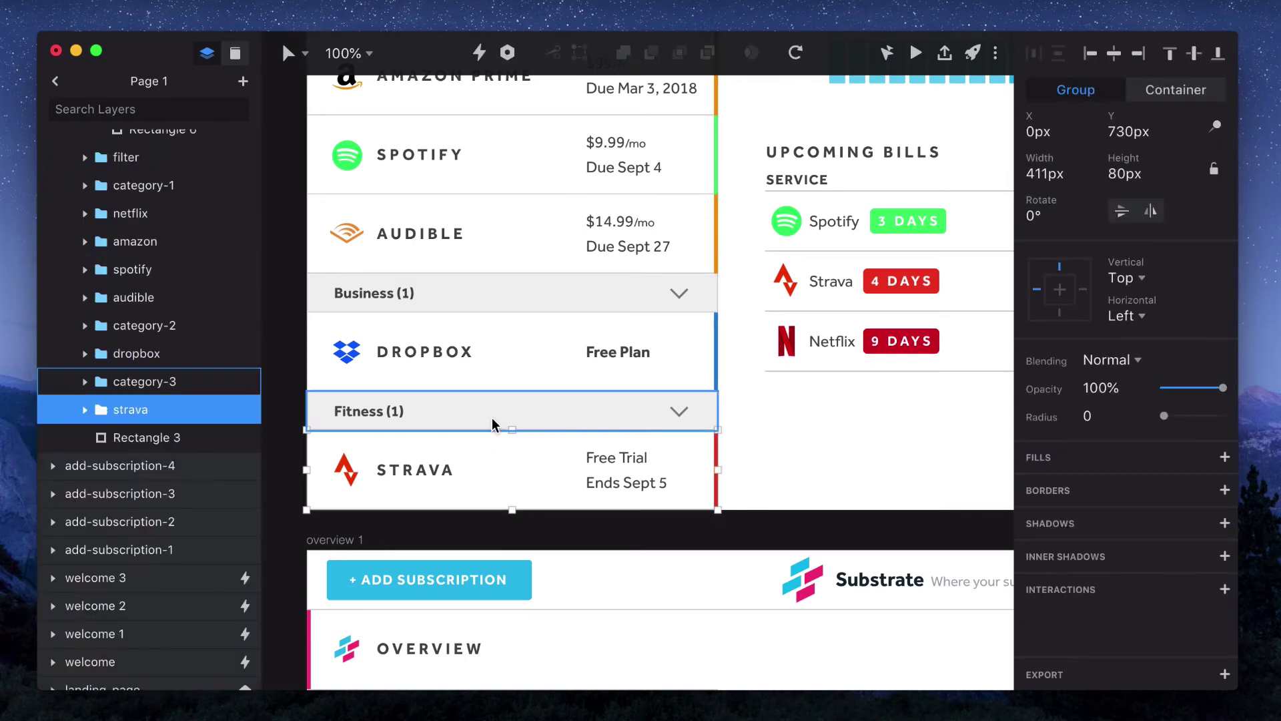
shift+click(499, 415)
key(super+g)
text(botto)
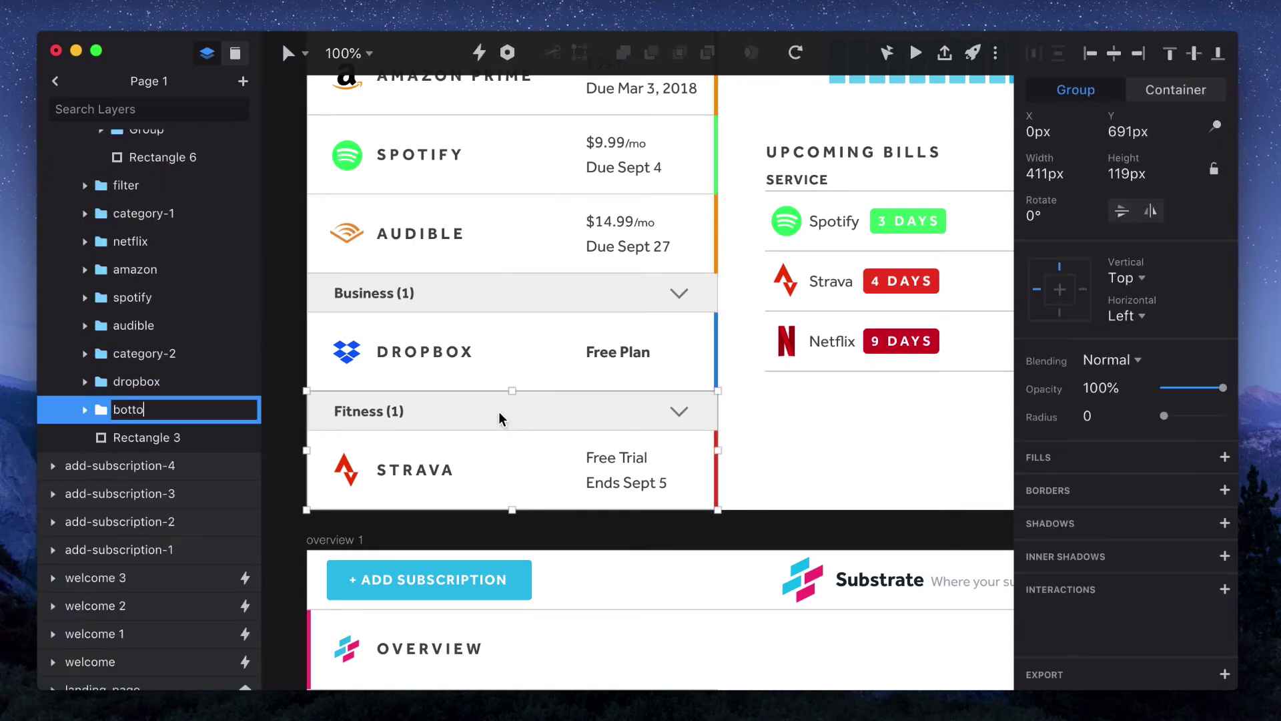
text(m)
key(Return)
Group the Business header and Dropbox row as 'middle'.
click(504, 380)
shift+click(527, 292)
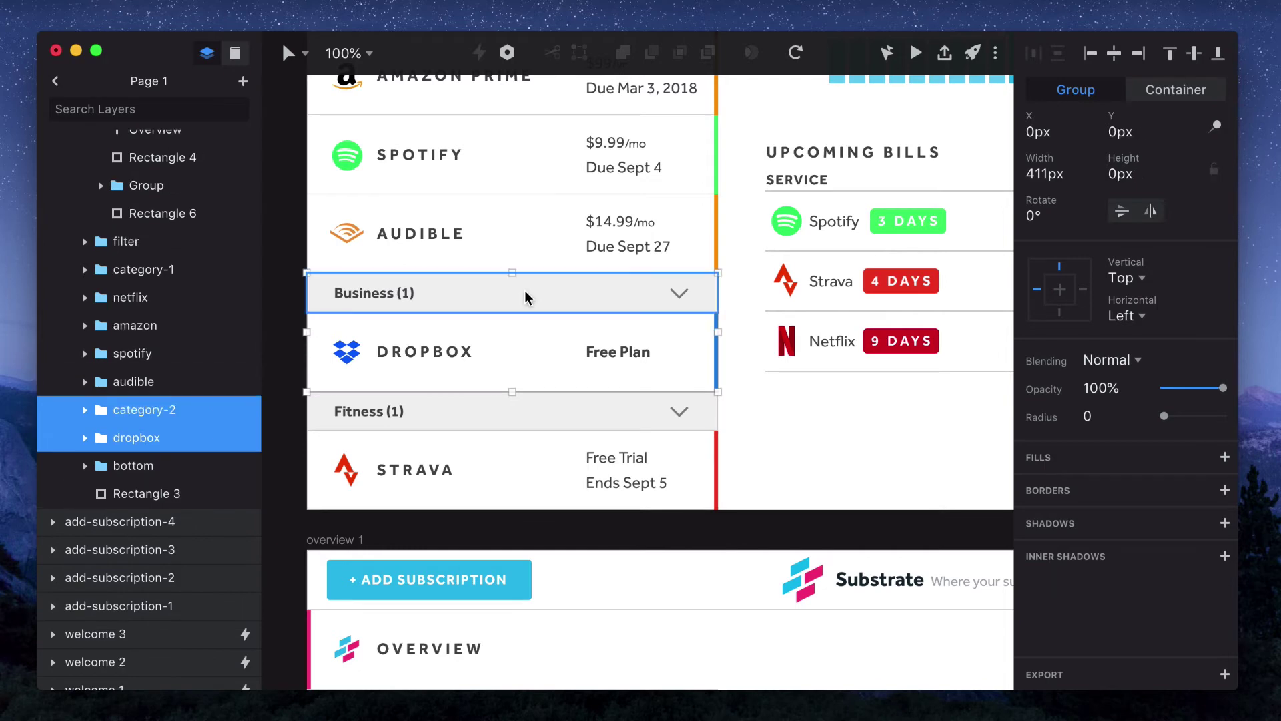
key(super+g)
text(middle)
key(Return)
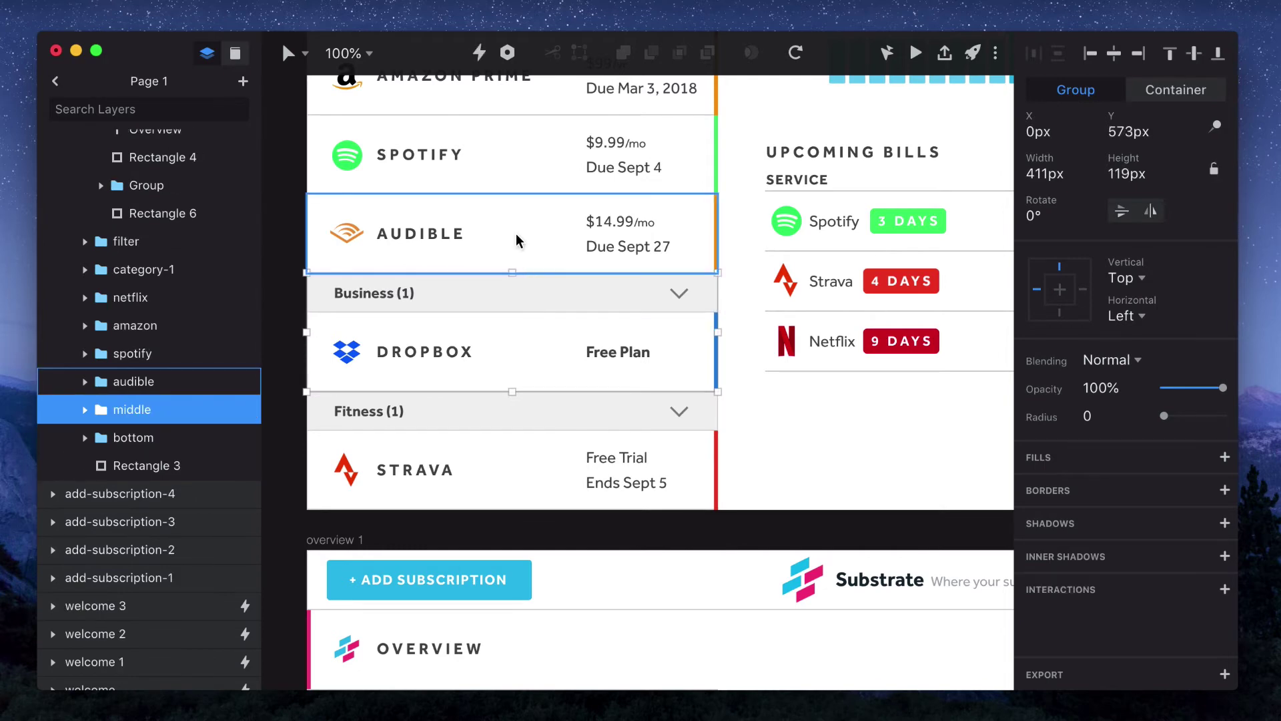
Group the Entertainment header with Netflix, Amazon Prime, Spotify and Audible rows as 'top'.
click(517, 241)
scroll(518, 240, up, 4)
shift+click(488, 314)
shift+click(512, 247)
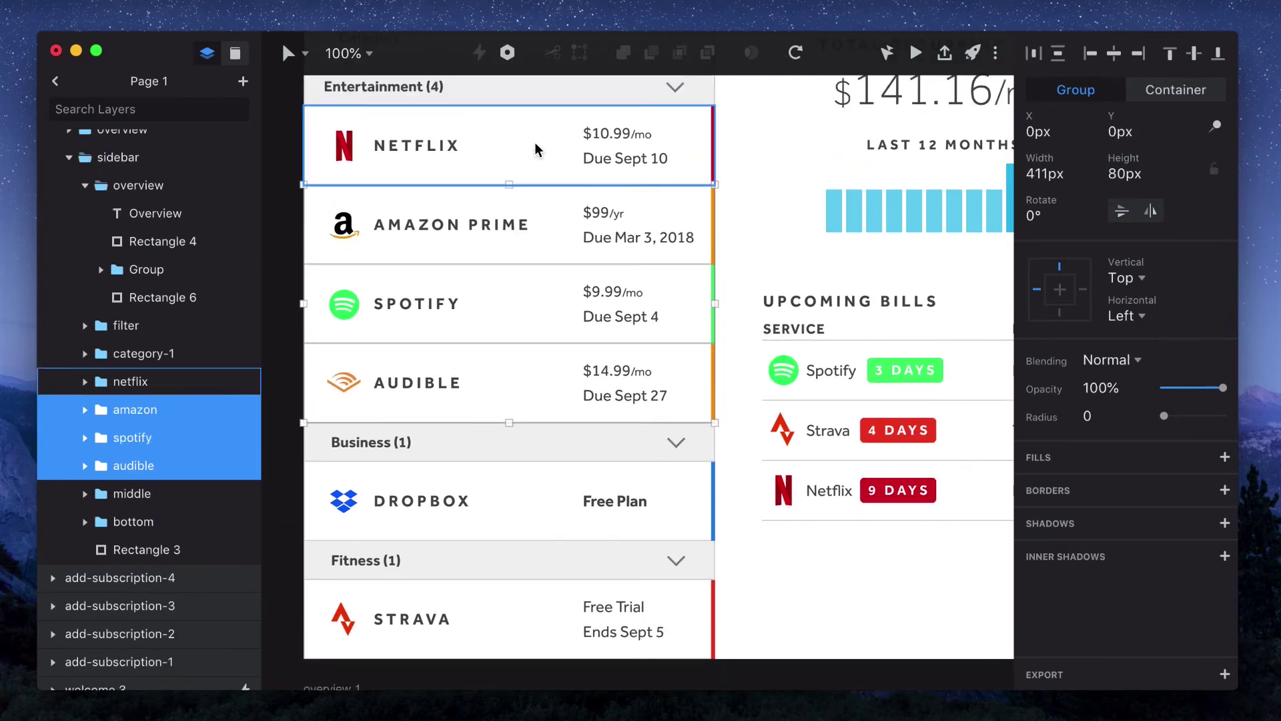
shift+click(535, 152)
shift+click(583, 92)
key(super+g)
text(top)
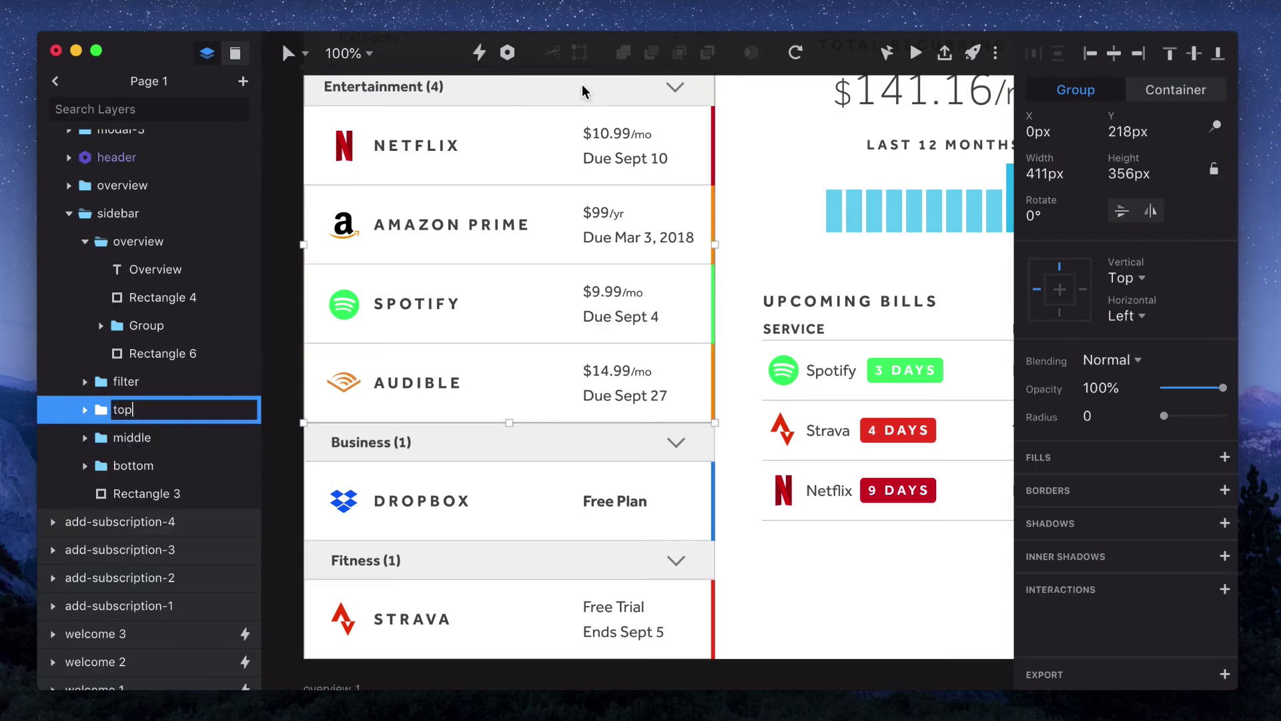
key(Return)
Group the middle and bottom groups together as 'bottom-group'.
click(485, 472)
shift+click(477, 595)
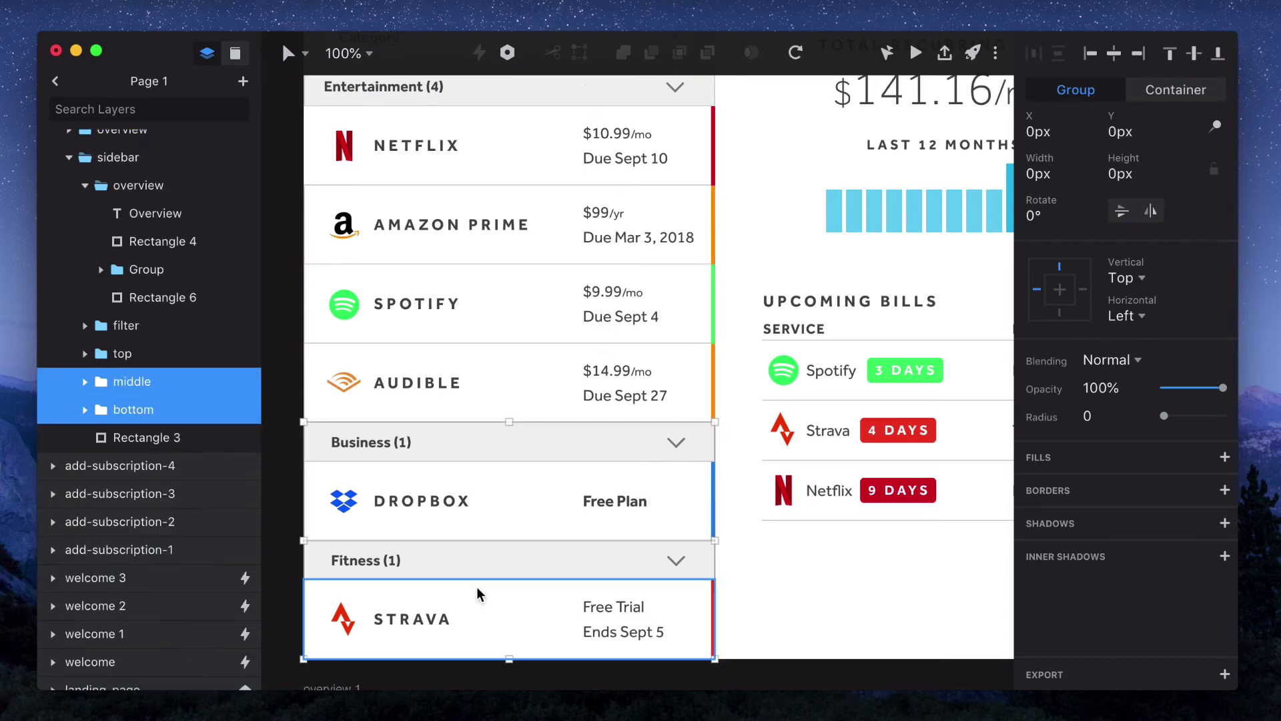
key(super+g)
text(bottom-gr)
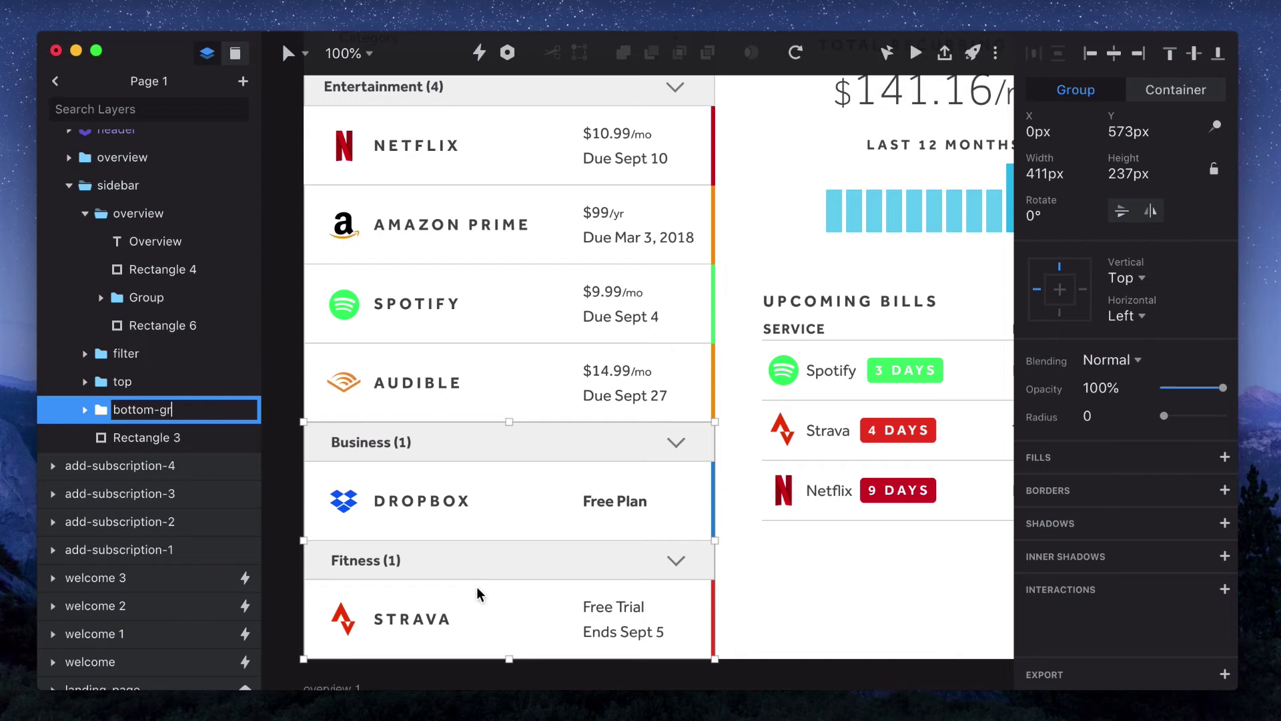
text(oup)
key(Return)
On the second artboard, group Entertainment with its four subscriptions as 'top'.
scroll(503, 627, down, 10)
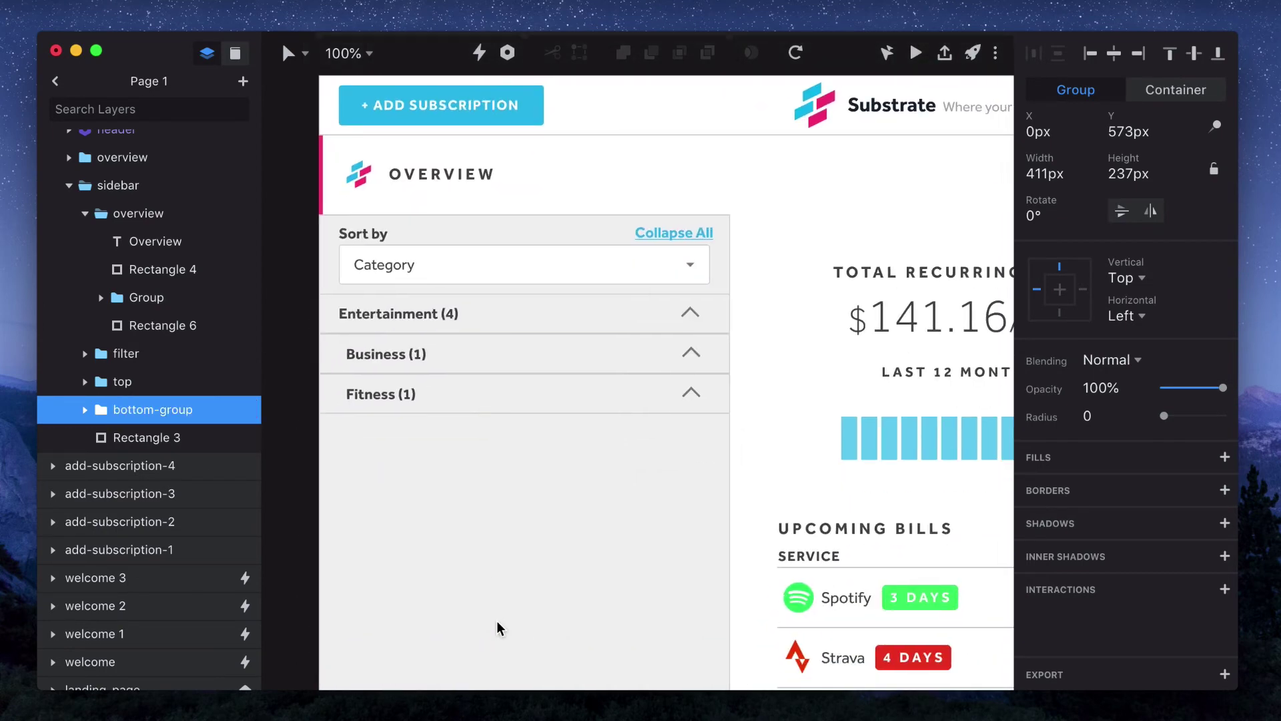
click(486, 318)
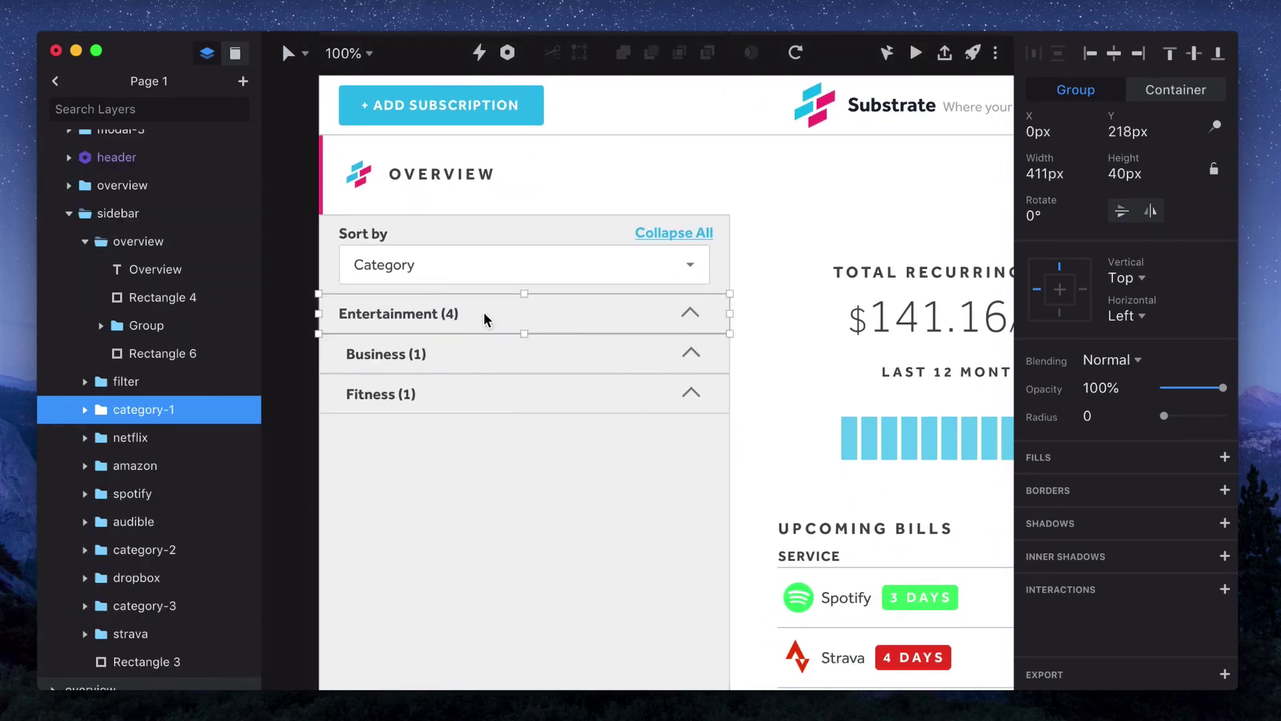
shift+click(144, 525)
key(super+g)
text(to)
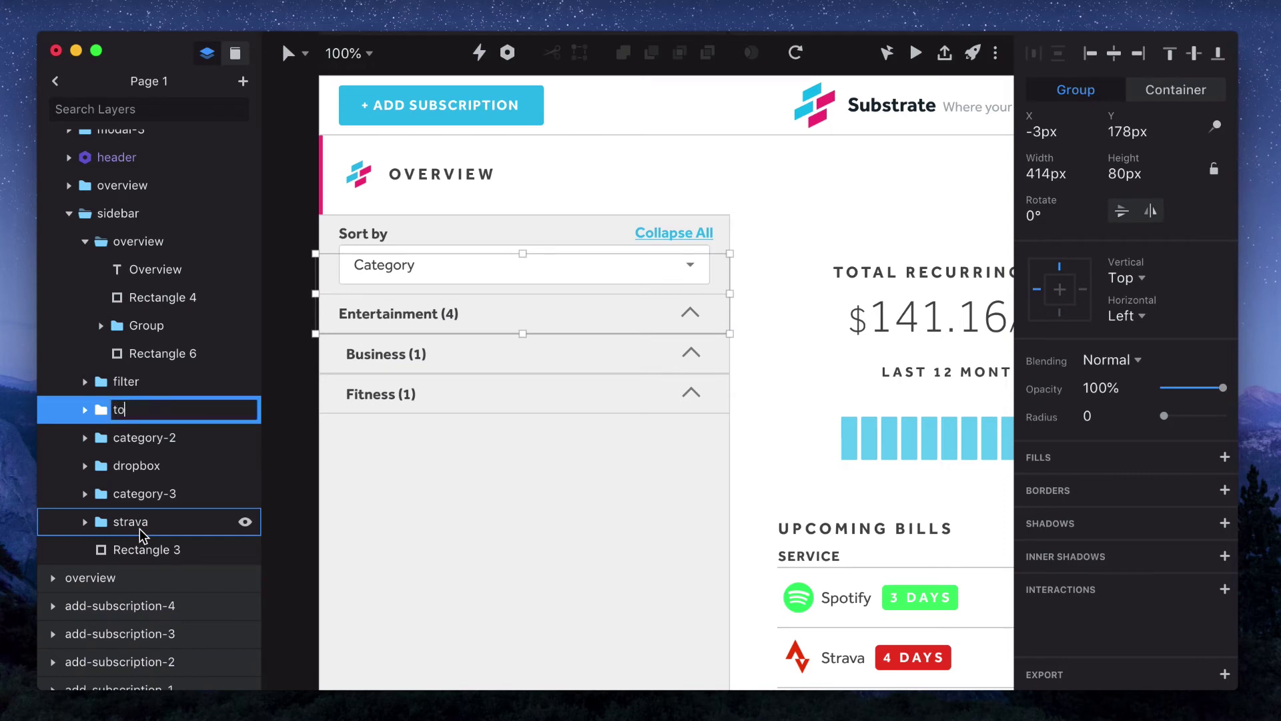
text(p)
key(Return)
Group the Business header with dropbox as 'middle'.
click(385, 359)
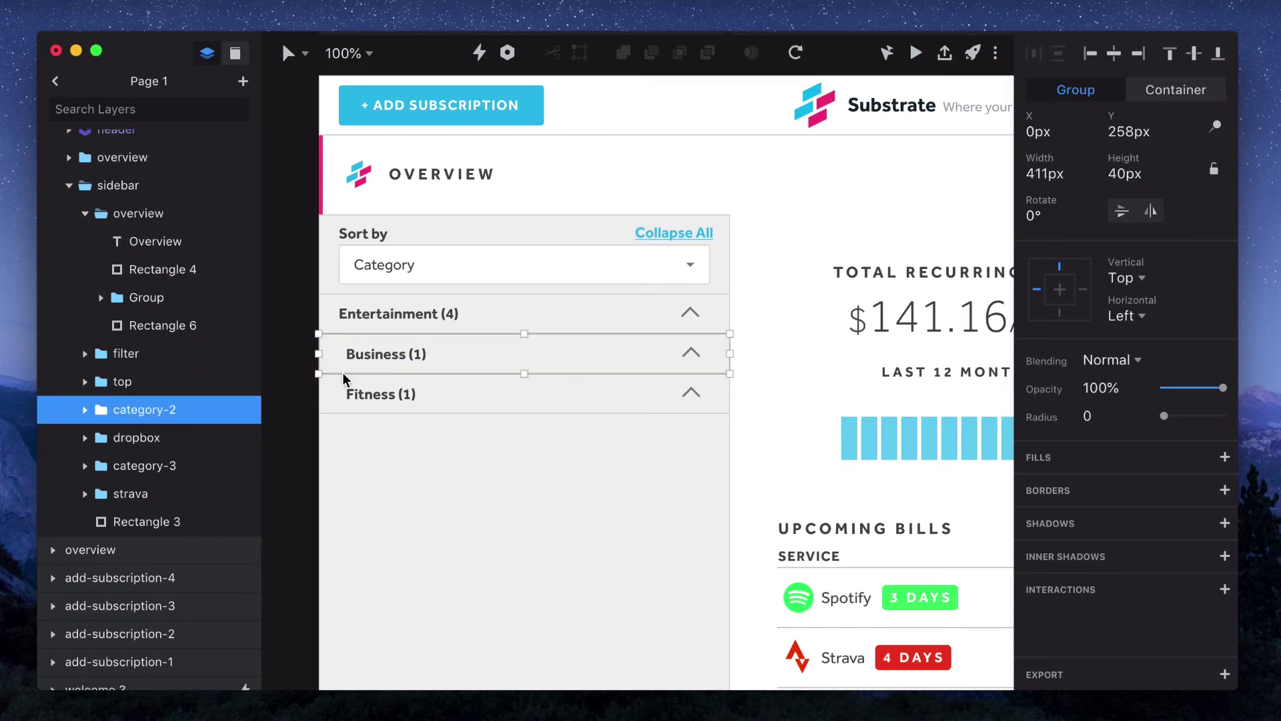
shift+click(148, 440)
key(super+g)
text(midd)
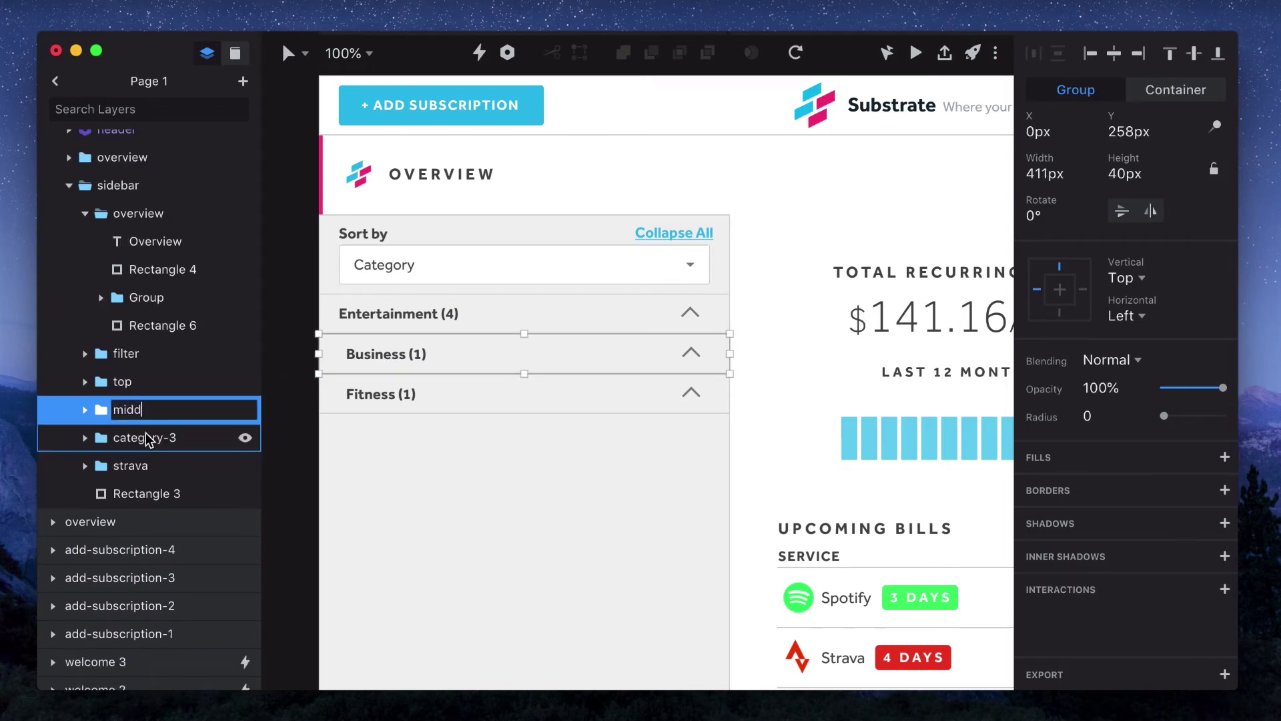
text(le)
key(Return)
Group the Fitness header with strava as 'bottom'.
click(148, 439)
scroll(154, 440, down, 1)
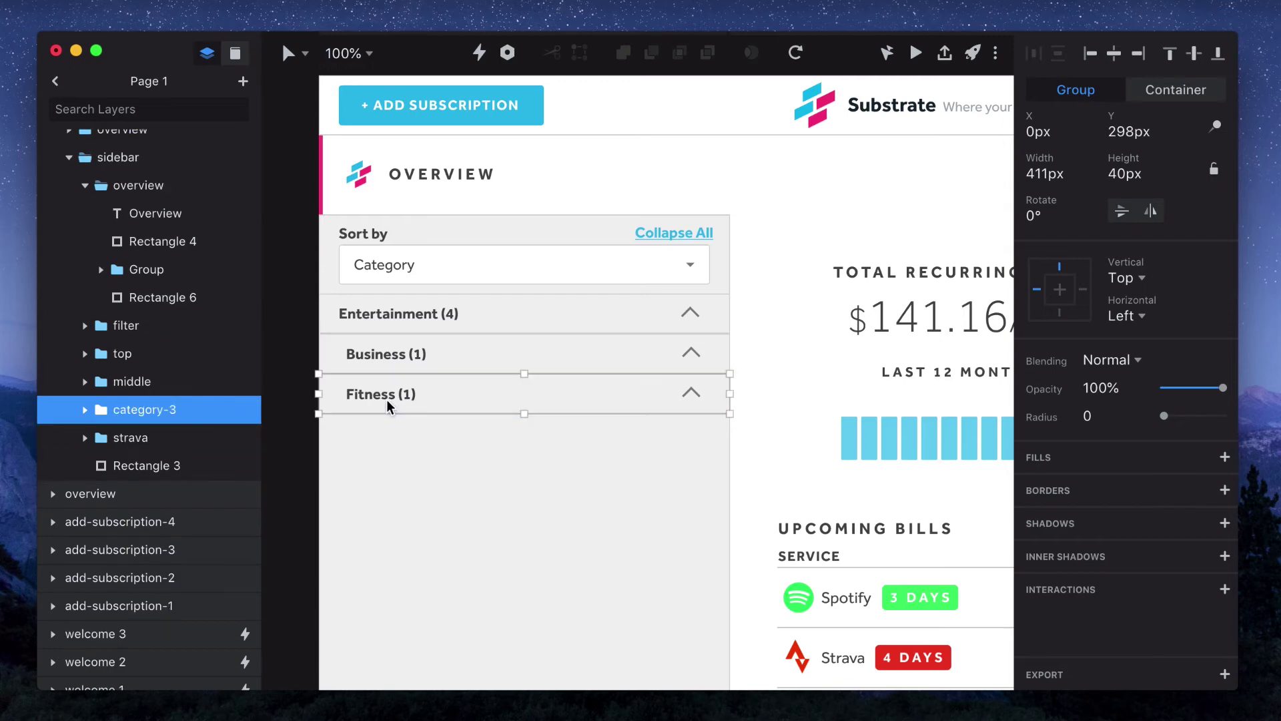
shift+click(160, 444)
key(super+g)
text(bot)
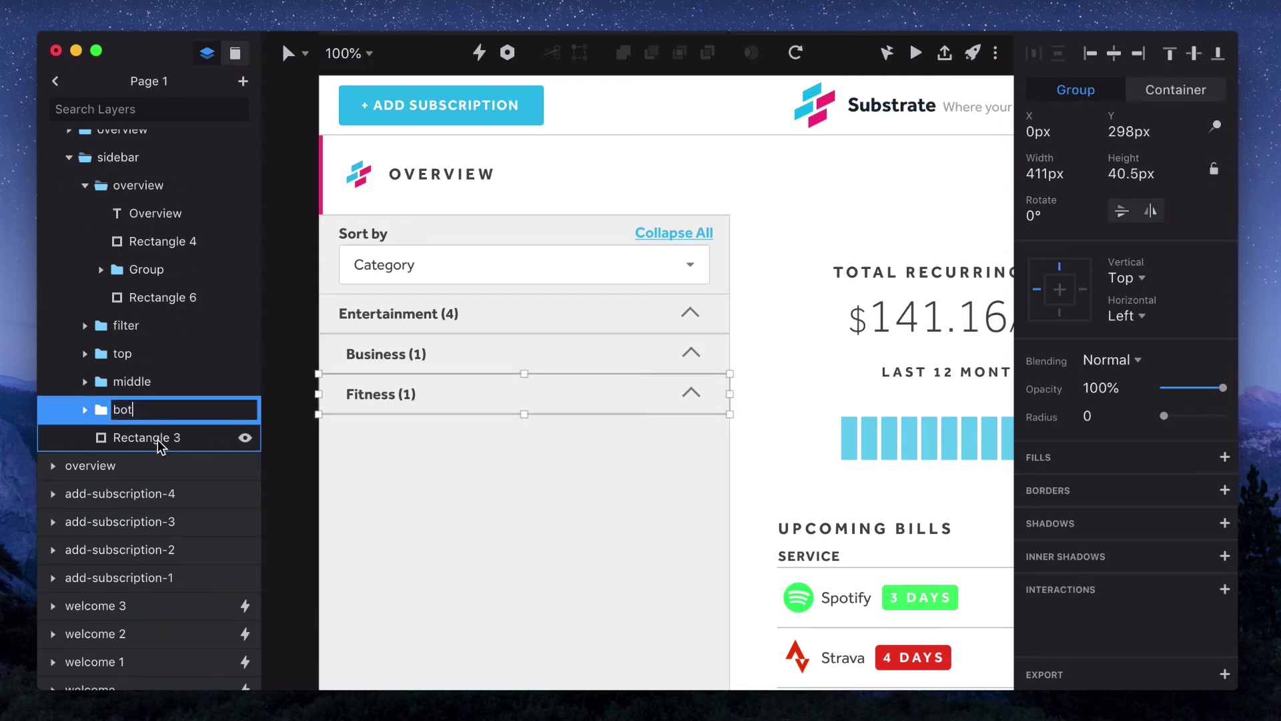
text(tom)
key(Return)
Group middle and bottom together as 'bottom-group' on this artboard.
click(377, 376)
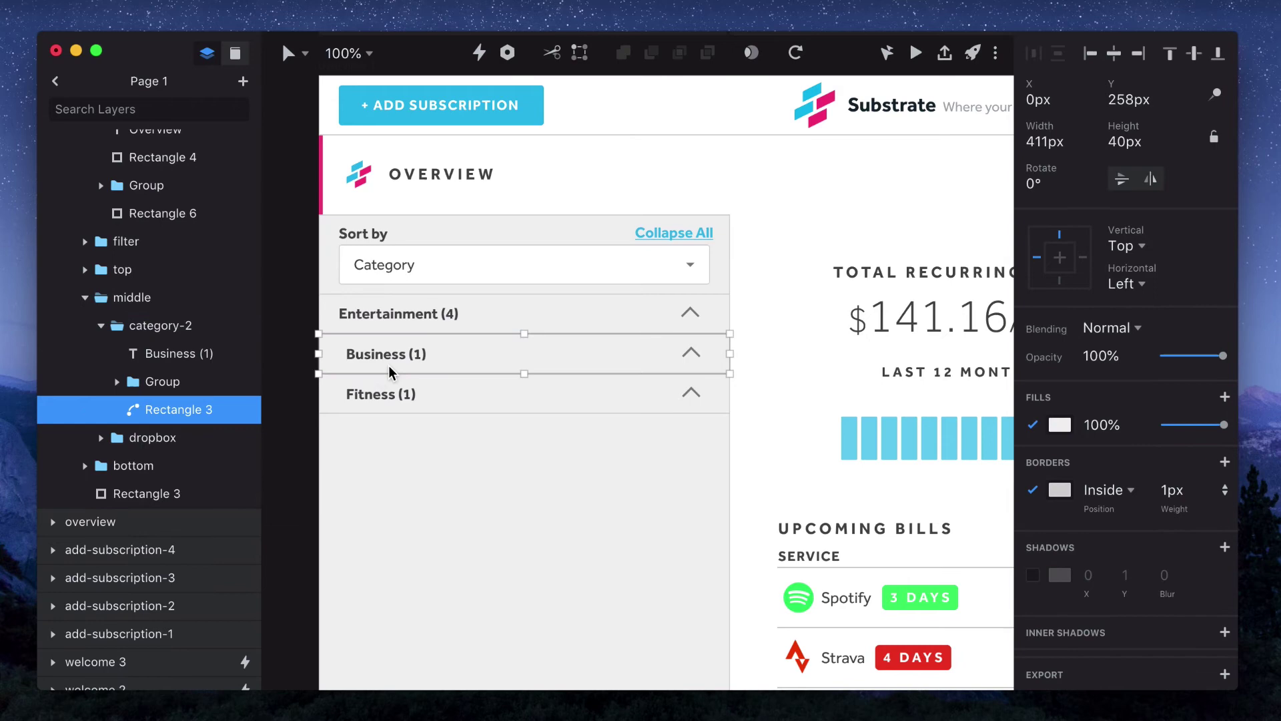
click(437, 404)
shift+click(492, 360)
key(super+g)
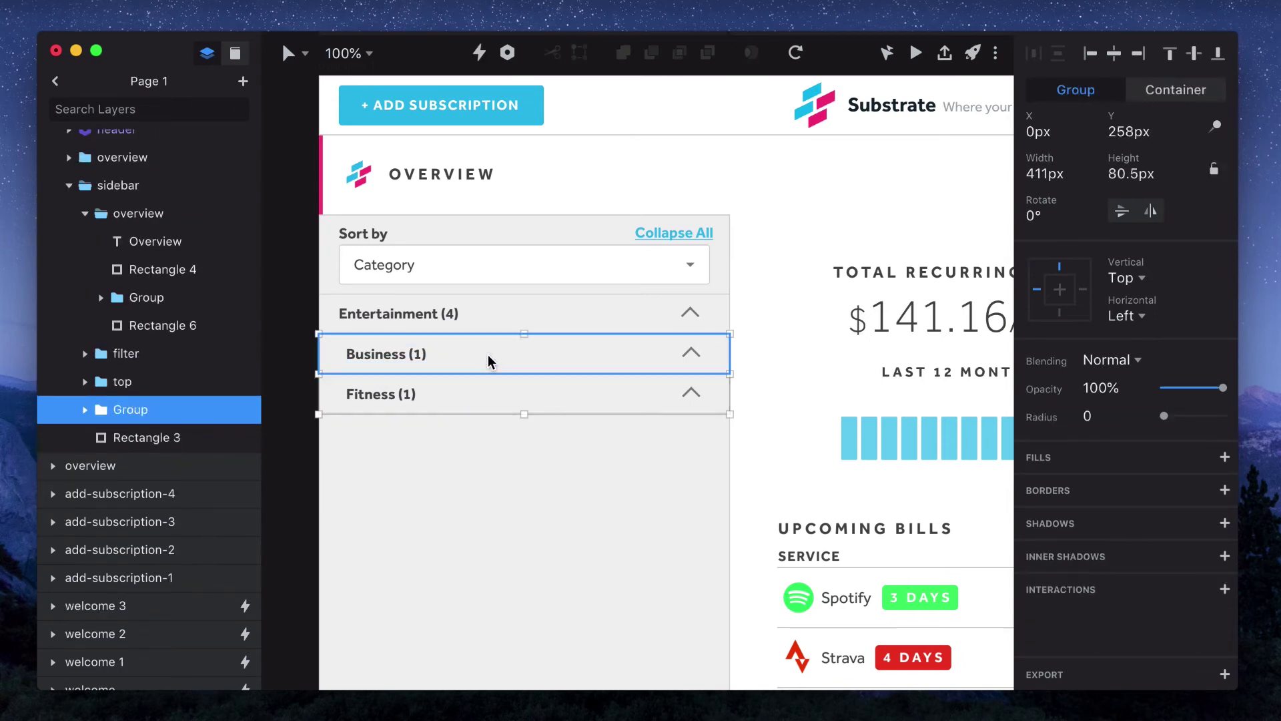
text(bottom-gro)
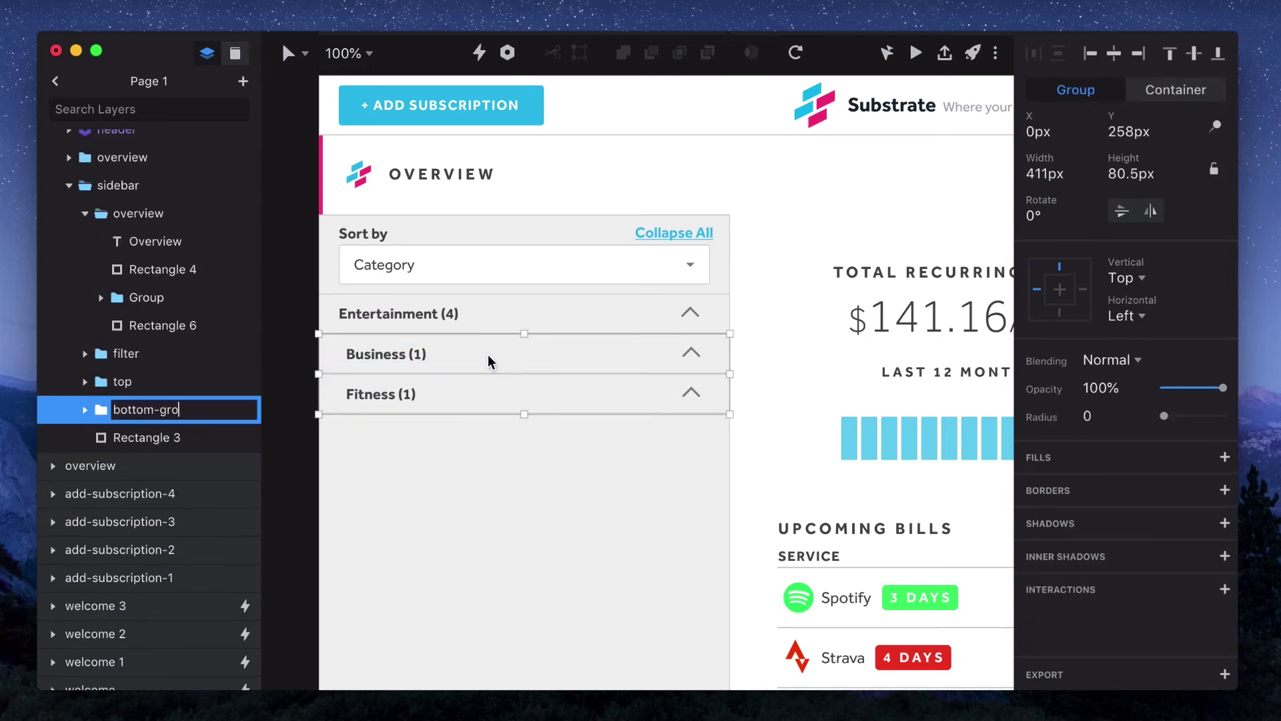
text(up)
key(Return)
Make bottom-group, middle and bottom containers on the first artboard.
click(1189, 93)
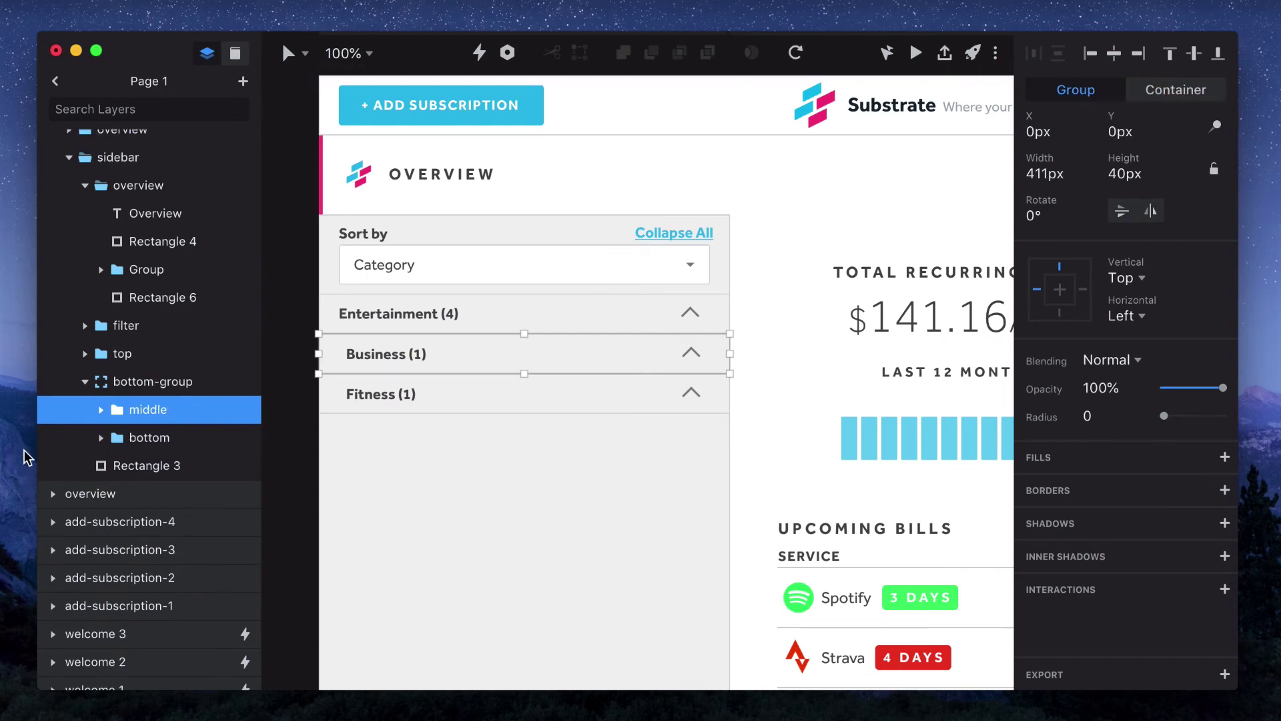
click(1182, 89)
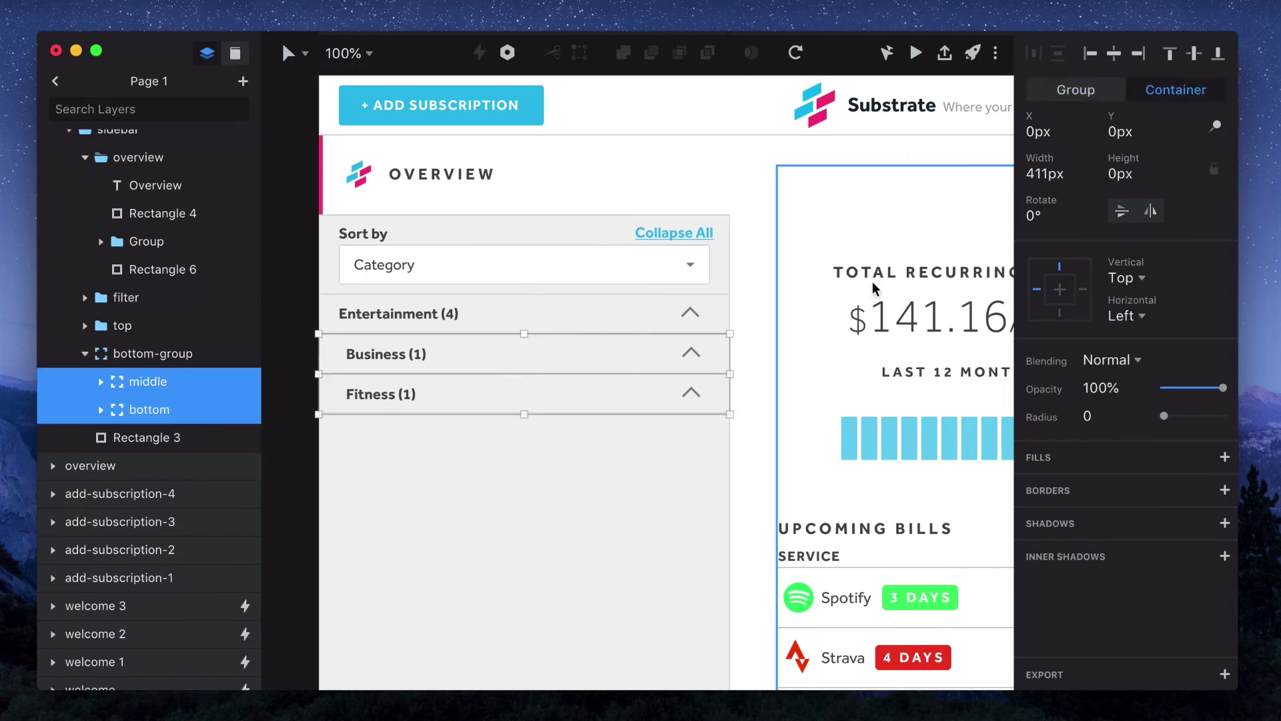
scroll(815, 321, up, 10)
scroll(815, 320, down, 8)
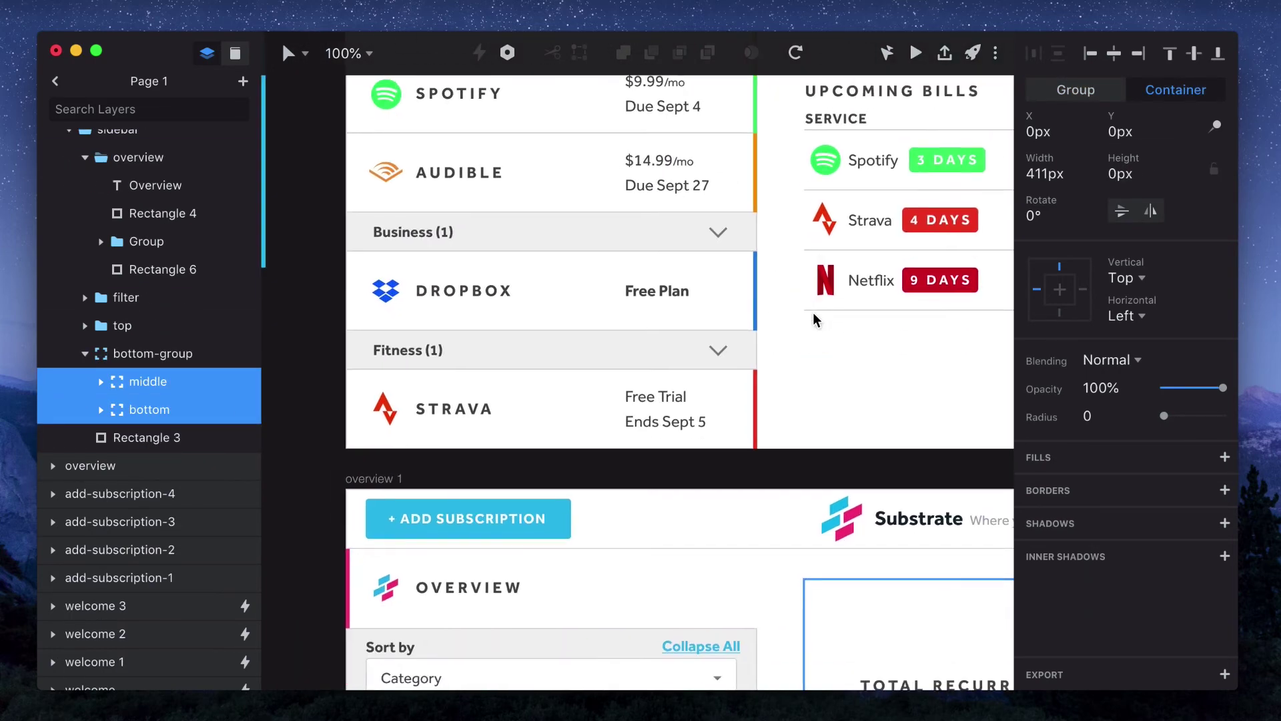
key(super+z)
key(super+z)
On the expanded artboard, make the bottom, middle and bottom-group groups containers.
click(563, 391)
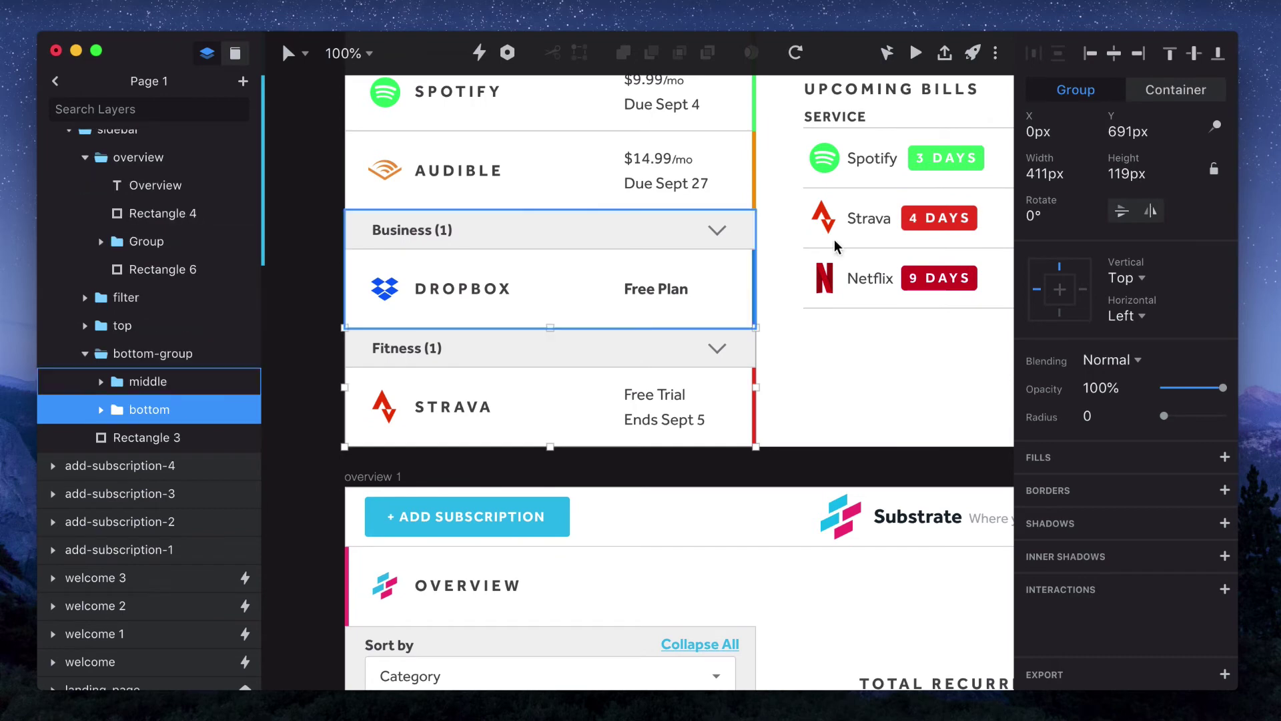
click(1178, 89)
click(525, 269)
click(1175, 89)
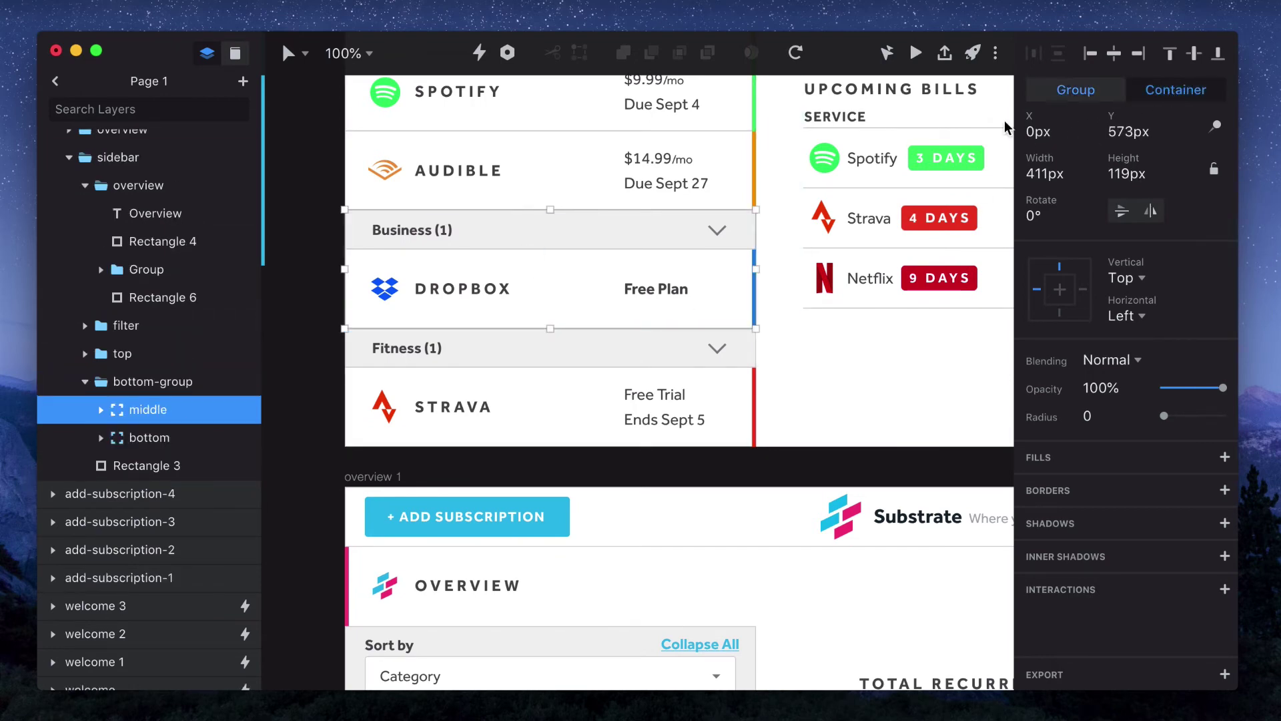
click(176, 384)
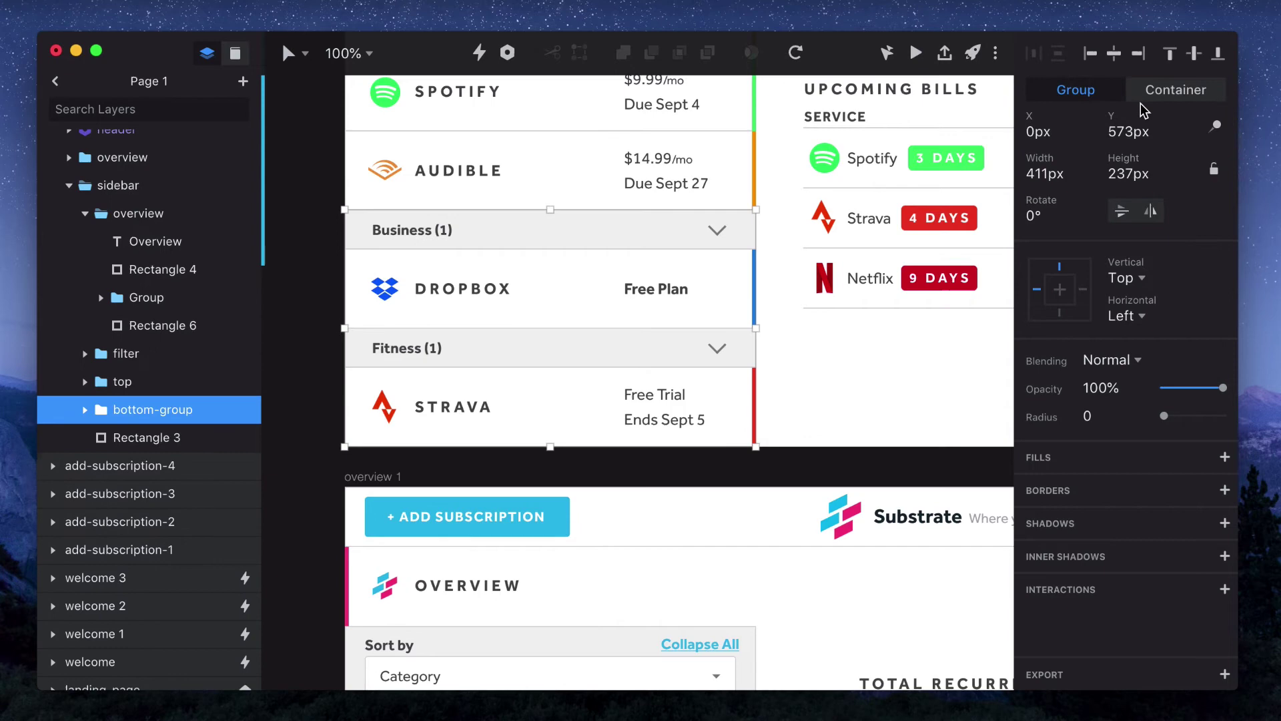
click(1176, 90)
Select the Collapse All link to show its tap interaction settings.
scroll(784, 224, up, 1)
scroll(784, 224, up, 5)
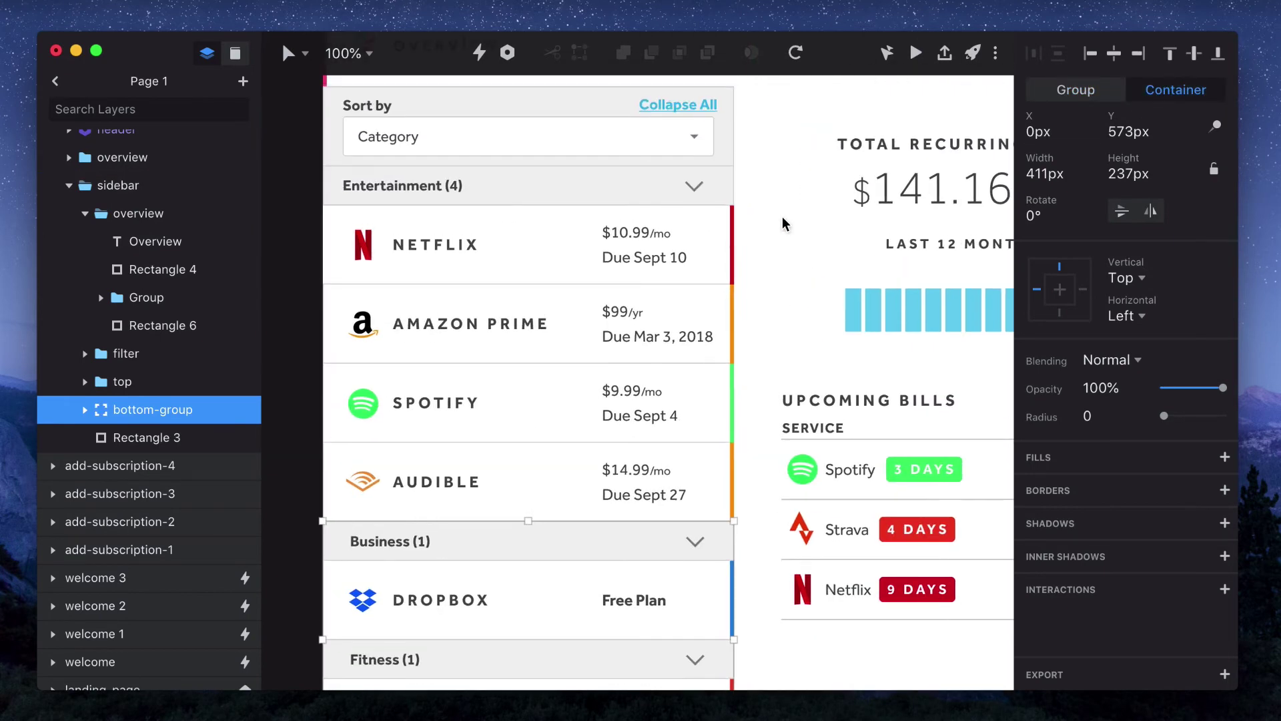
click(682, 105)
scroll(1097, 527, down, 5)
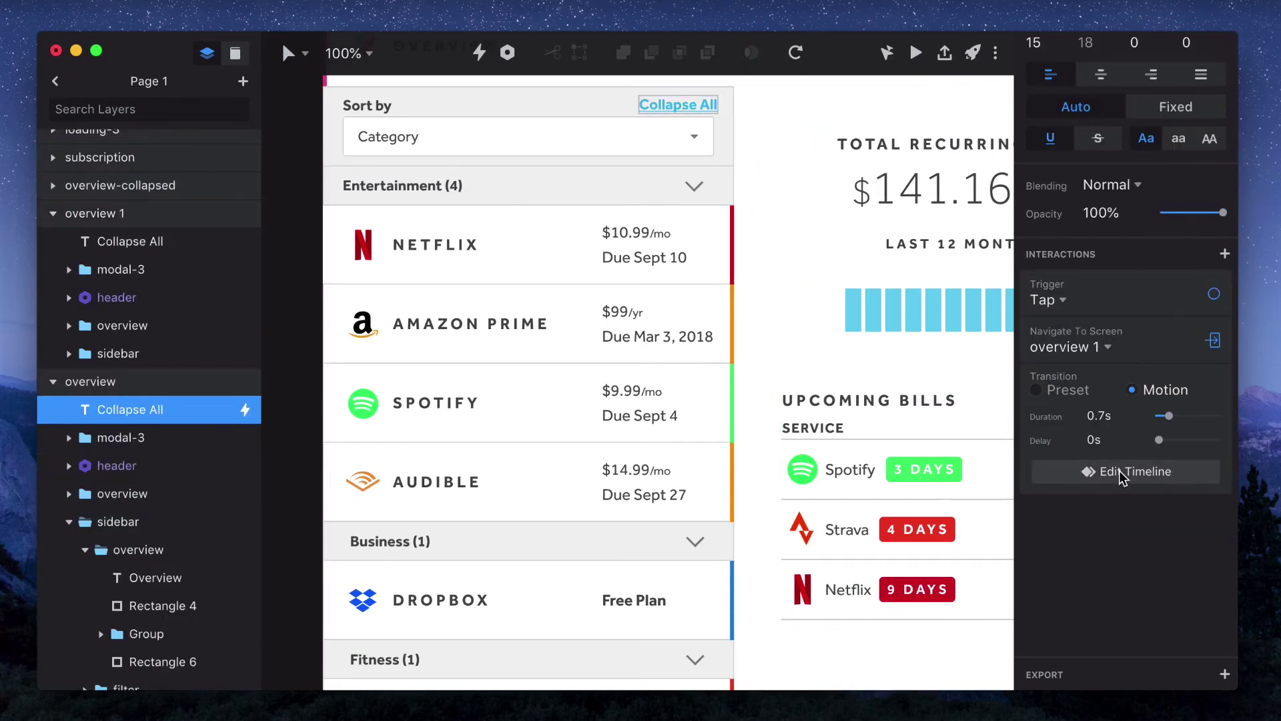
Open and preview the collapse timeline, expanding the bottom-group, bottom and middle layers.
click(1125, 473)
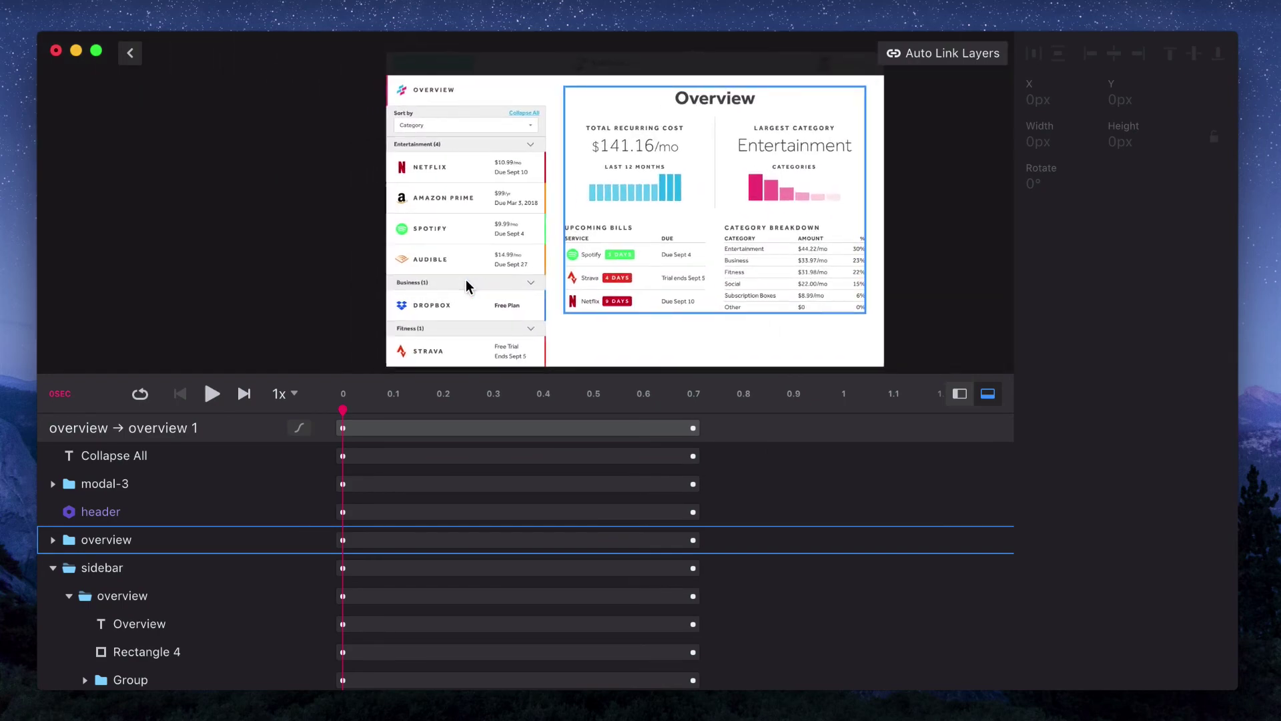
click(212, 394)
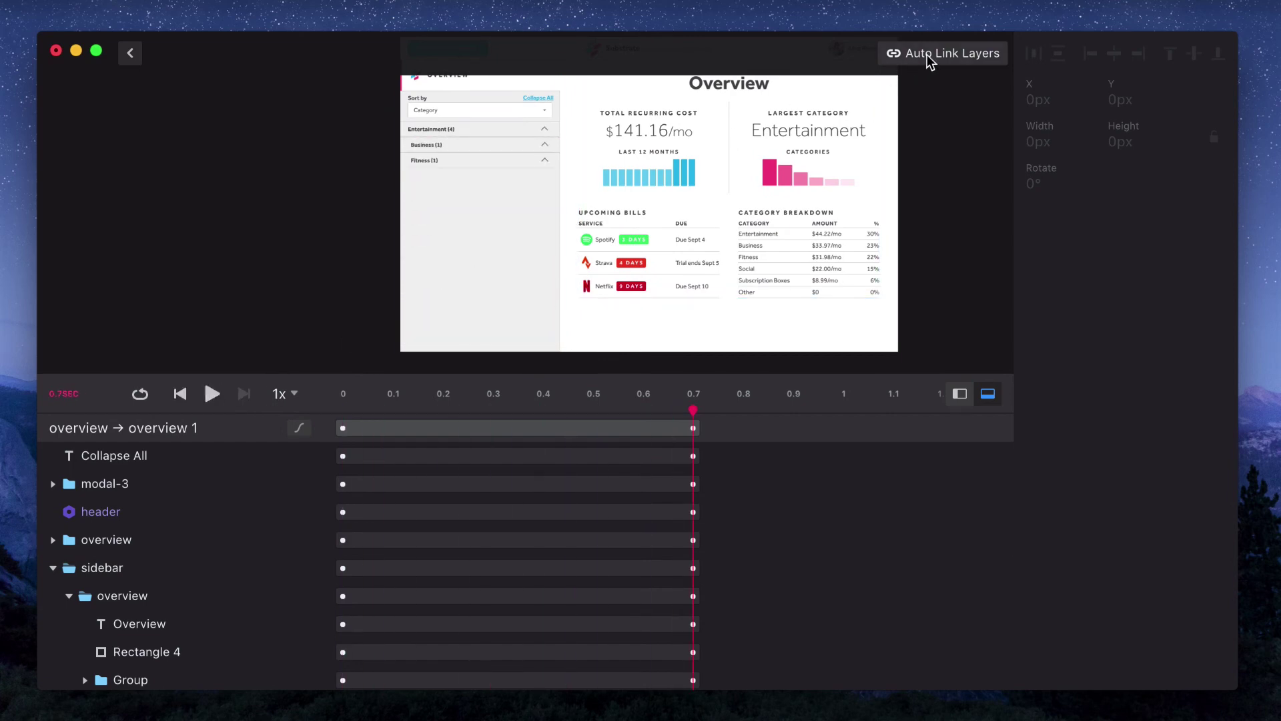
scroll(100, 651, down, 5)
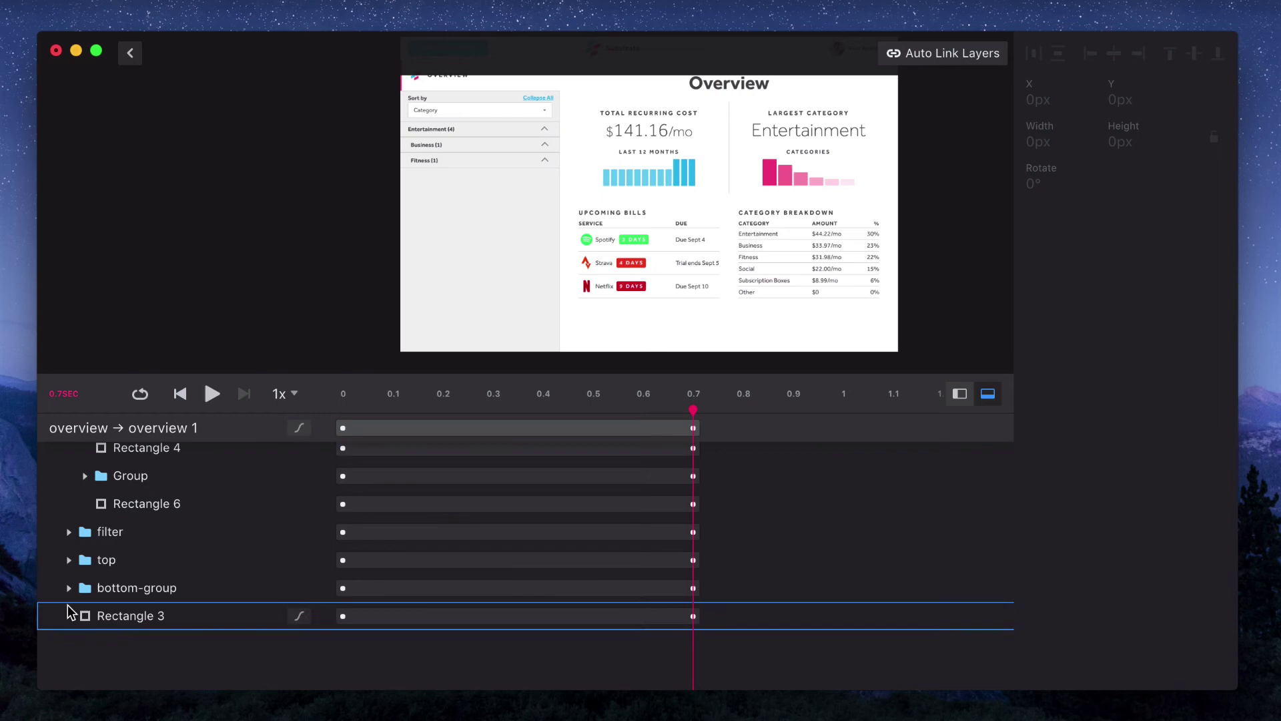
click(69, 588)
click(85, 644)
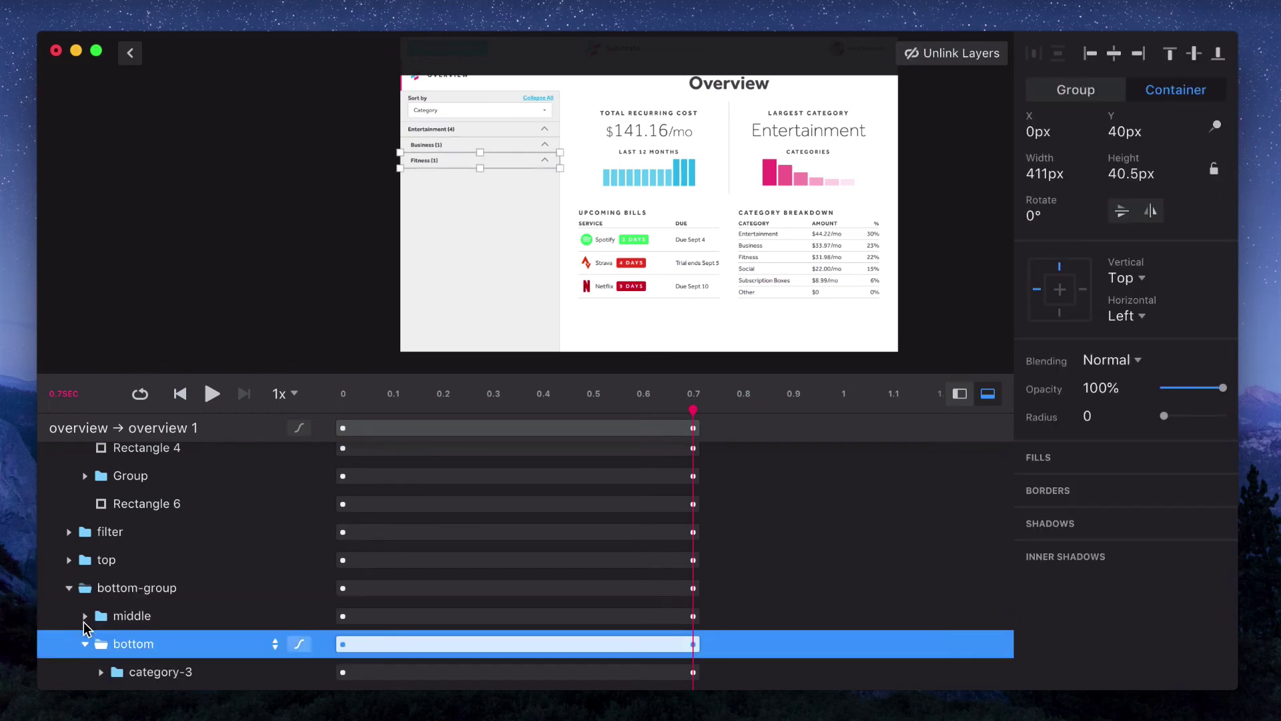
click(84, 616)
scroll(85, 624, down, 5)
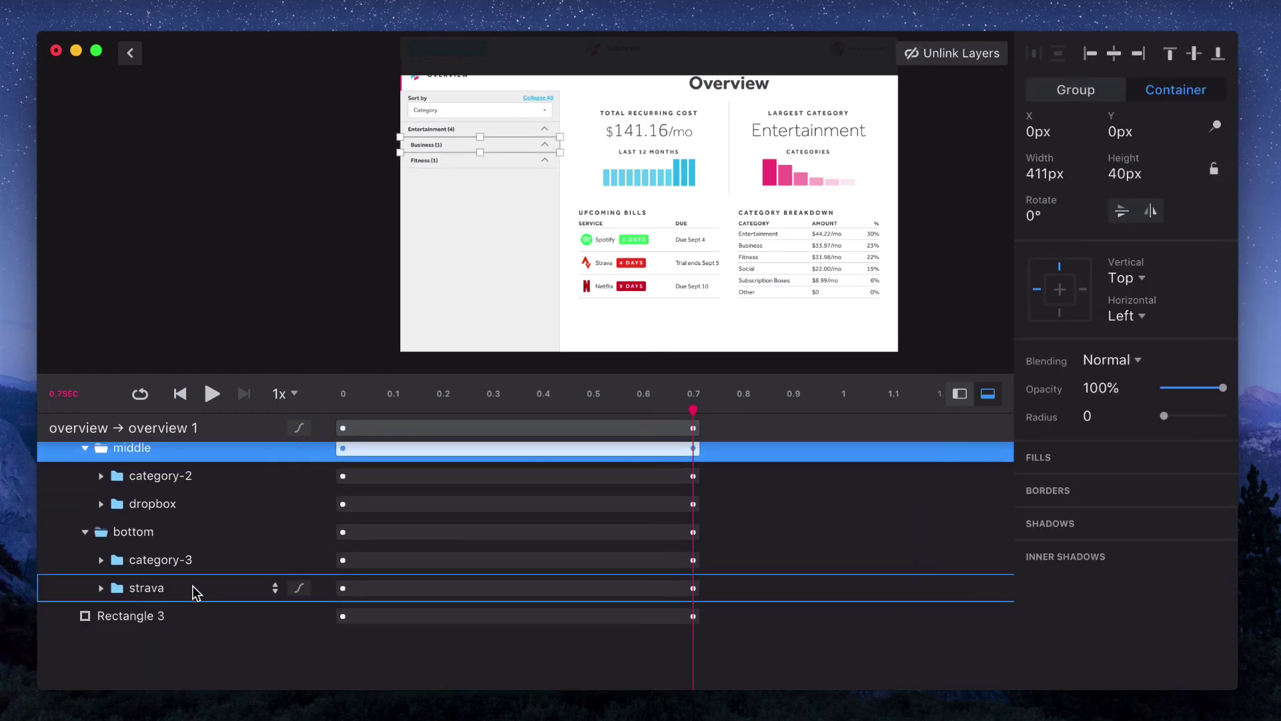
Shorten the strava animation so it ends around 0.4 s.
click(193, 595)
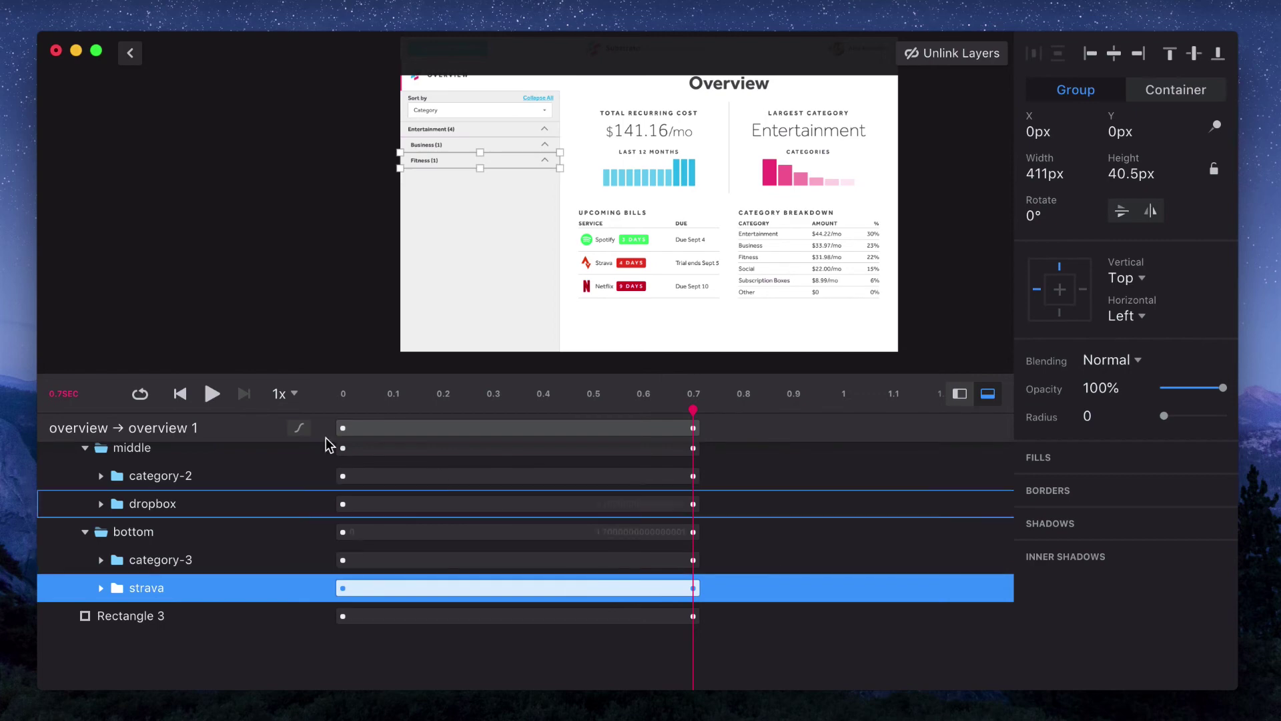
click(188, 394)
drag(692, 587, 466, 609)
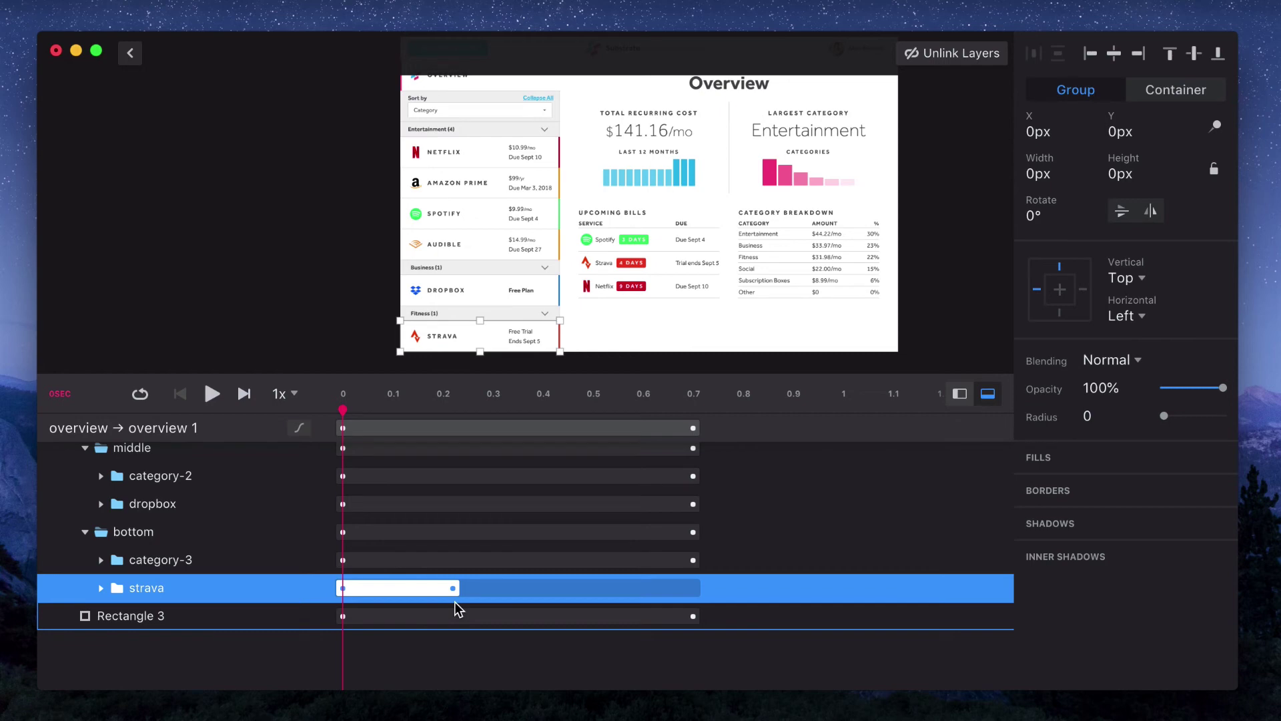
Delay the dropbox and bottom animations slightly and end them around 0.37 s, then scrub-preview.
click(173, 537)
scroll(172, 538, up, 2)
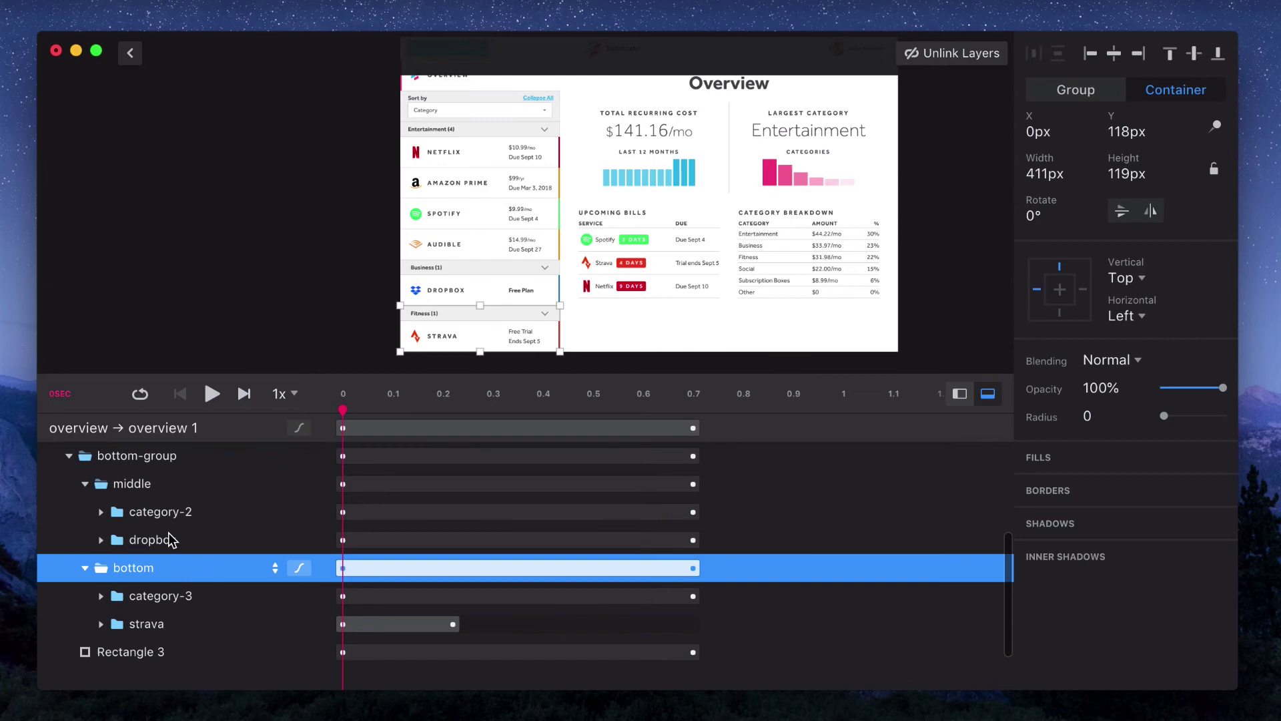
shift+click(163, 544)
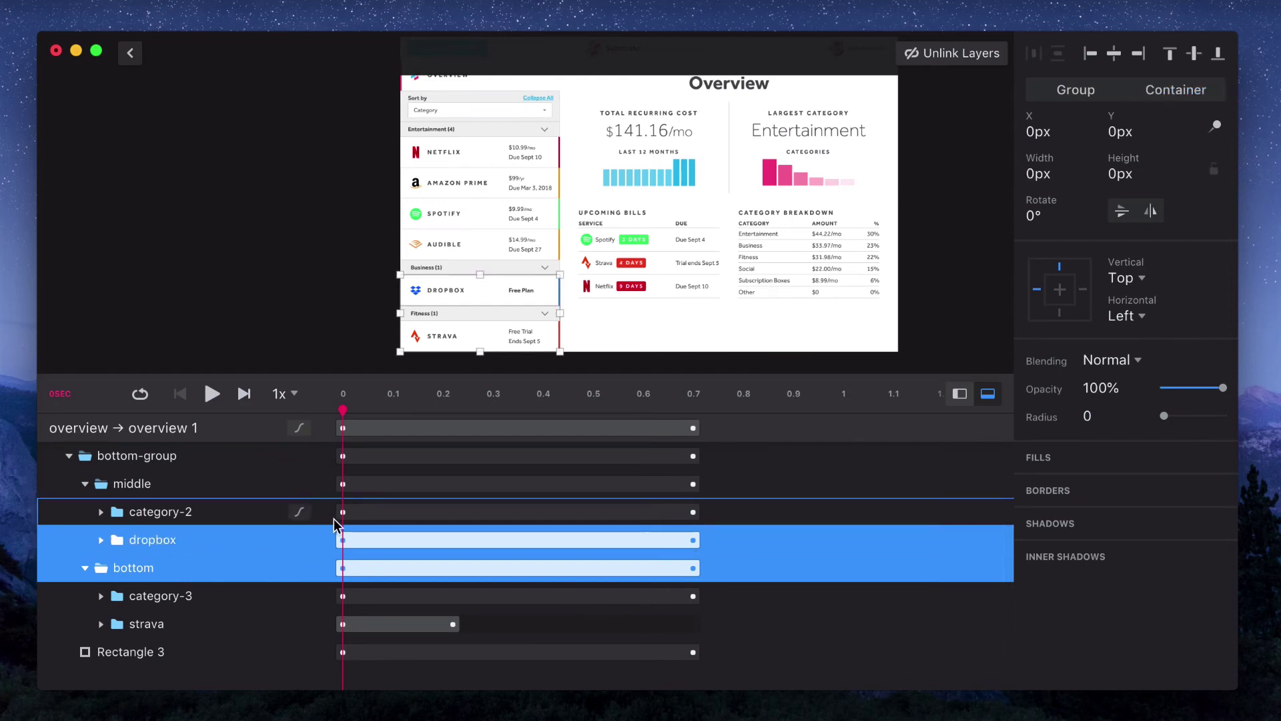
drag(343, 540, 386, 538)
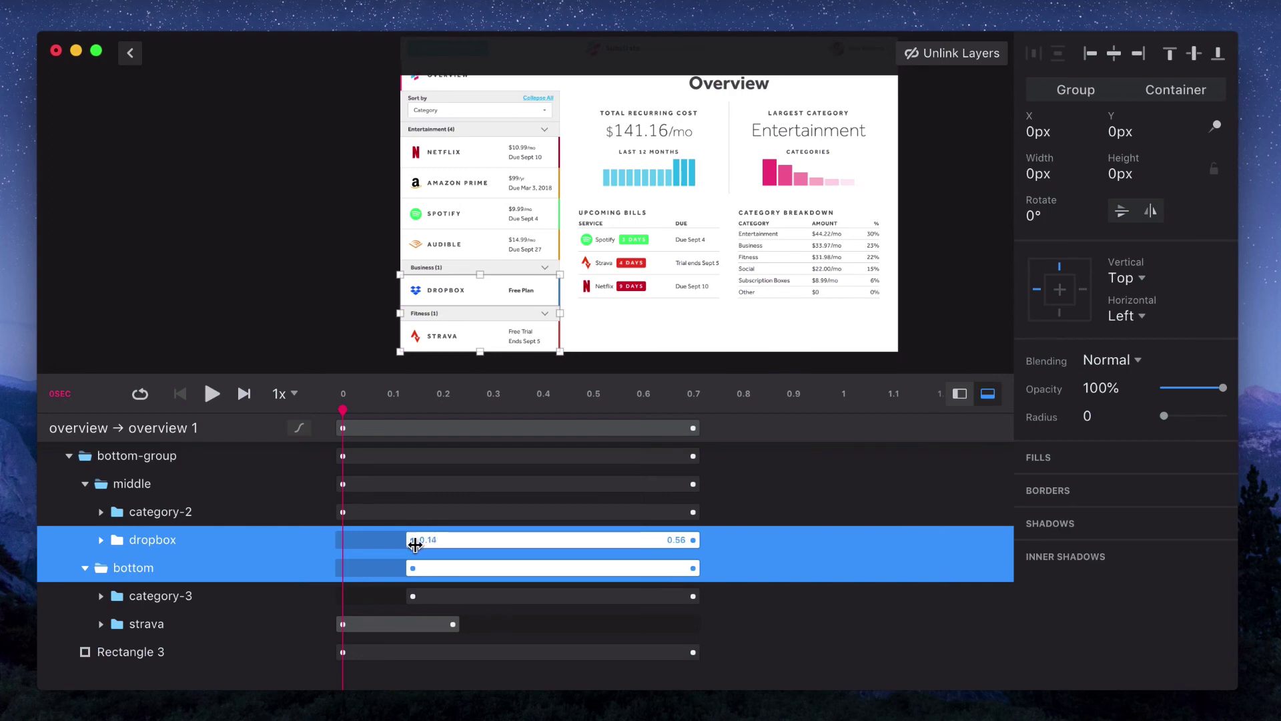
drag(695, 540, 539, 547)
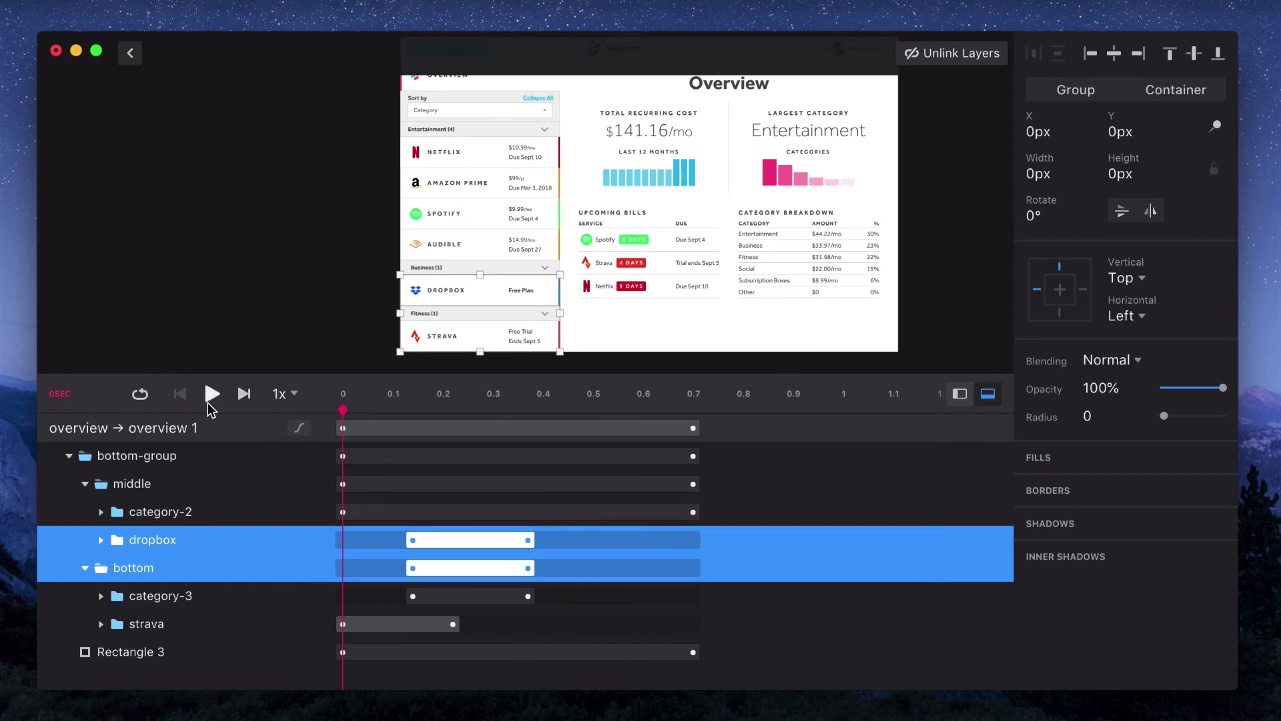
drag(342, 408, 512, 432)
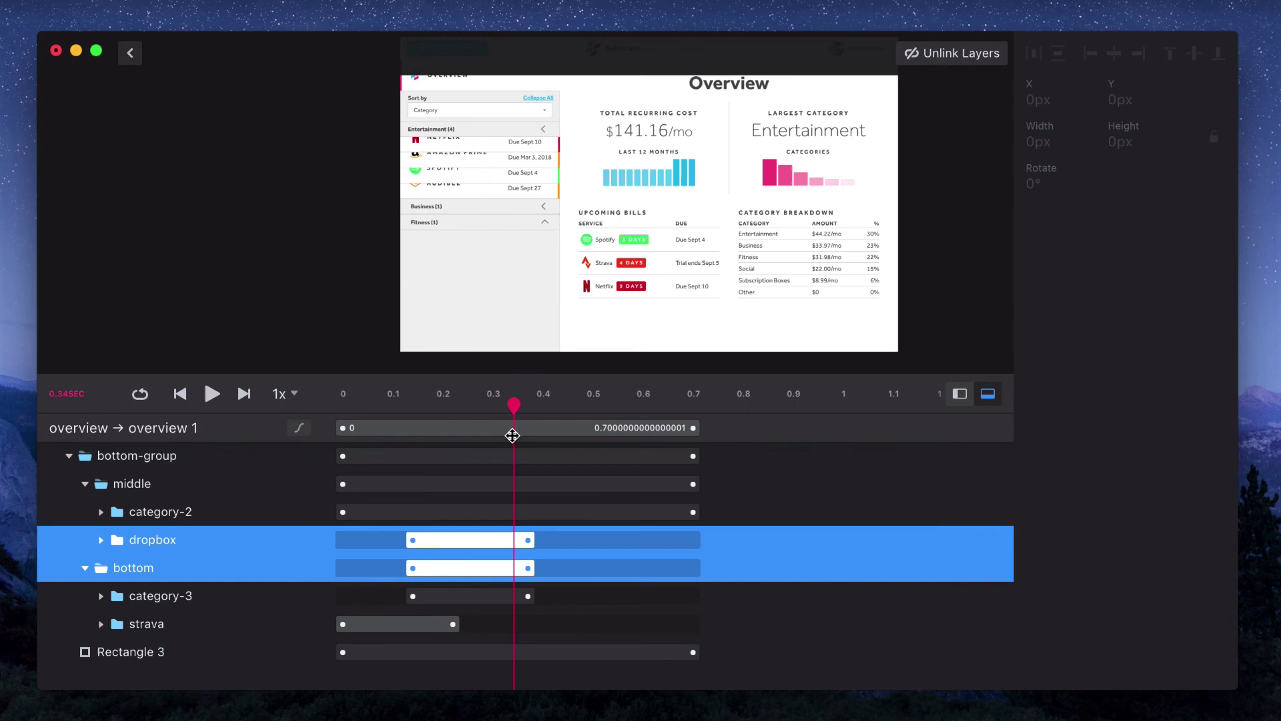
Scrub the preview to check the Dropbox and Strava cards collapsing.
click(439, 311)
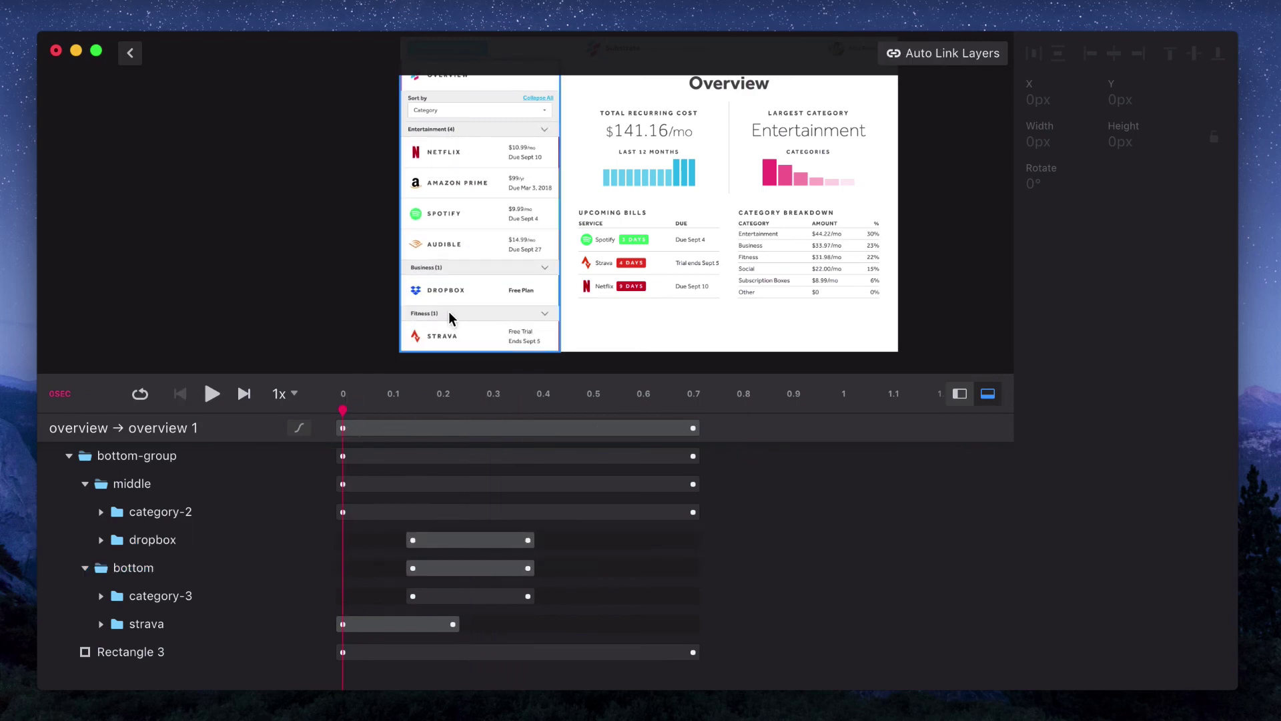
scroll(448, 311, up, 5)
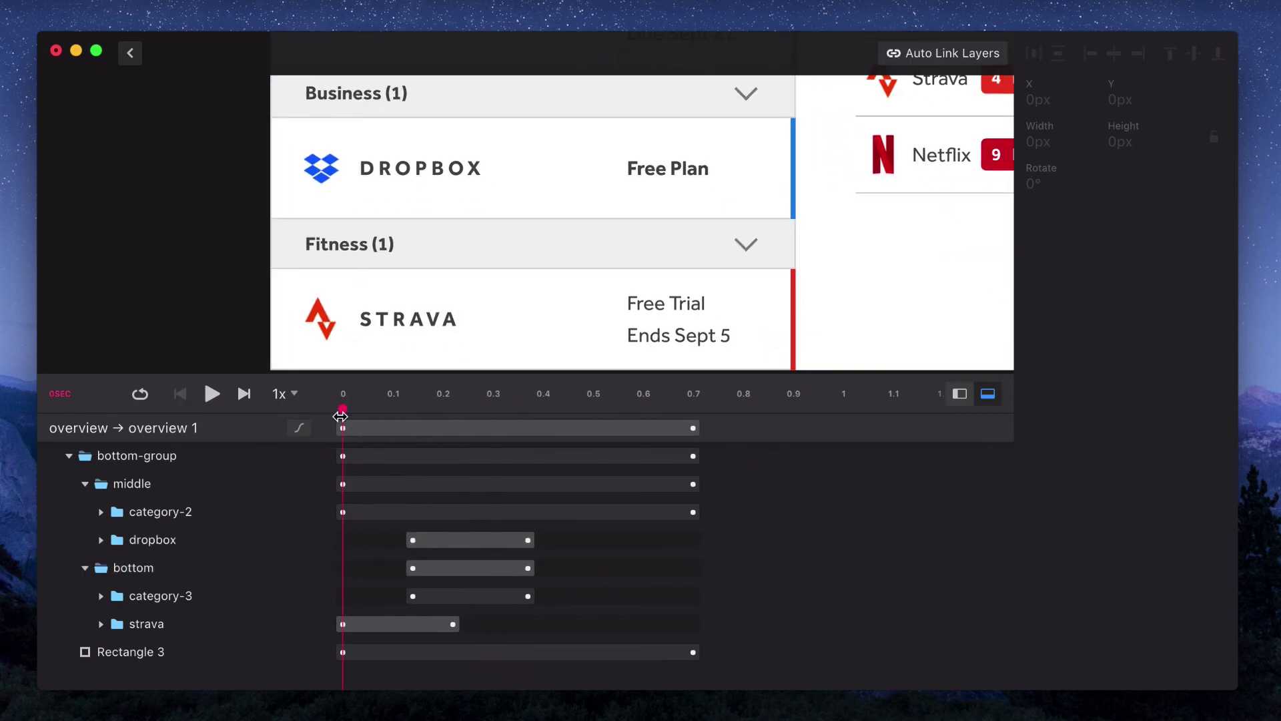
drag(353, 415, 242, 430)
click(170, 473)
scroll(170, 471, up, 3)
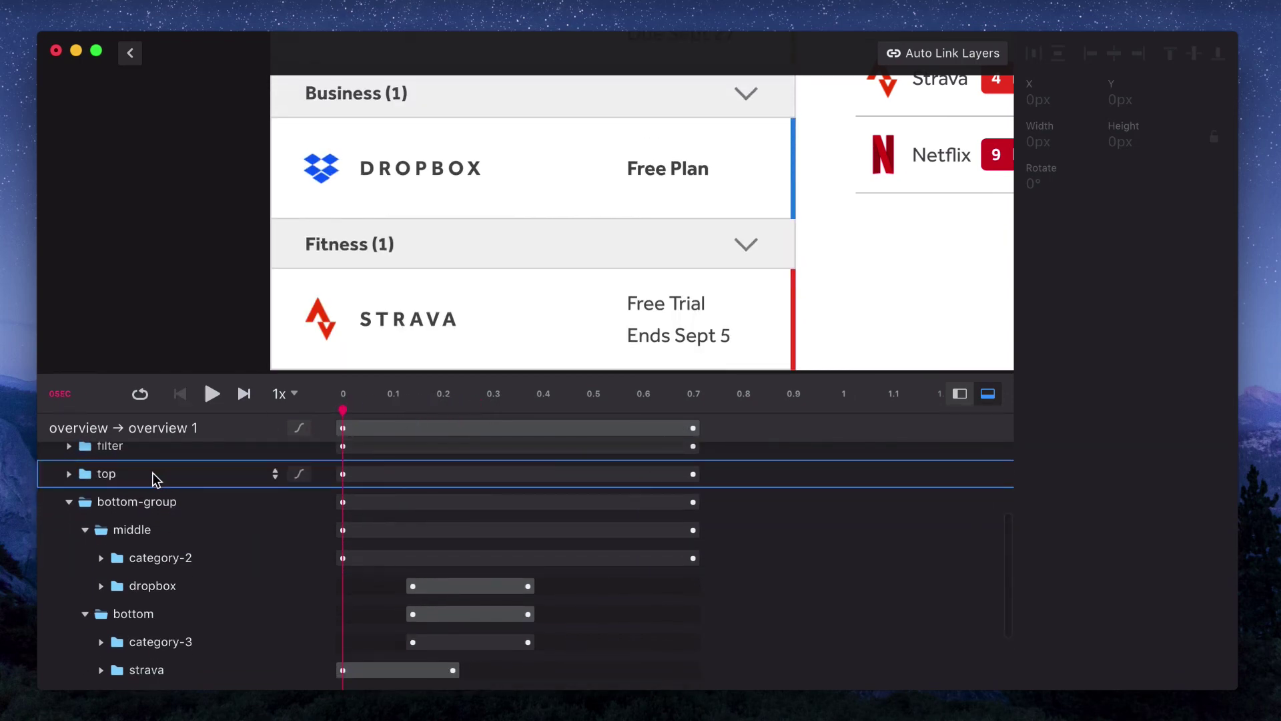
Delay the top and middle animations to start at about 0.27 s and play it.
click(154, 474)
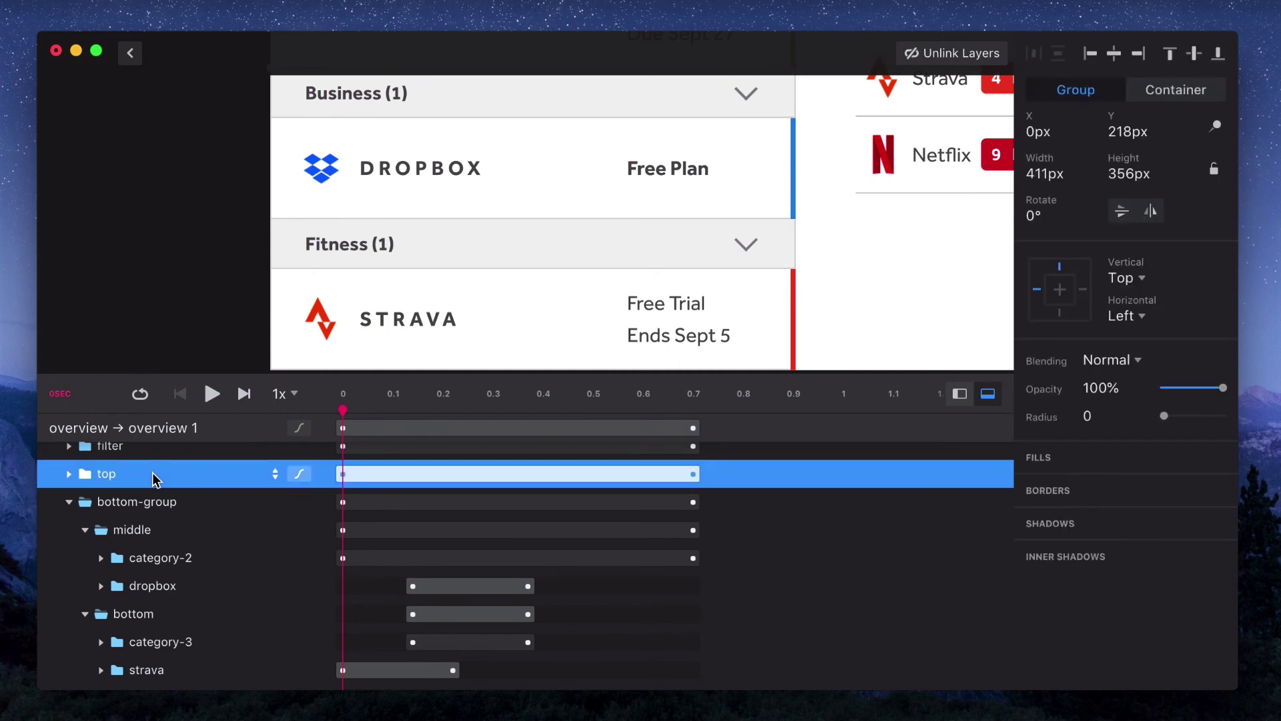
super+click(166, 531)
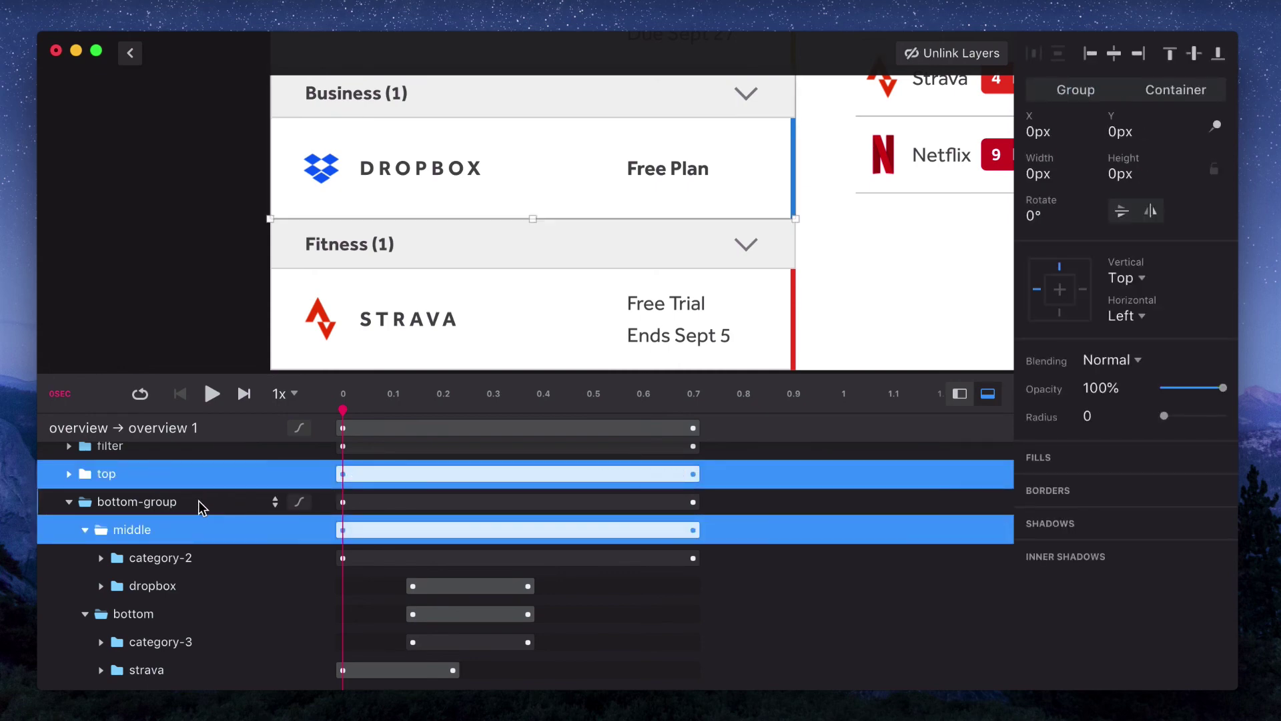
drag(341, 474, 479, 480)
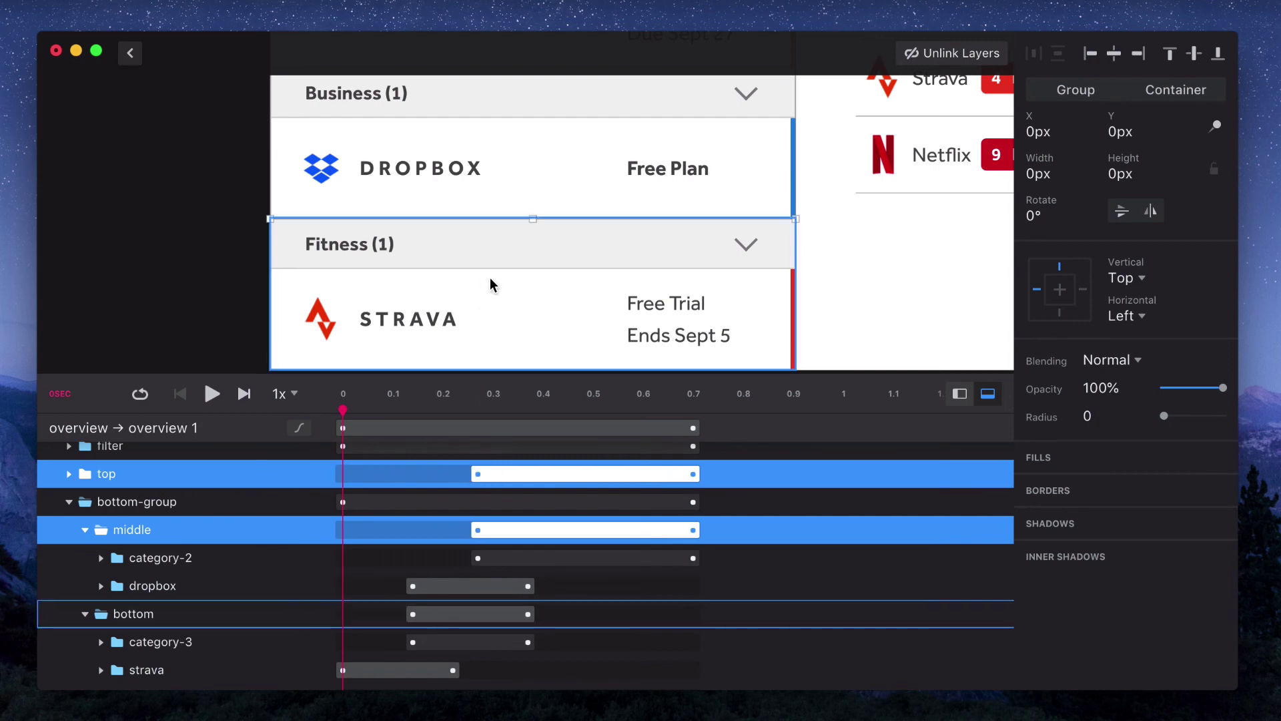
scroll(490, 278, down, 5)
scroll(490, 277, up, 3)
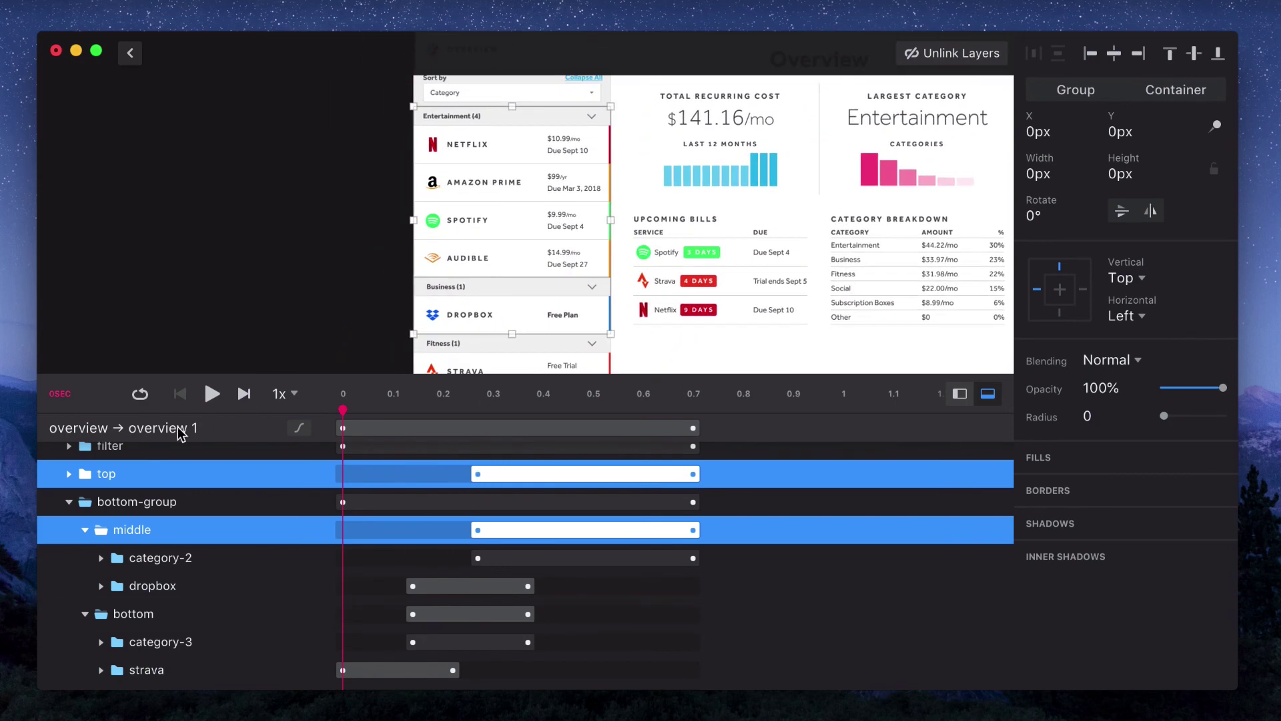
click(213, 393)
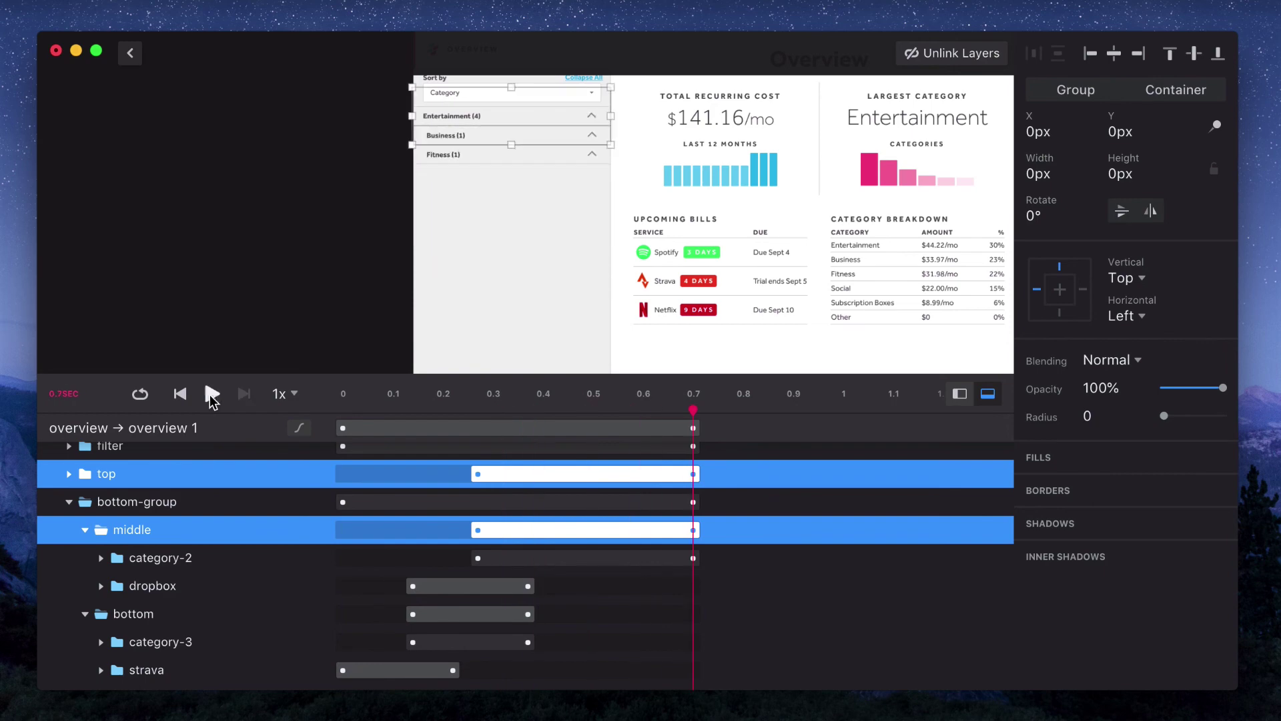
Delay the bottom-group animation to about 0.27 s and play the staggered collapse.
click(180, 393)
drag(343, 502, 466, 509)
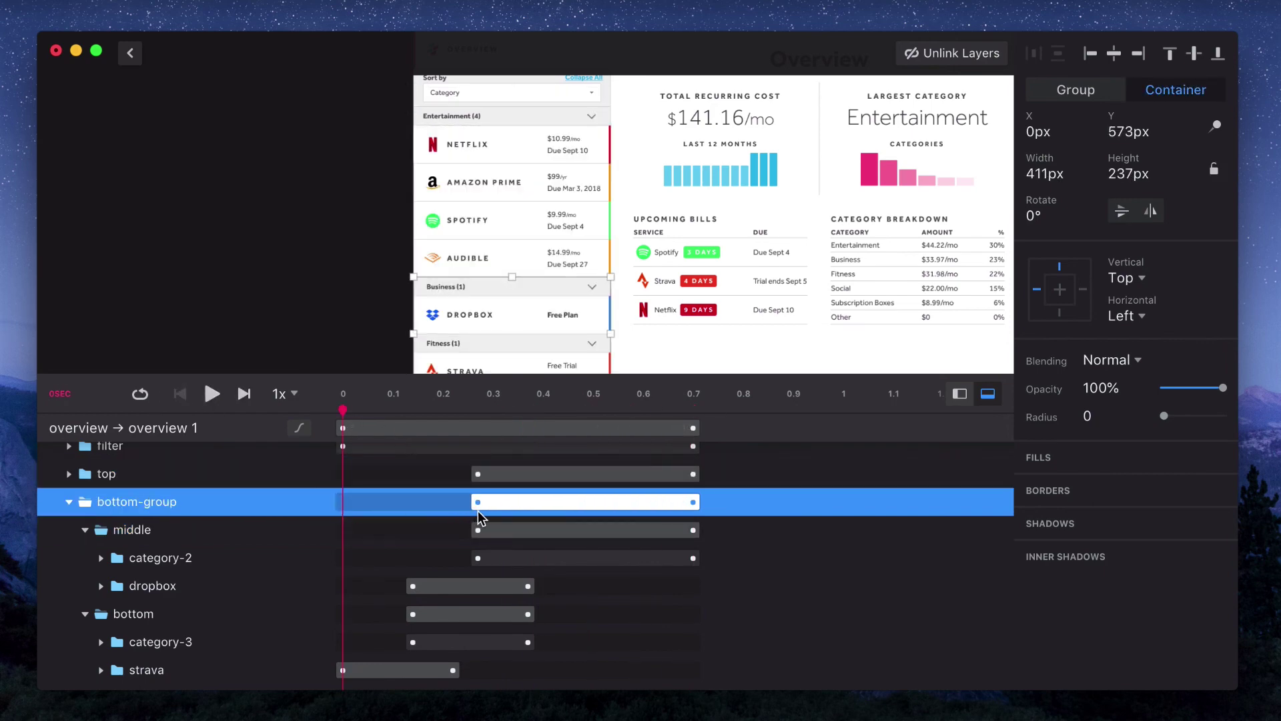
click(212, 394)
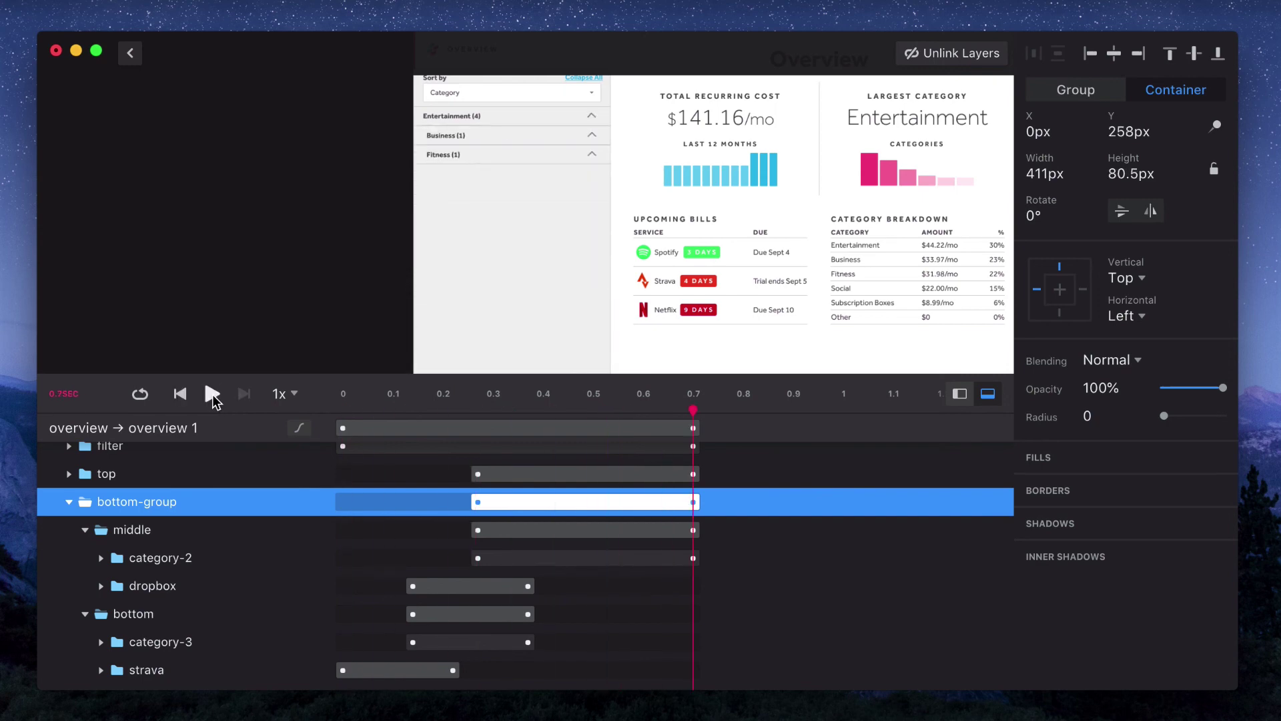
Move the timeline into a side panel, zoom the sidebar preview and play the transition.
click(961, 394)
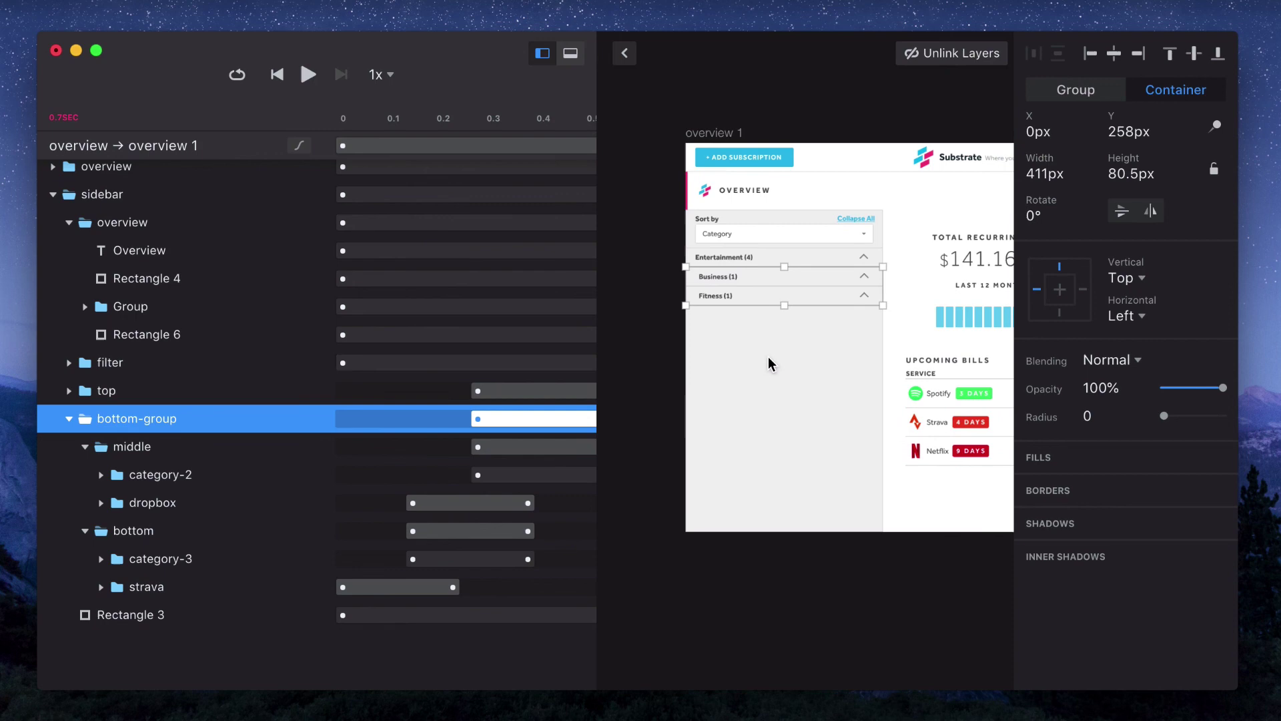
scroll(770, 364, up, 5)
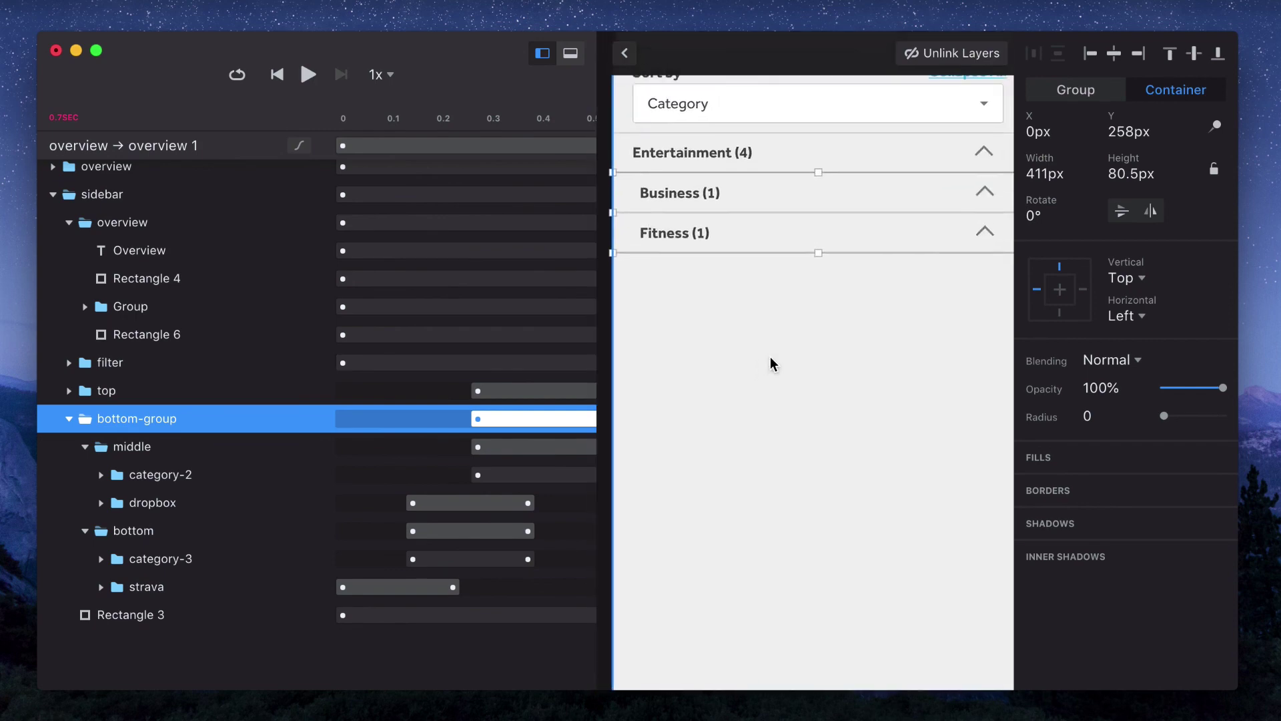
click(309, 74)
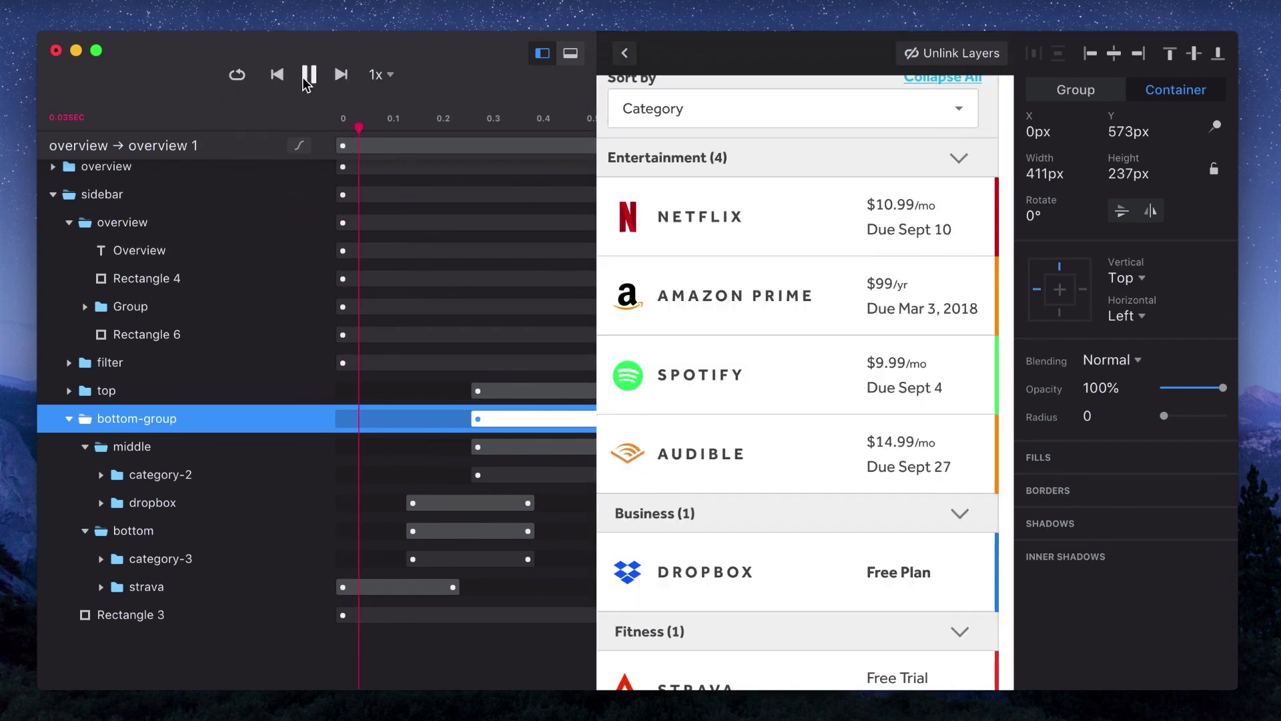
Preview the collapse in slow motion at 0.2x, then at 0.1x speed.
click(379, 75)
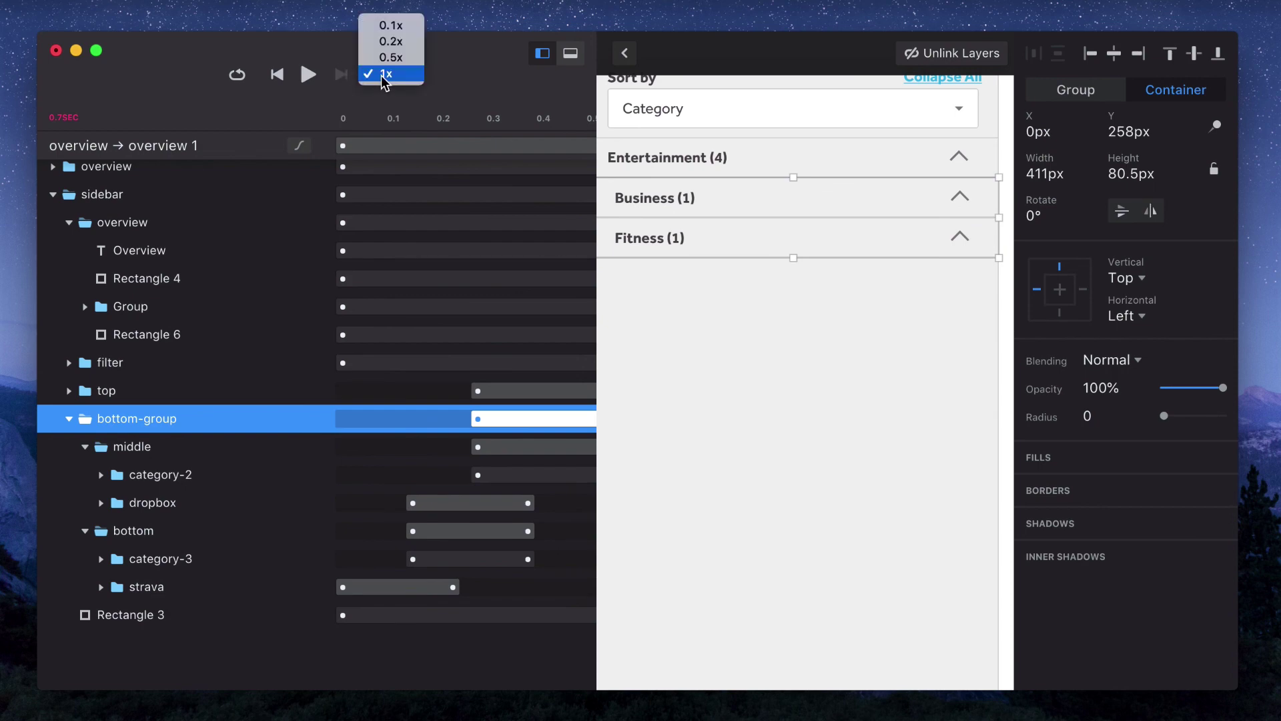
click(392, 42)
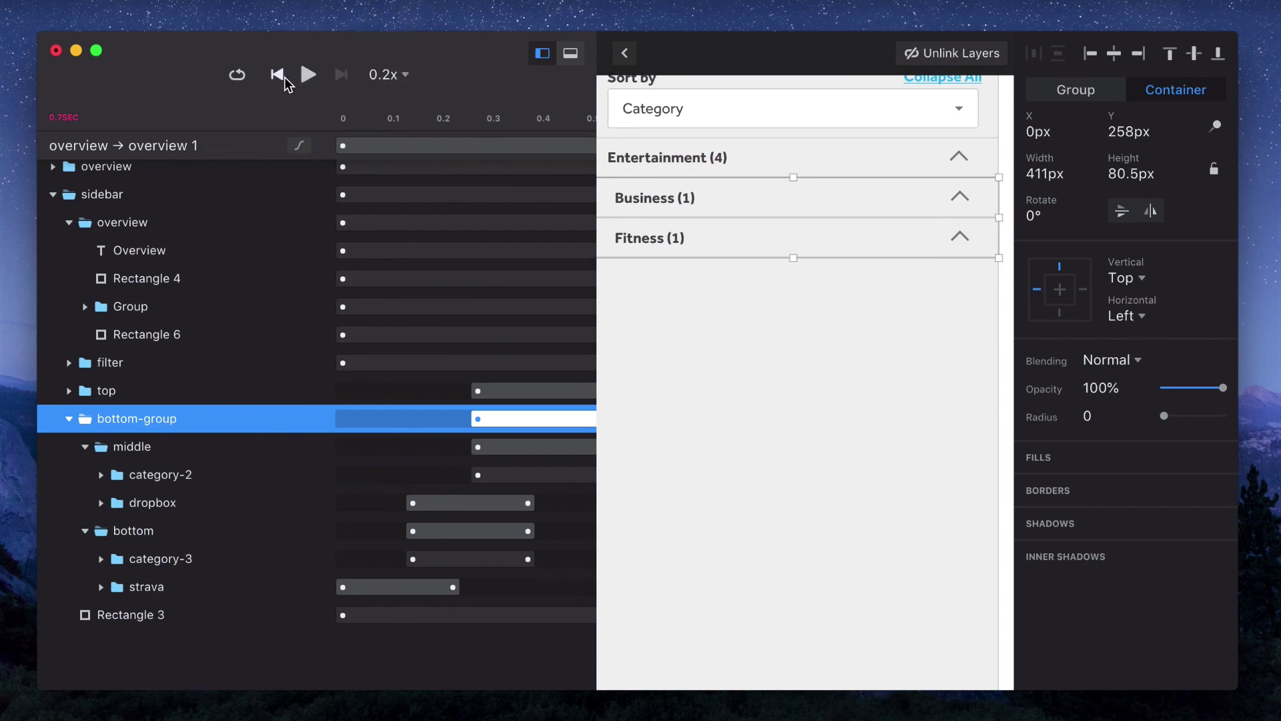
click(308, 76)
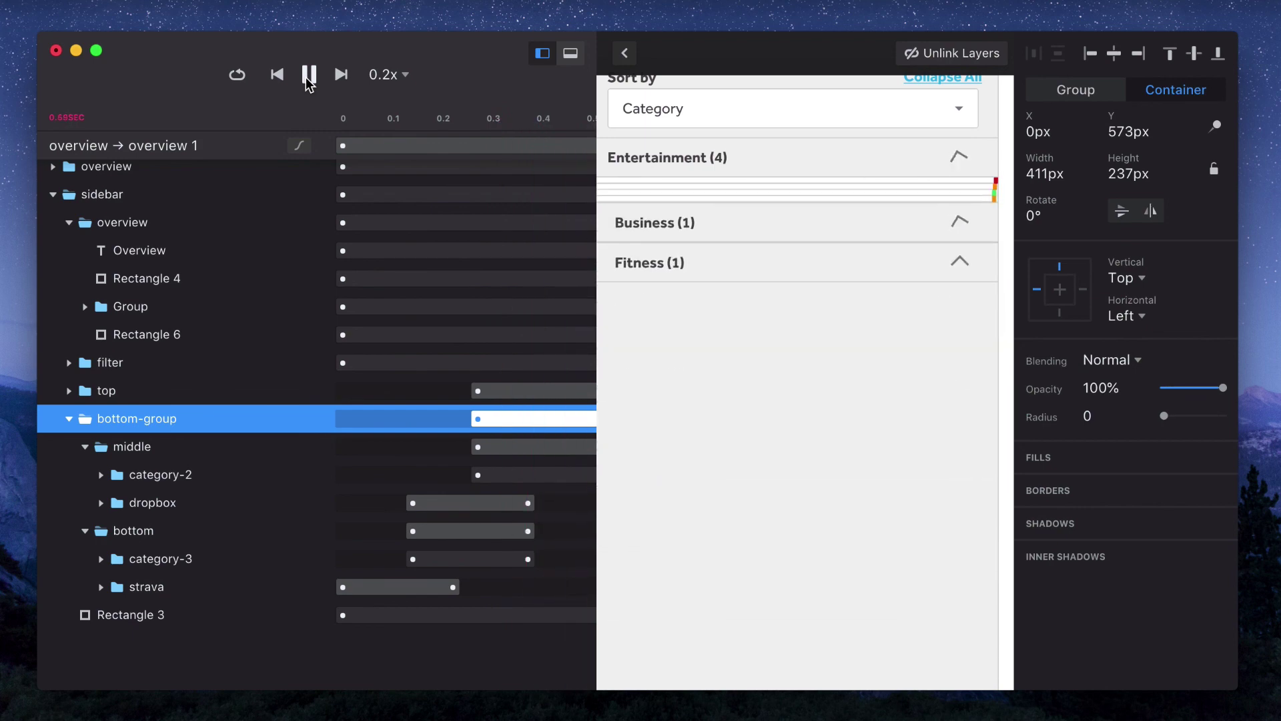
click(280, 77)
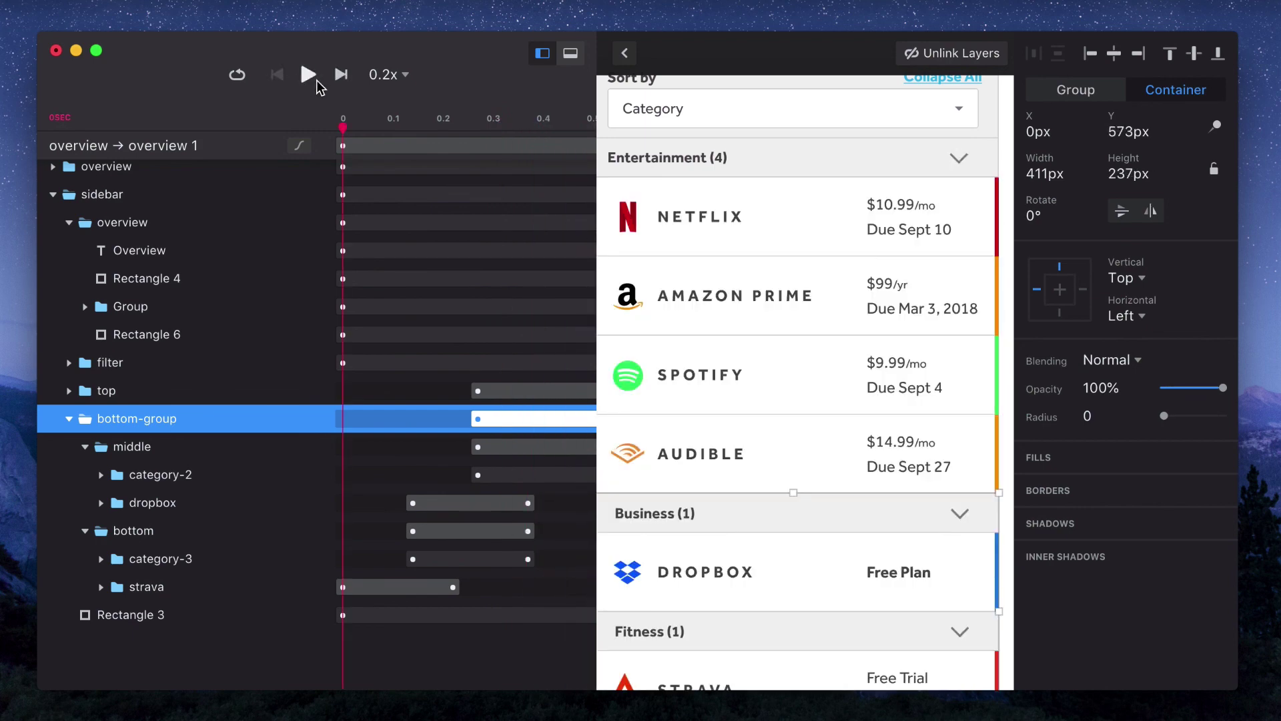
click(312, 77)
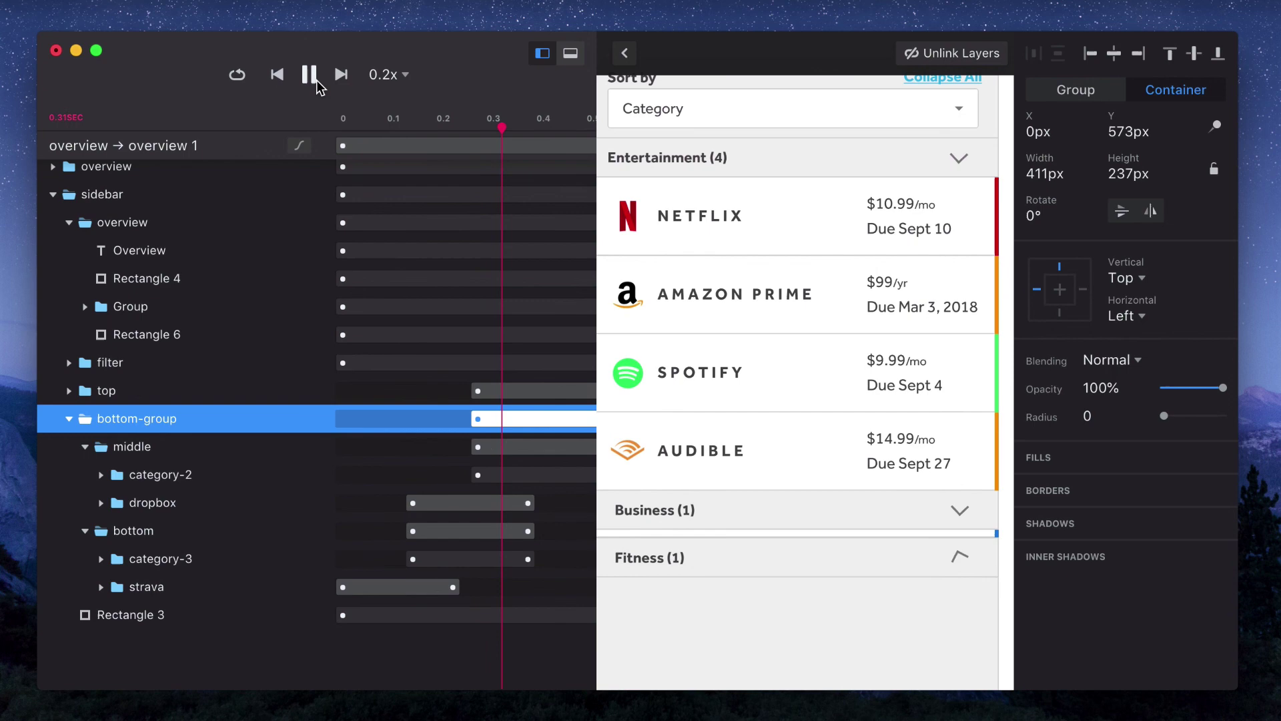
click(385, 74)
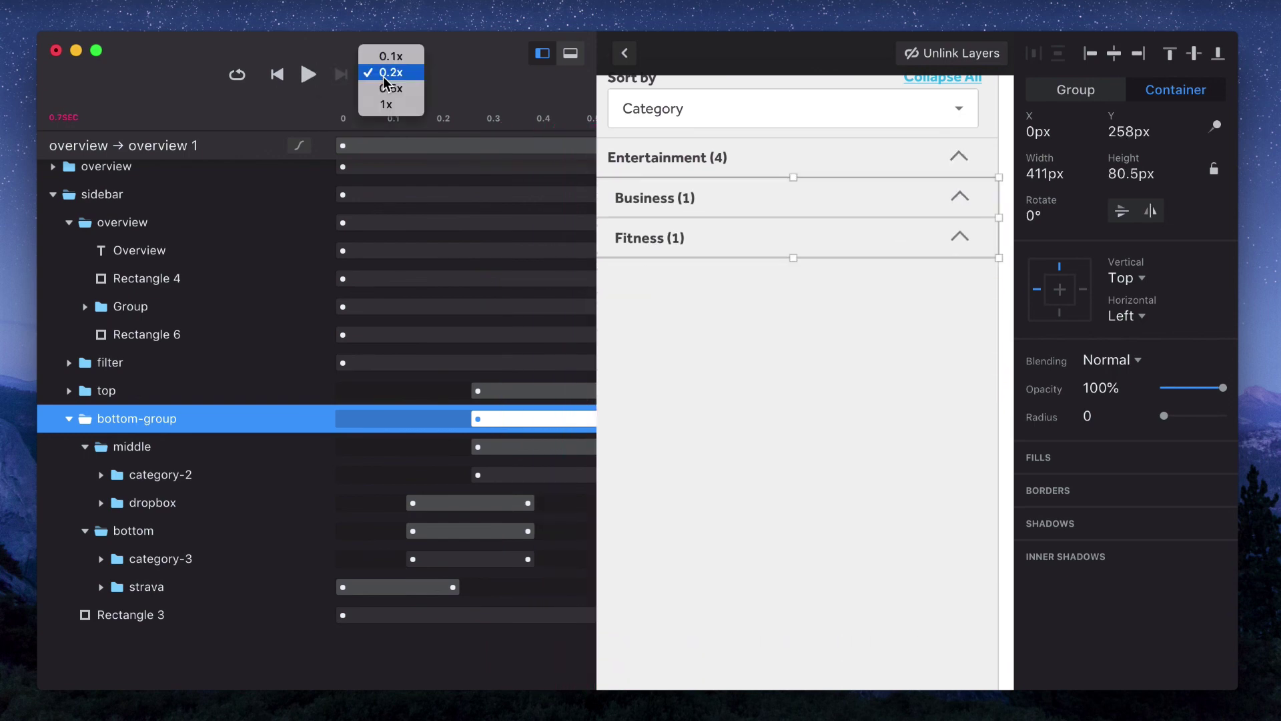
click(391, 56)
click(308, 75)
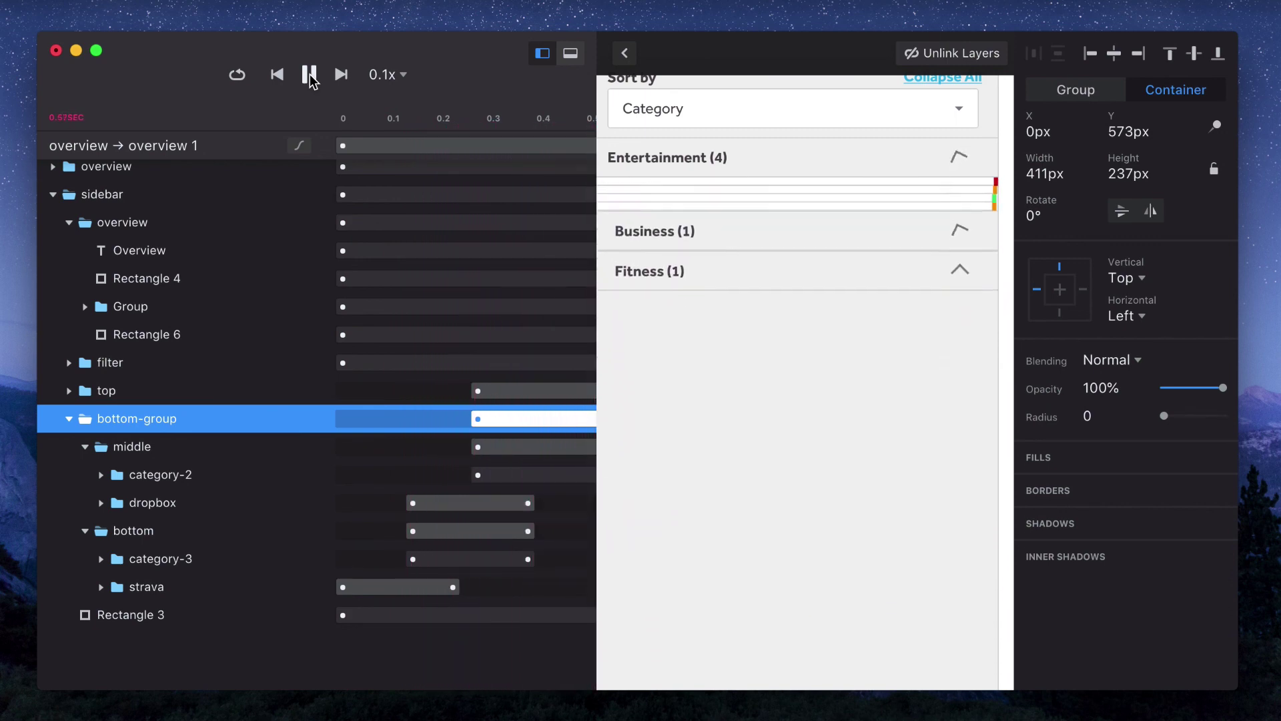
Restore playback speed to 1x and replay the collapse from the start.
click(385, 77)
click(327, 96)
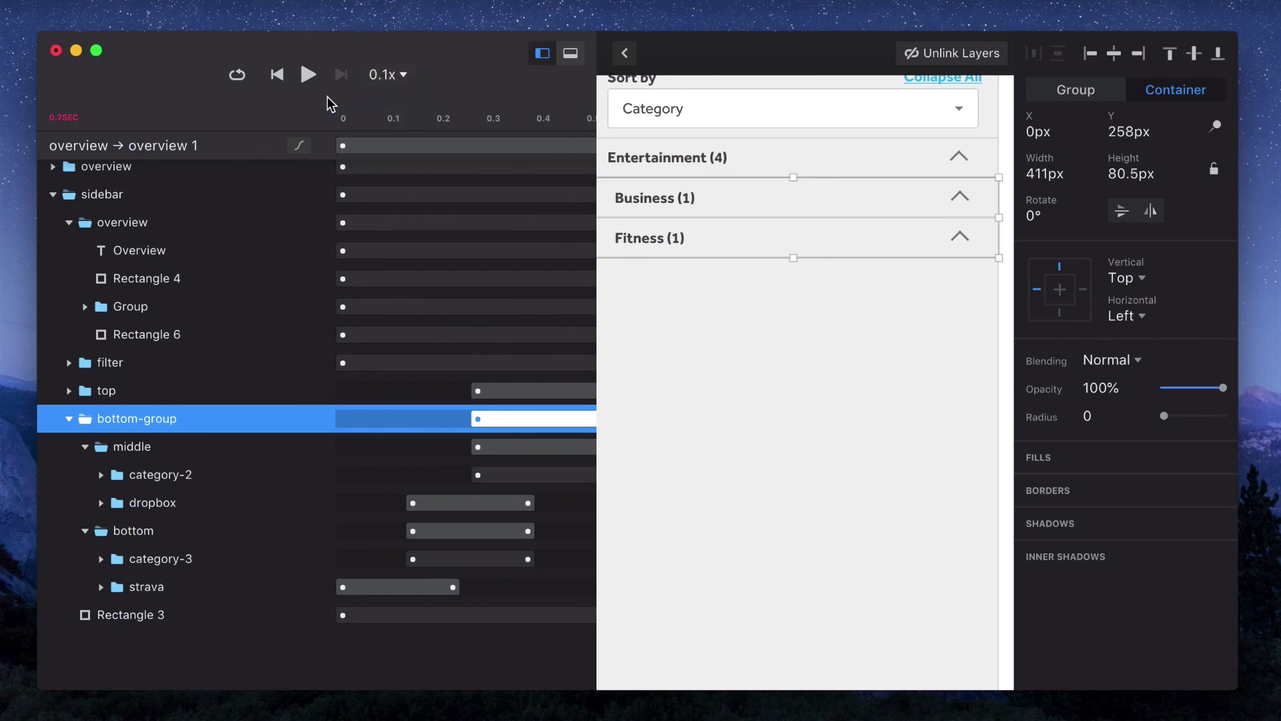
click(280, 78)
click(306, 74)
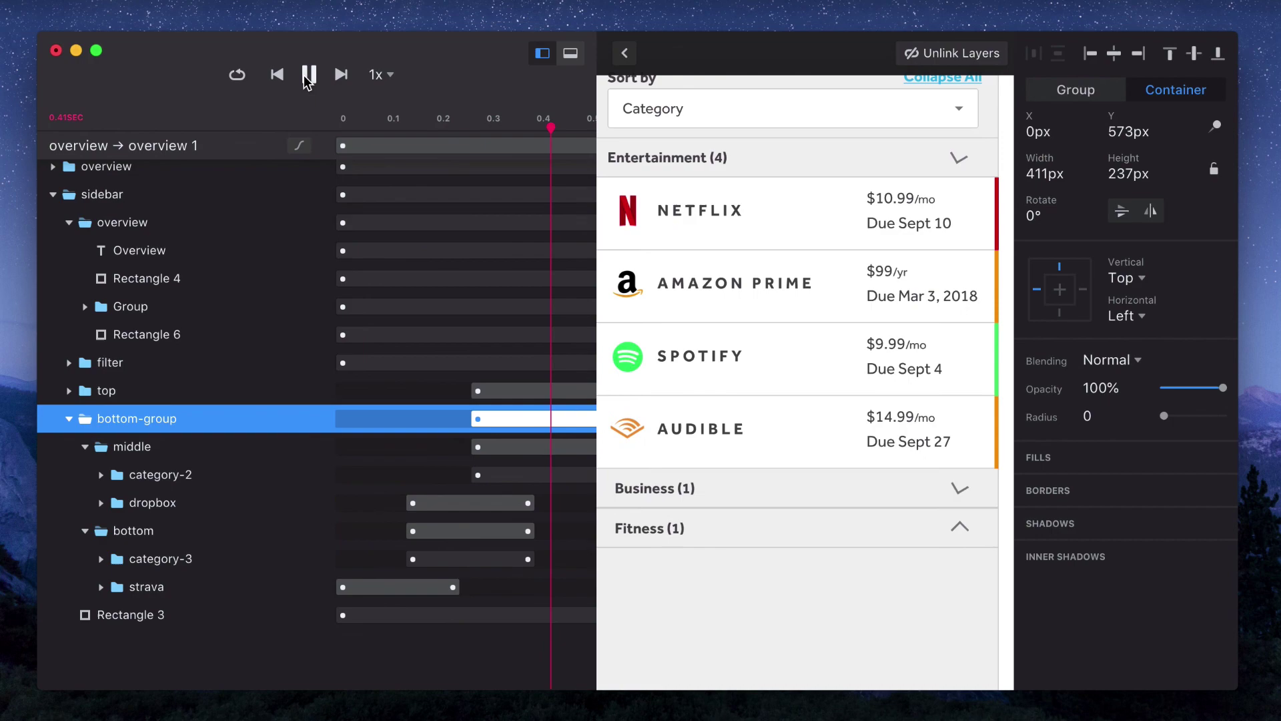
click(304, 75)
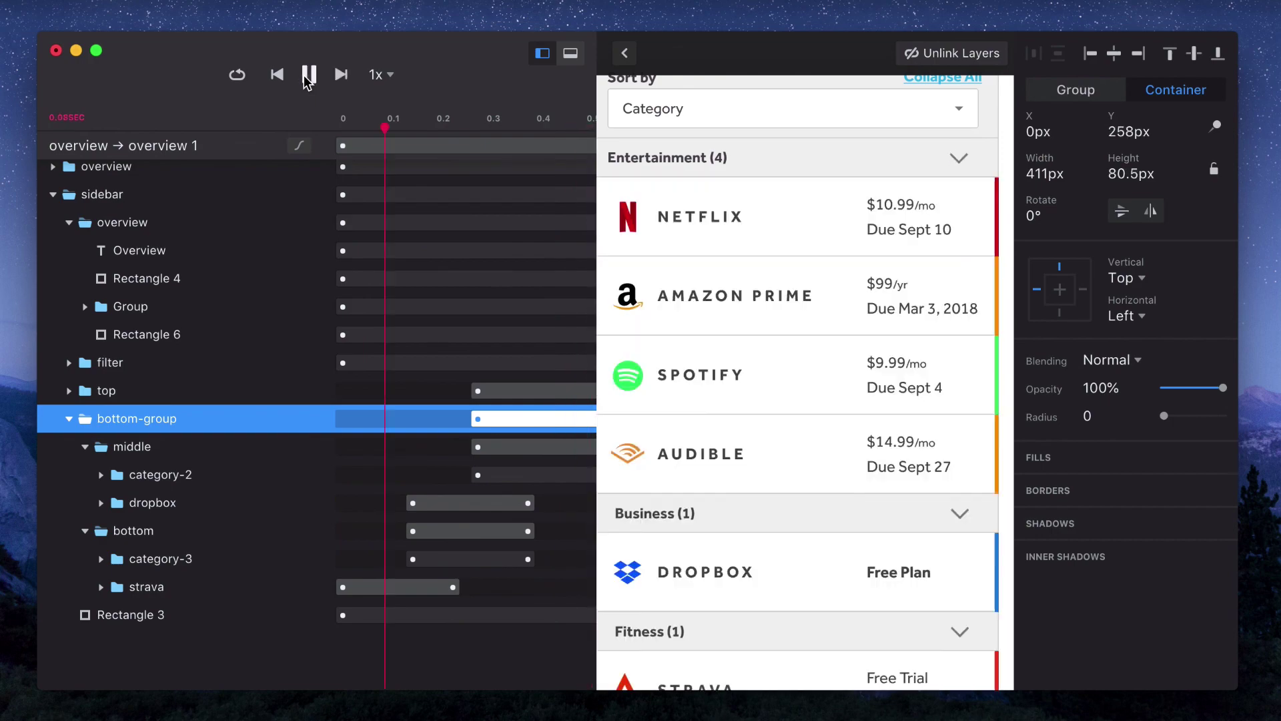